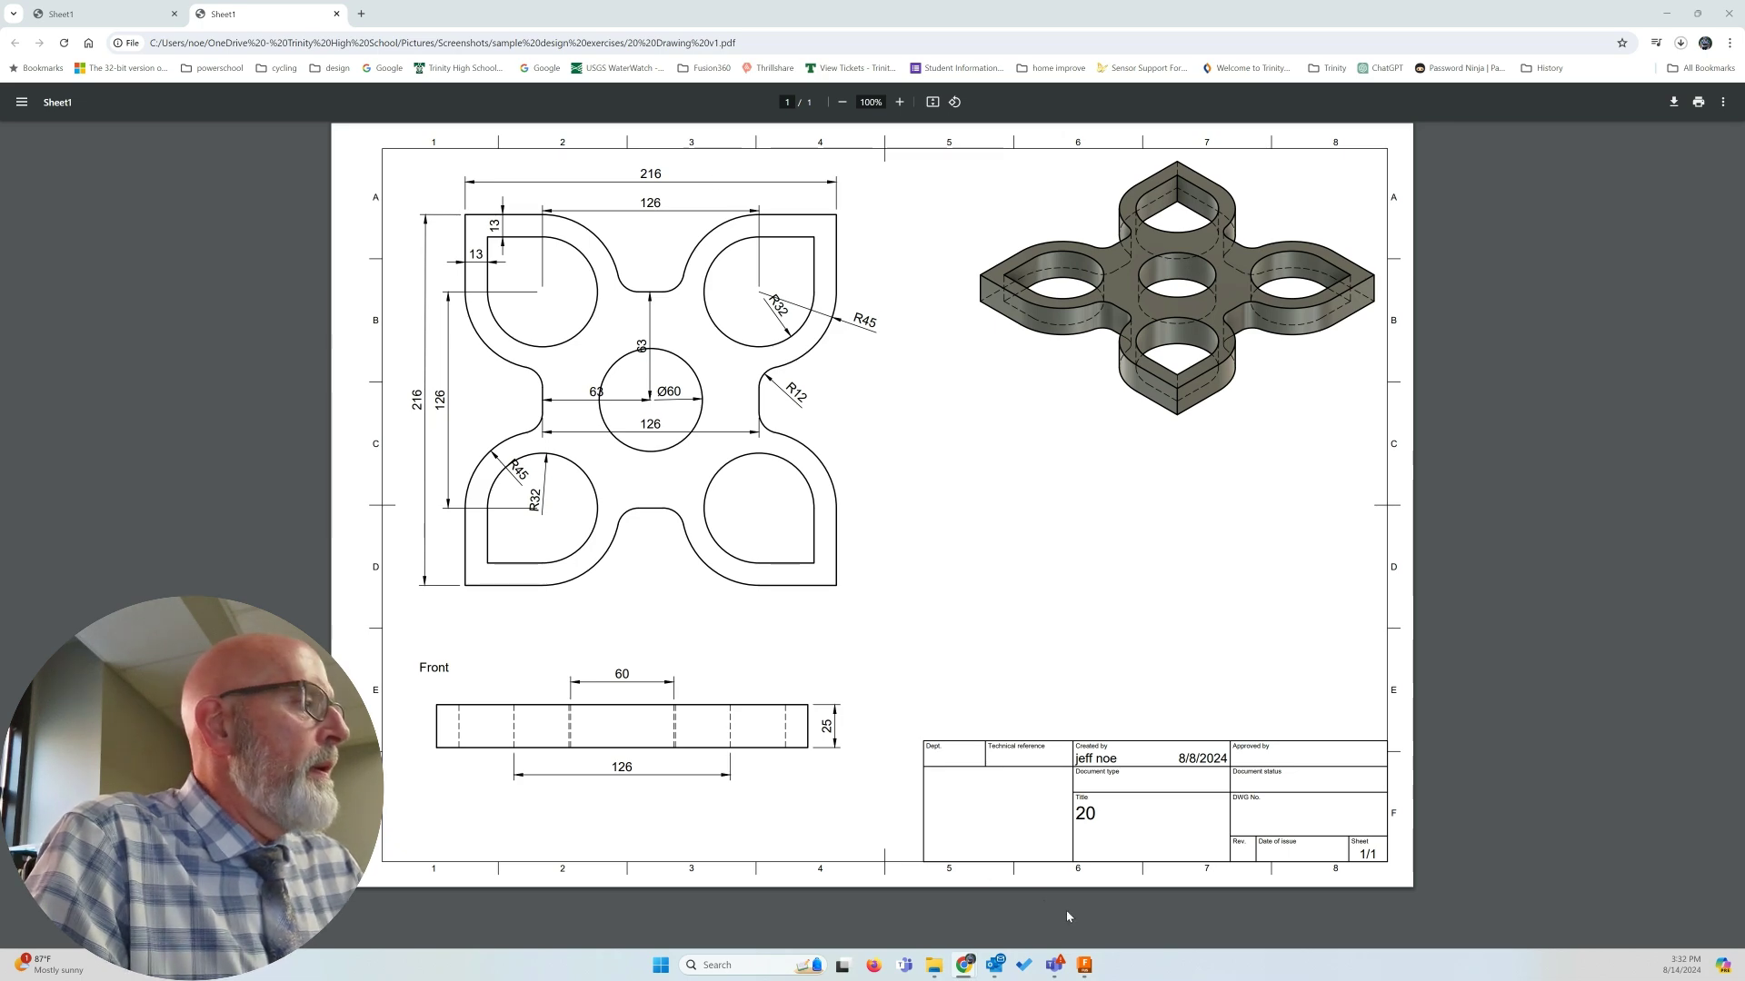
Switch to Fusion, create a new empty design, and review the drawing of part 20 in Chrome before returning
{"action": "left_click", "coordinate": [1091, 966]}
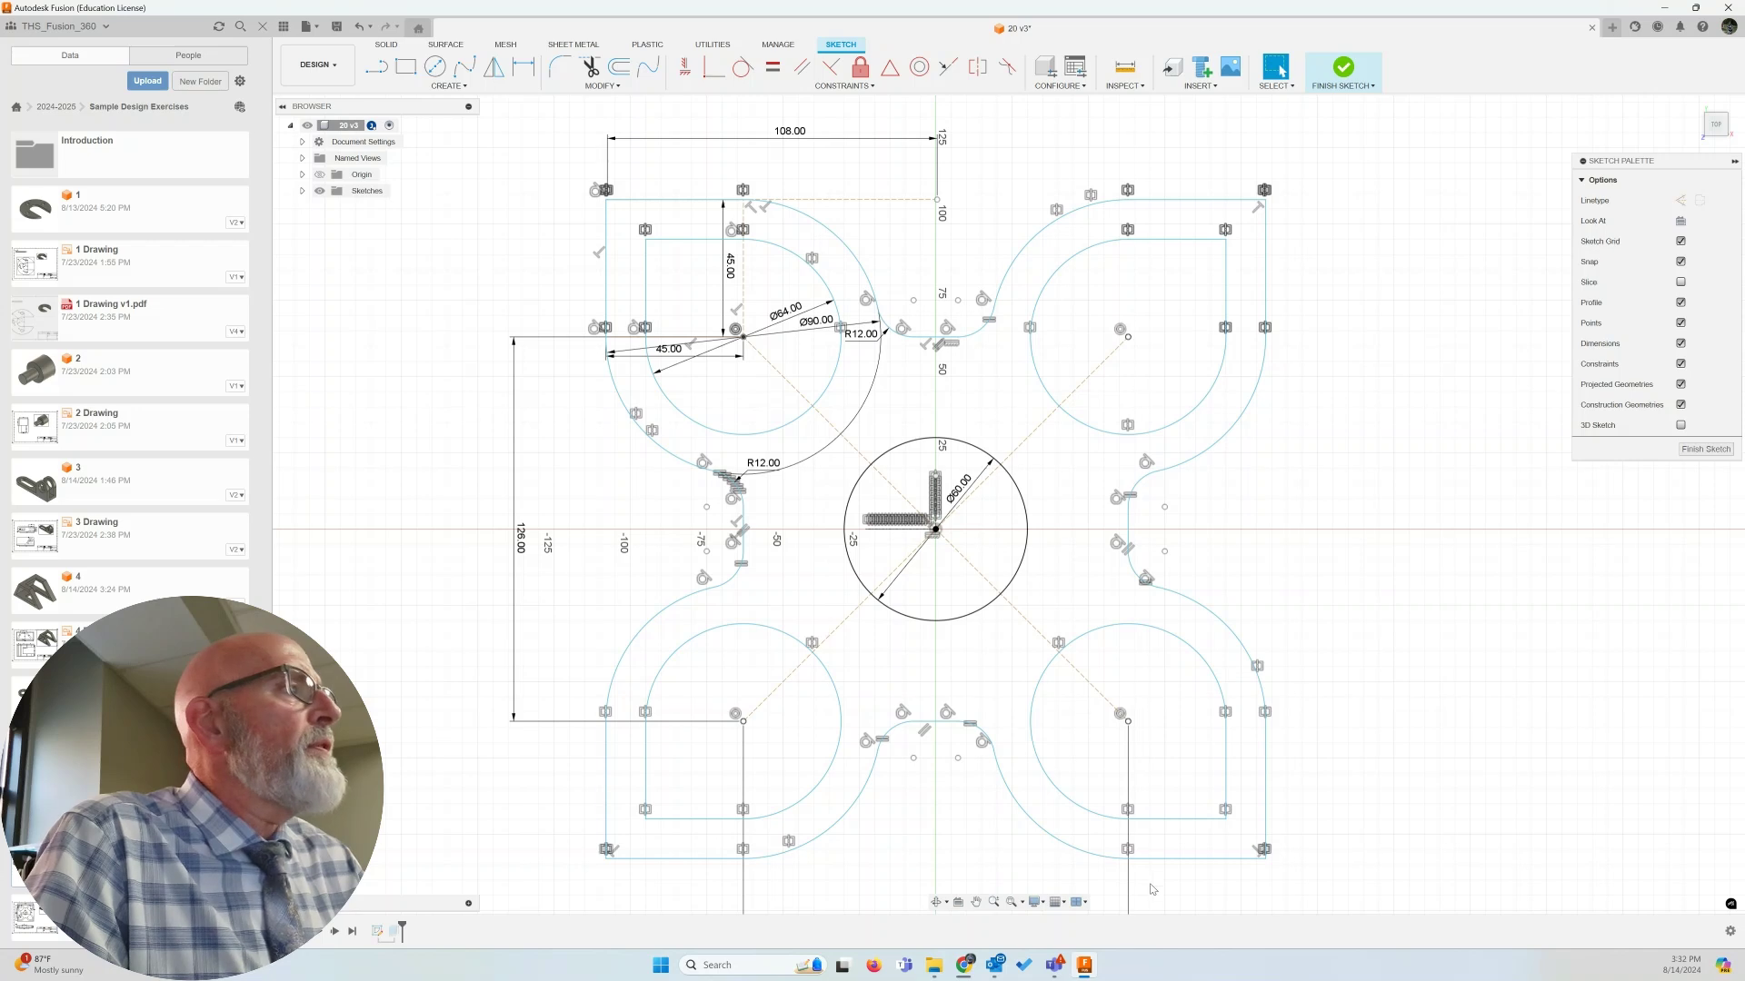
{"action": "left_click", "coordinate": [1612, 28]}
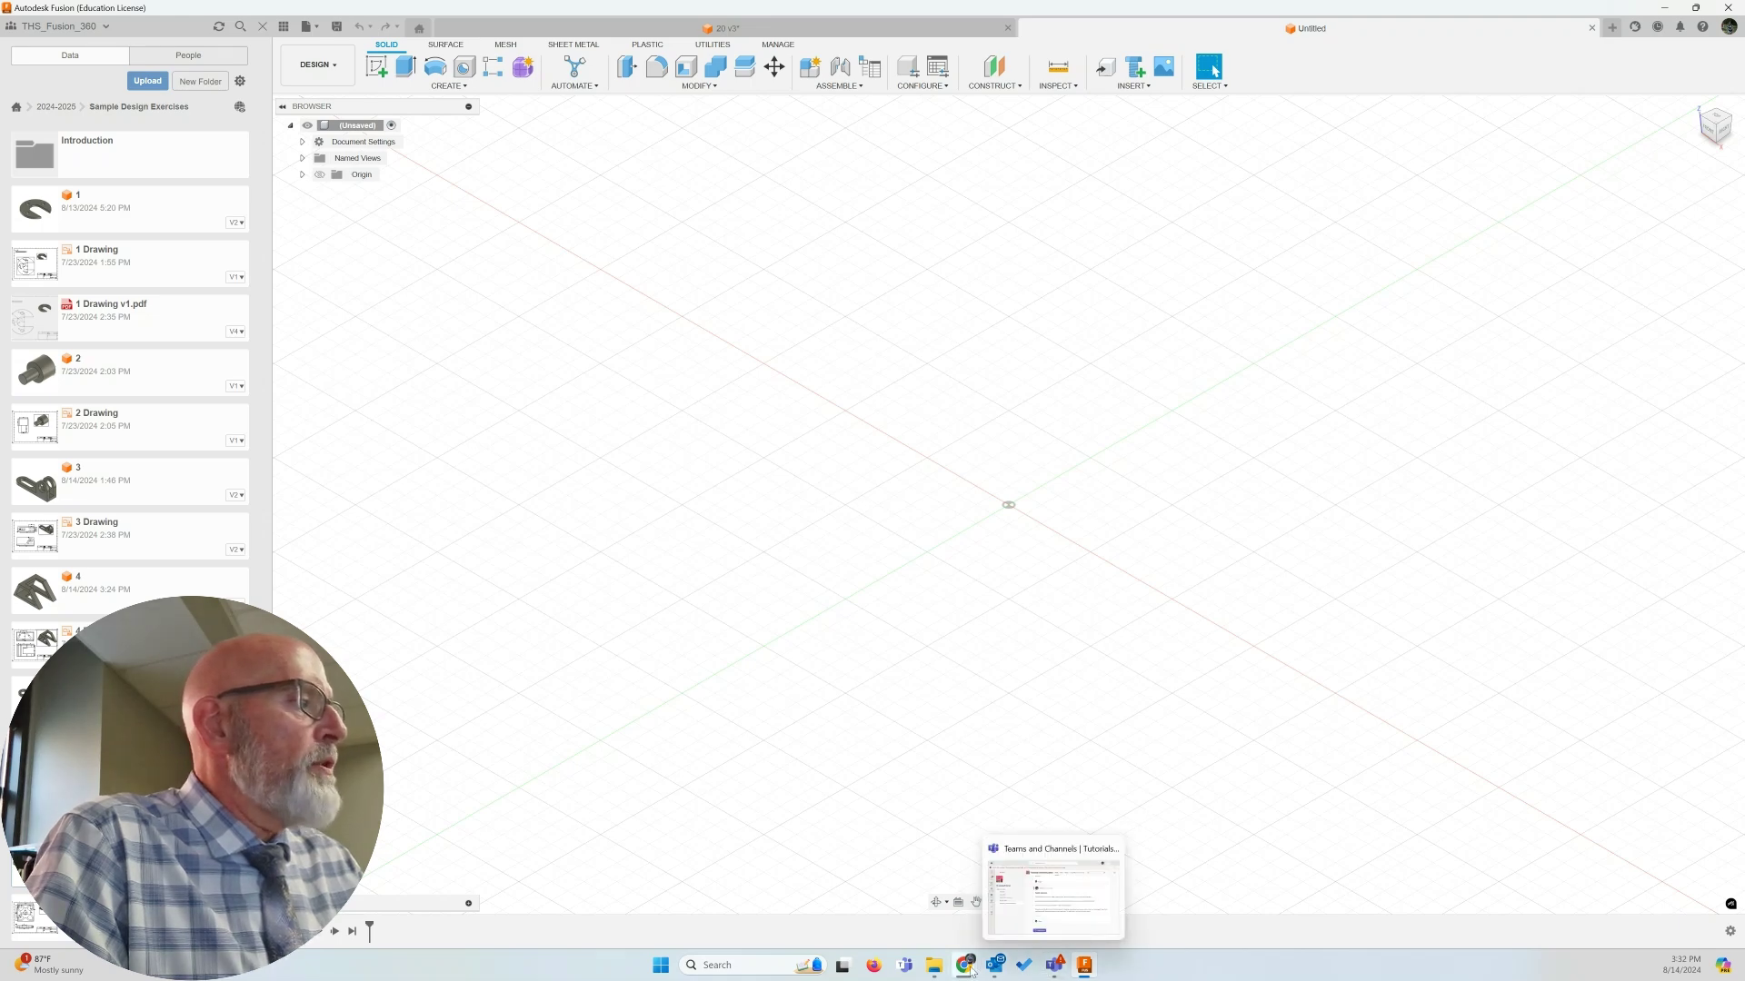
{"action": "mouse_move", "coordinate": [964, 963]}
{"action": "left_click", "coordinate": [1002, 899]}
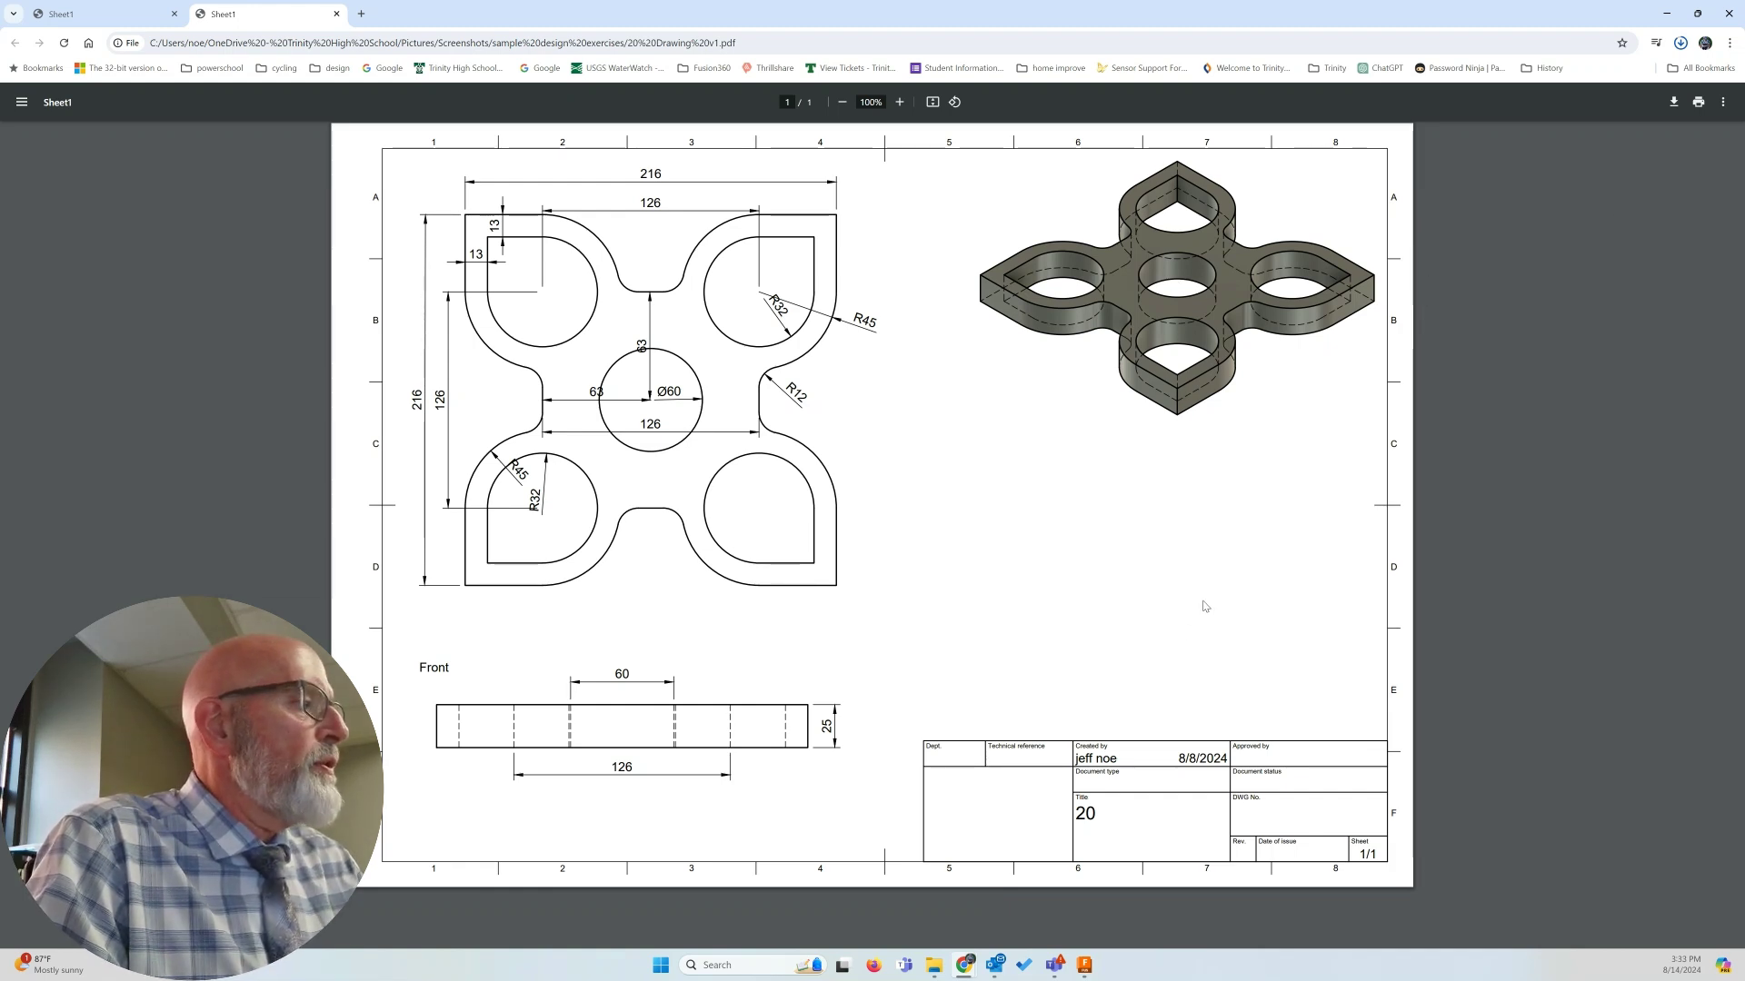
{"action": "left_click", "coordinate": [1086, 973]}
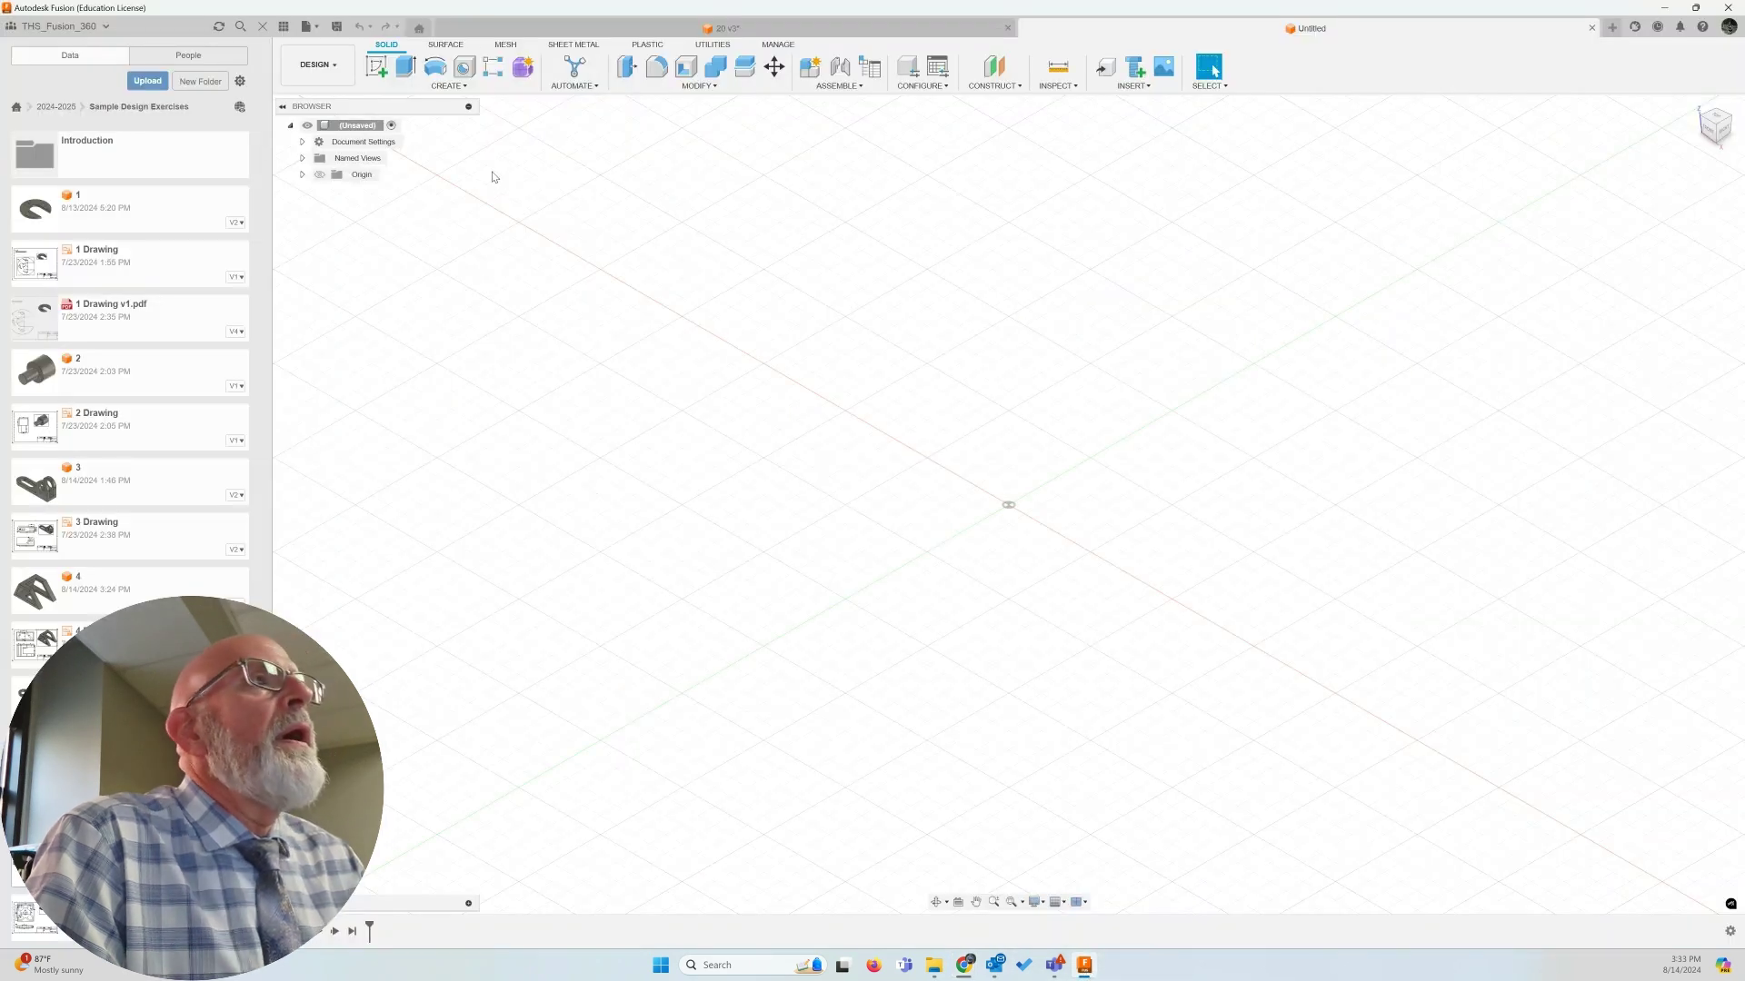
Hide the data panel and start a sketch on the horizontal origin plane
{"action": "left_click", "coordinate": [263, 26]}
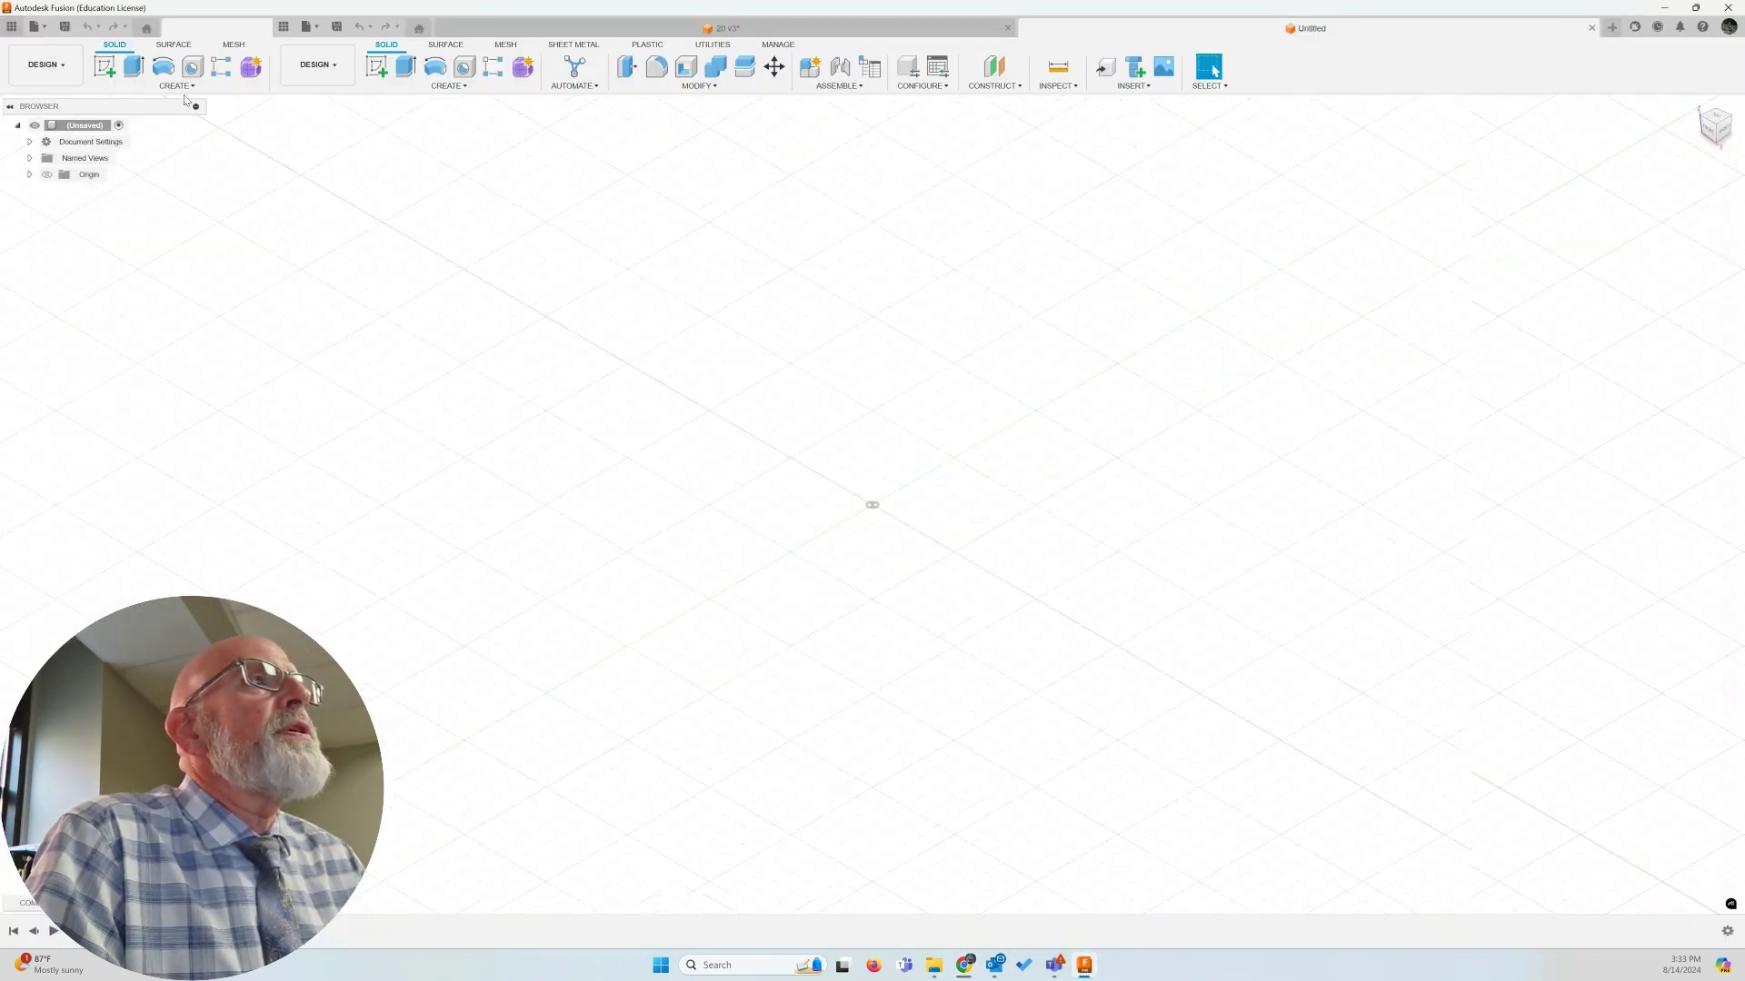
{"action": "left_click", "coordinate": [106, 72]}
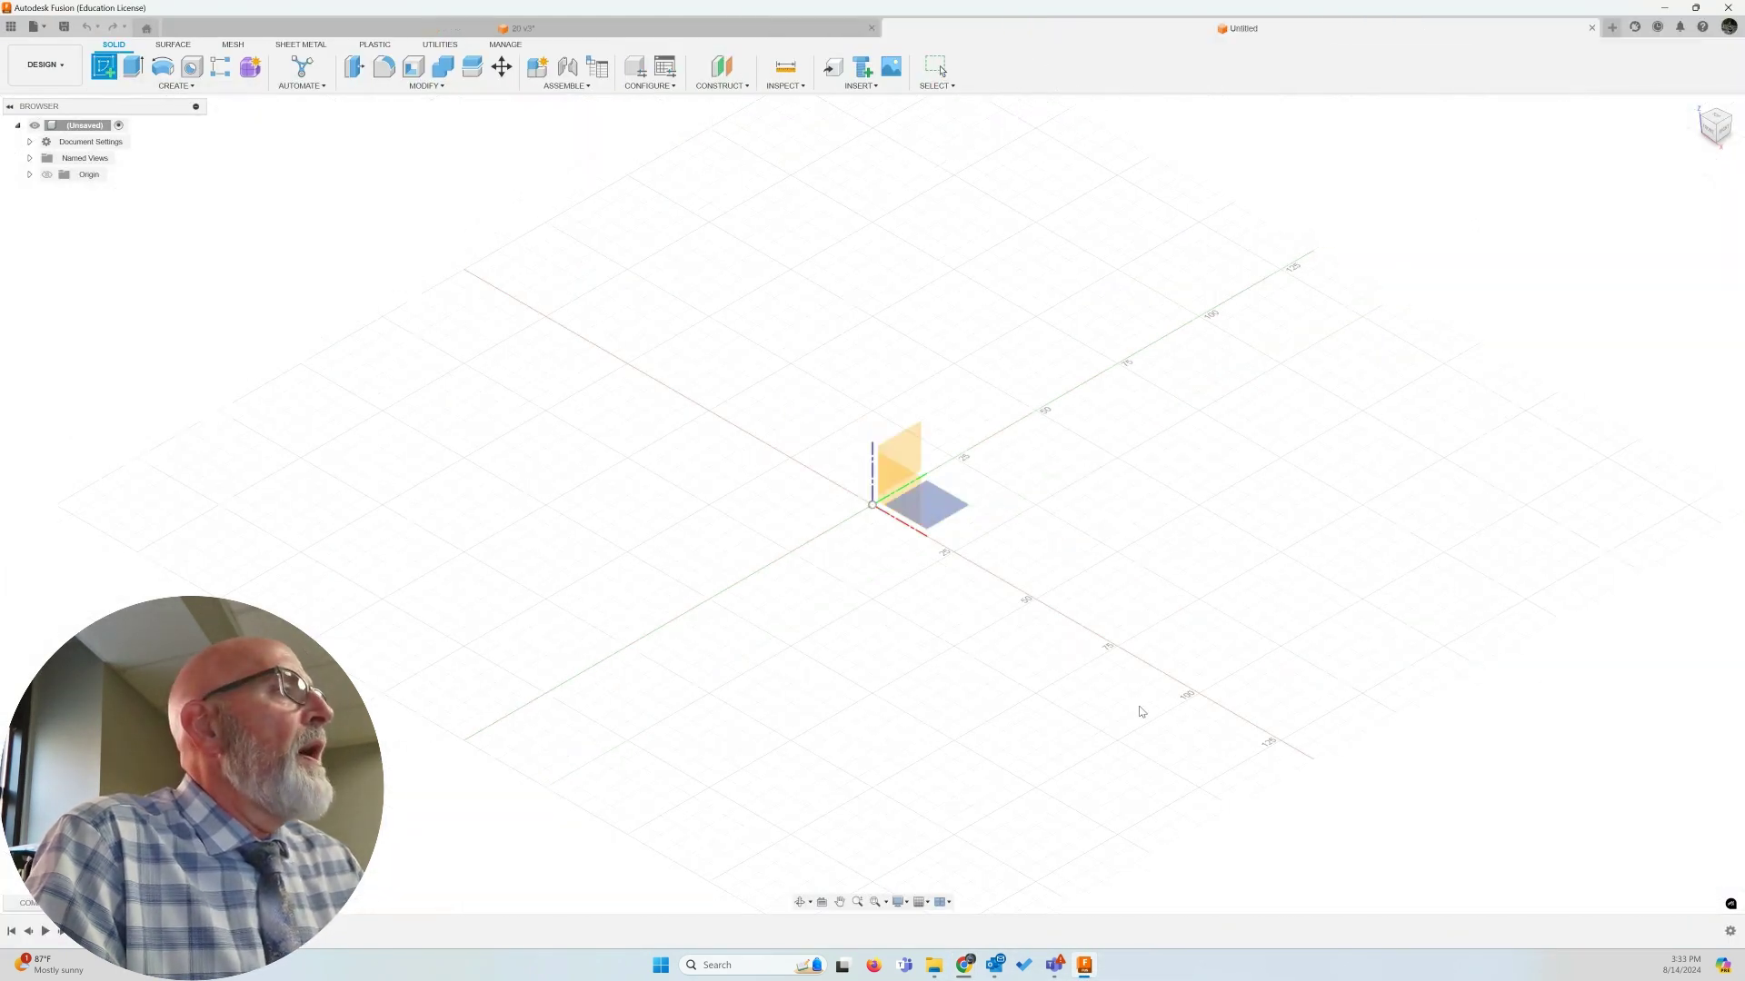
{"action": "left_click", "coordinate": [940, 505]}
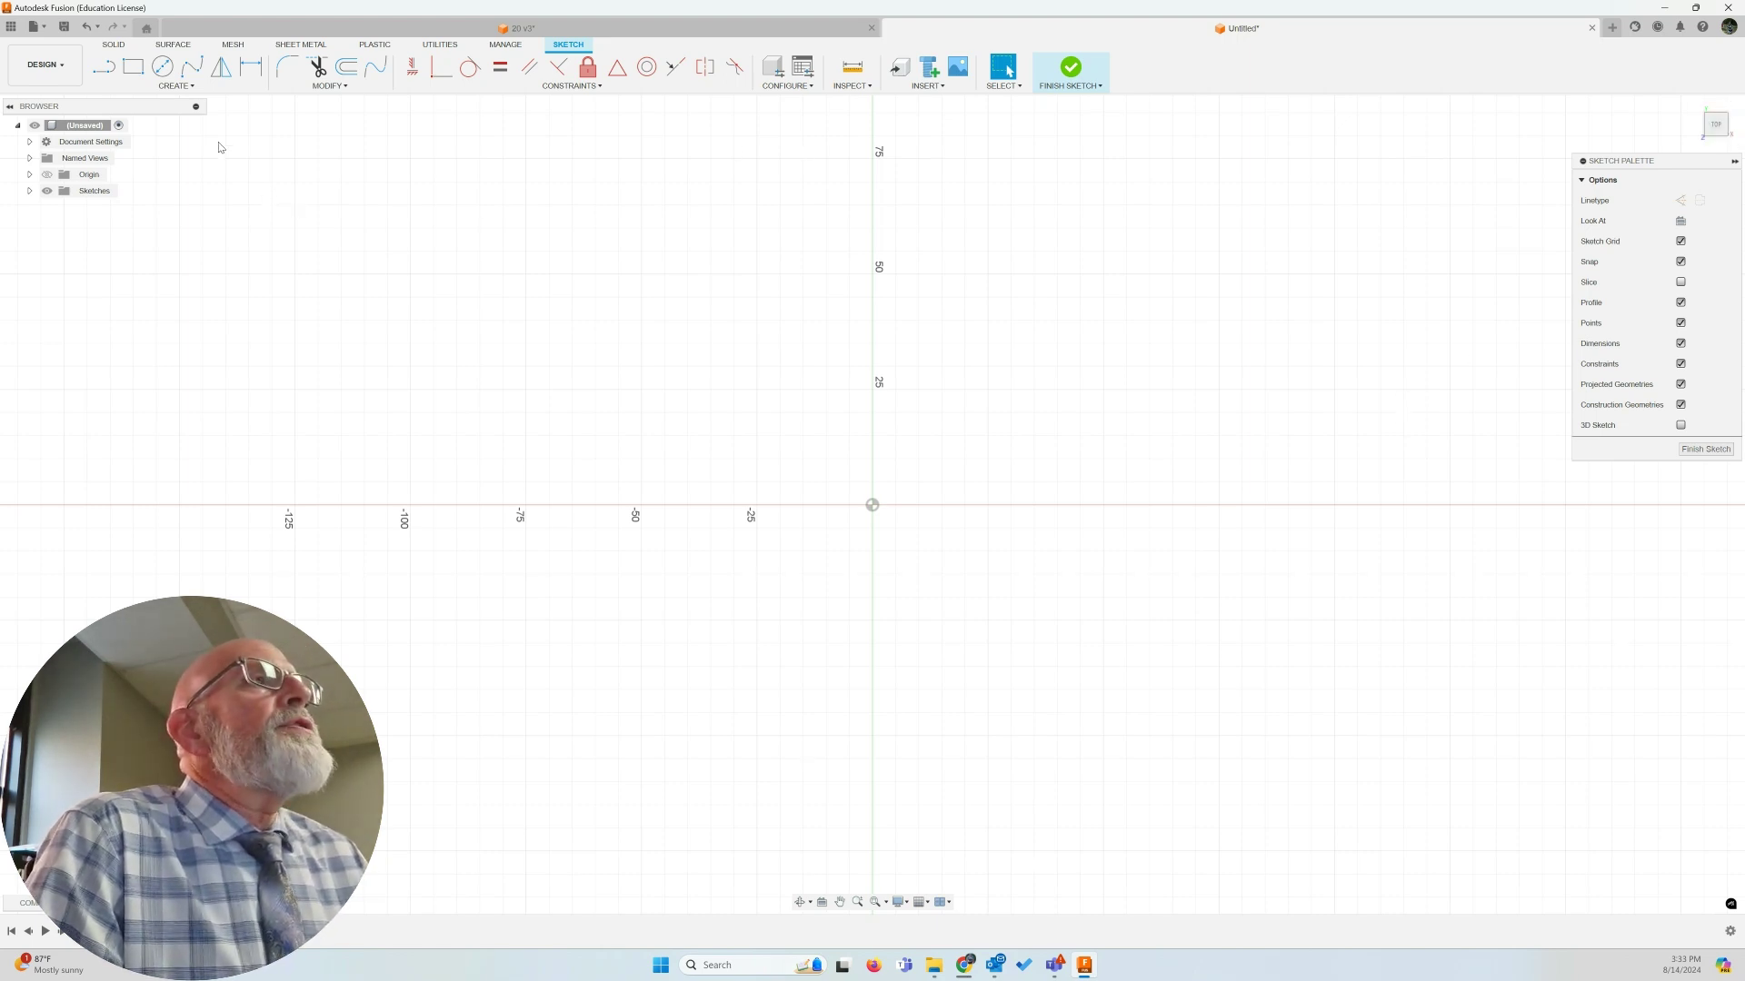
Sketch a center rectangle of 126 by 126 mm centred on the origin
{"action": "left_click", "coordinate": [178, 87]}
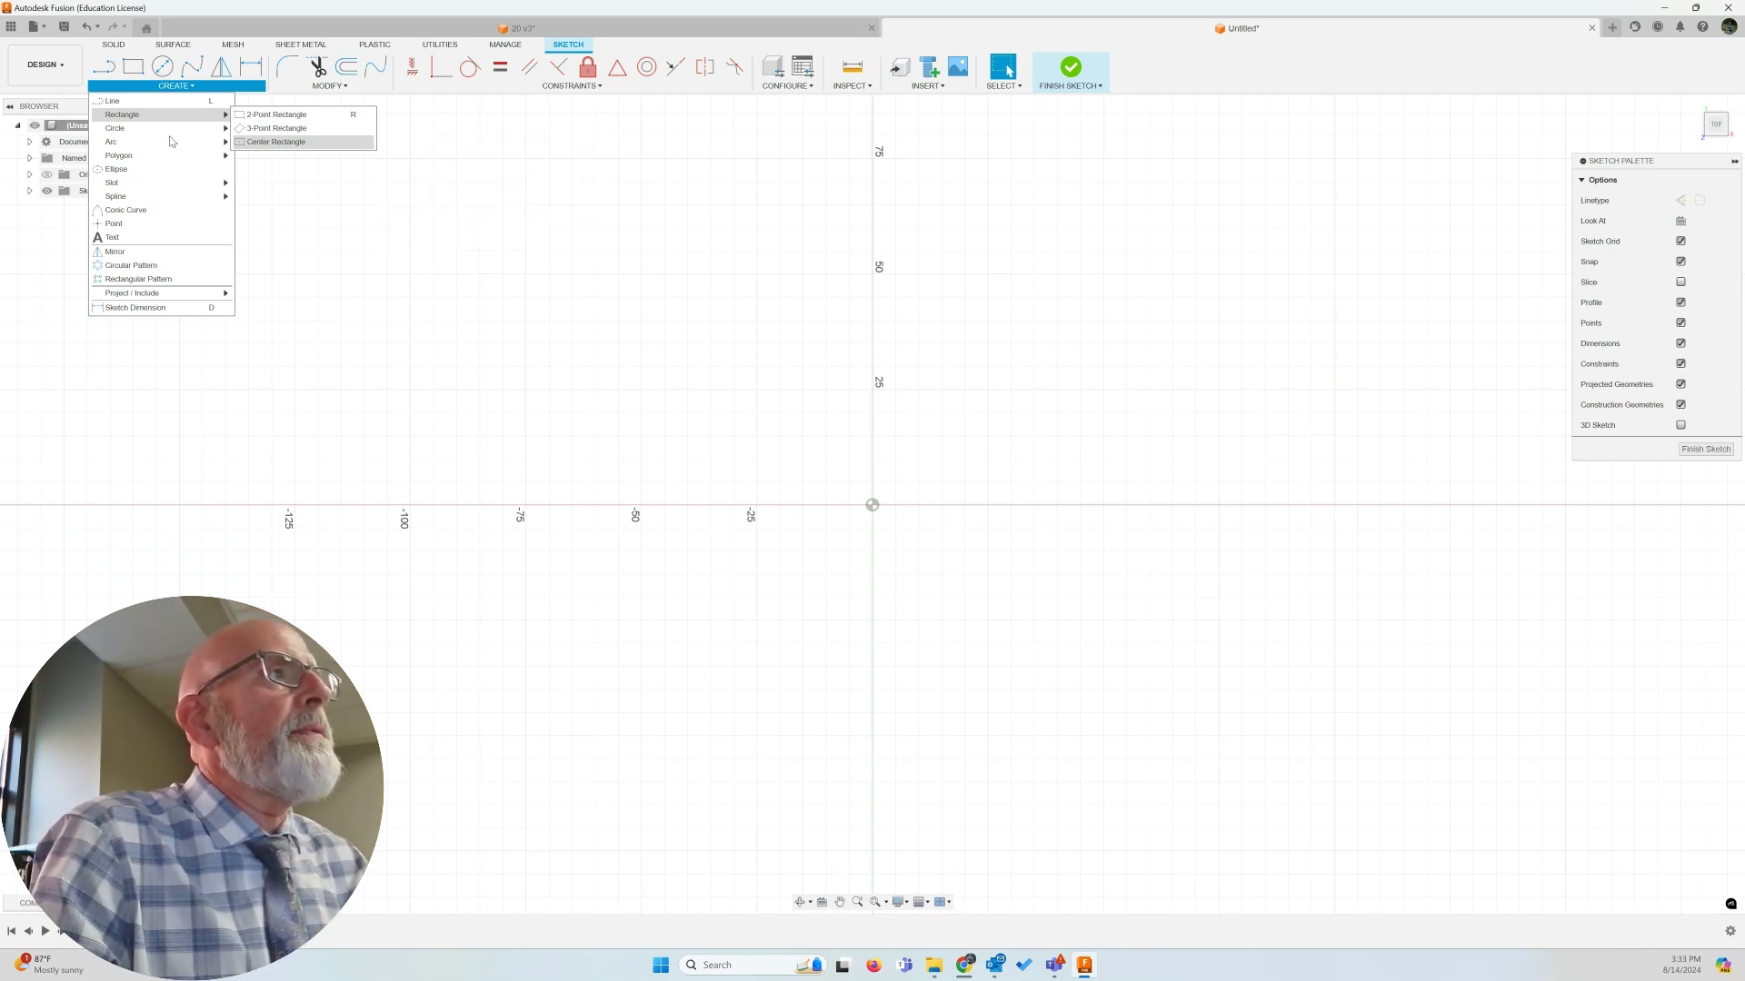
{"action": "left_click", "coordinate": [265, 144]}
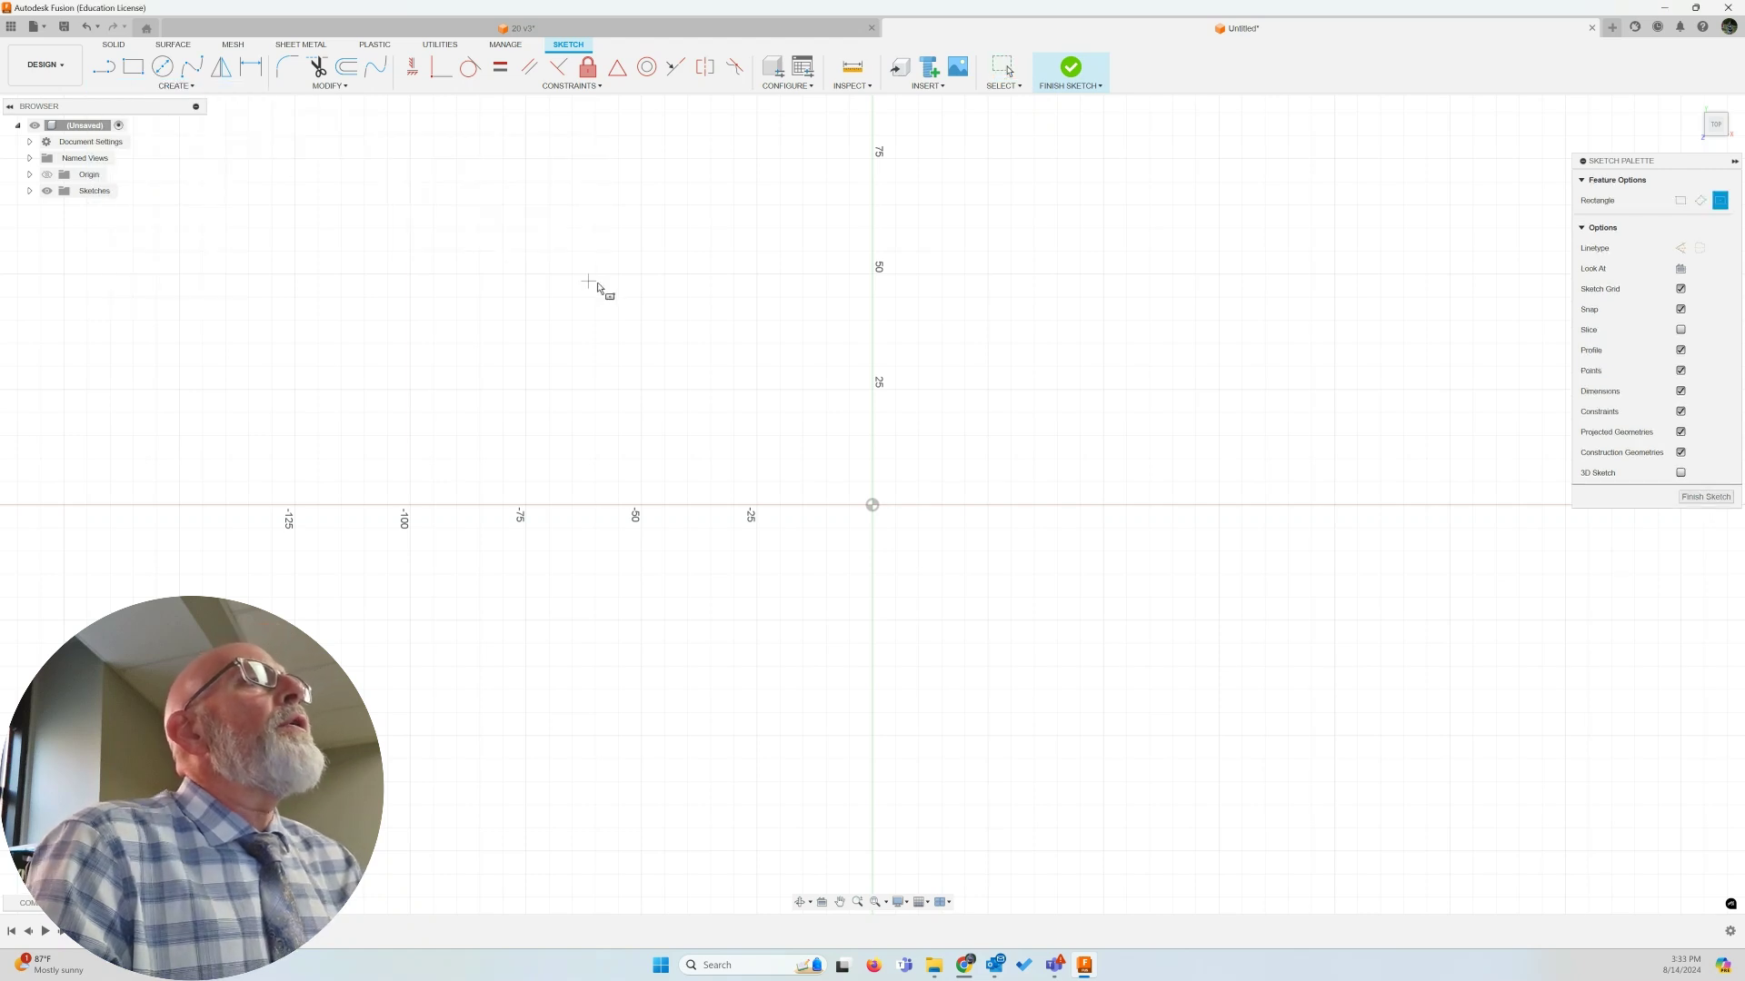
{"action": "left_click", "coordinate": [873, 505]}
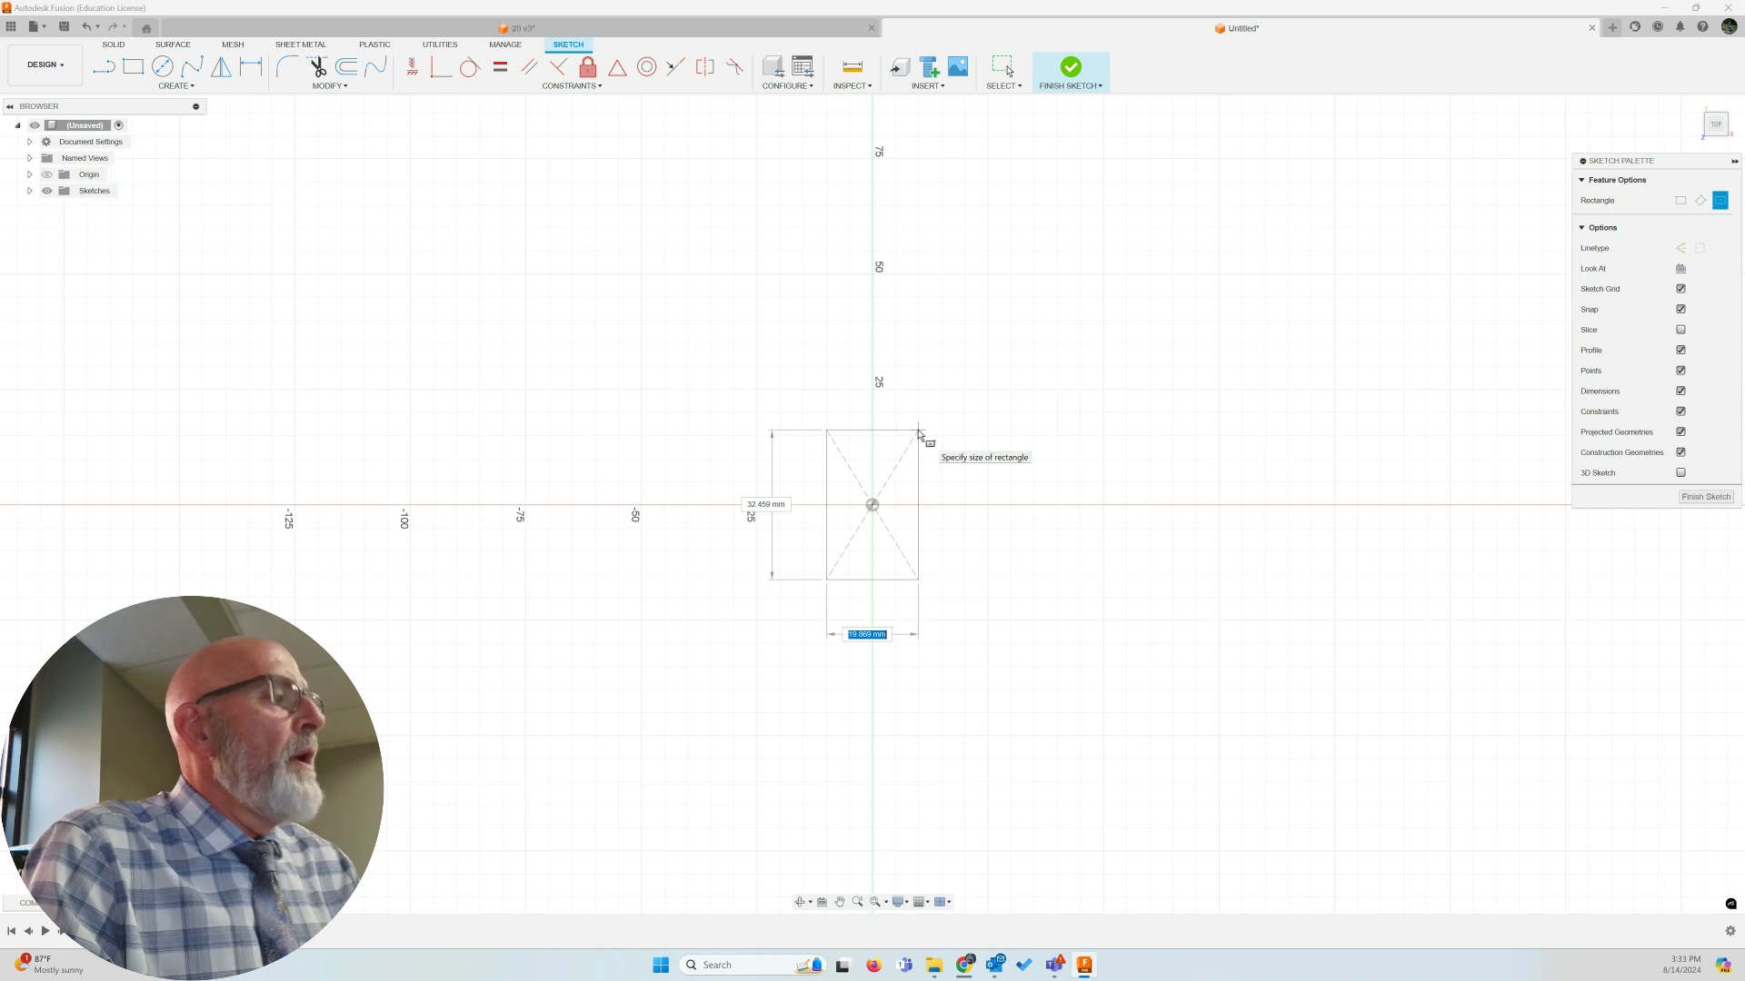
{"action": "type", "text": "126"}
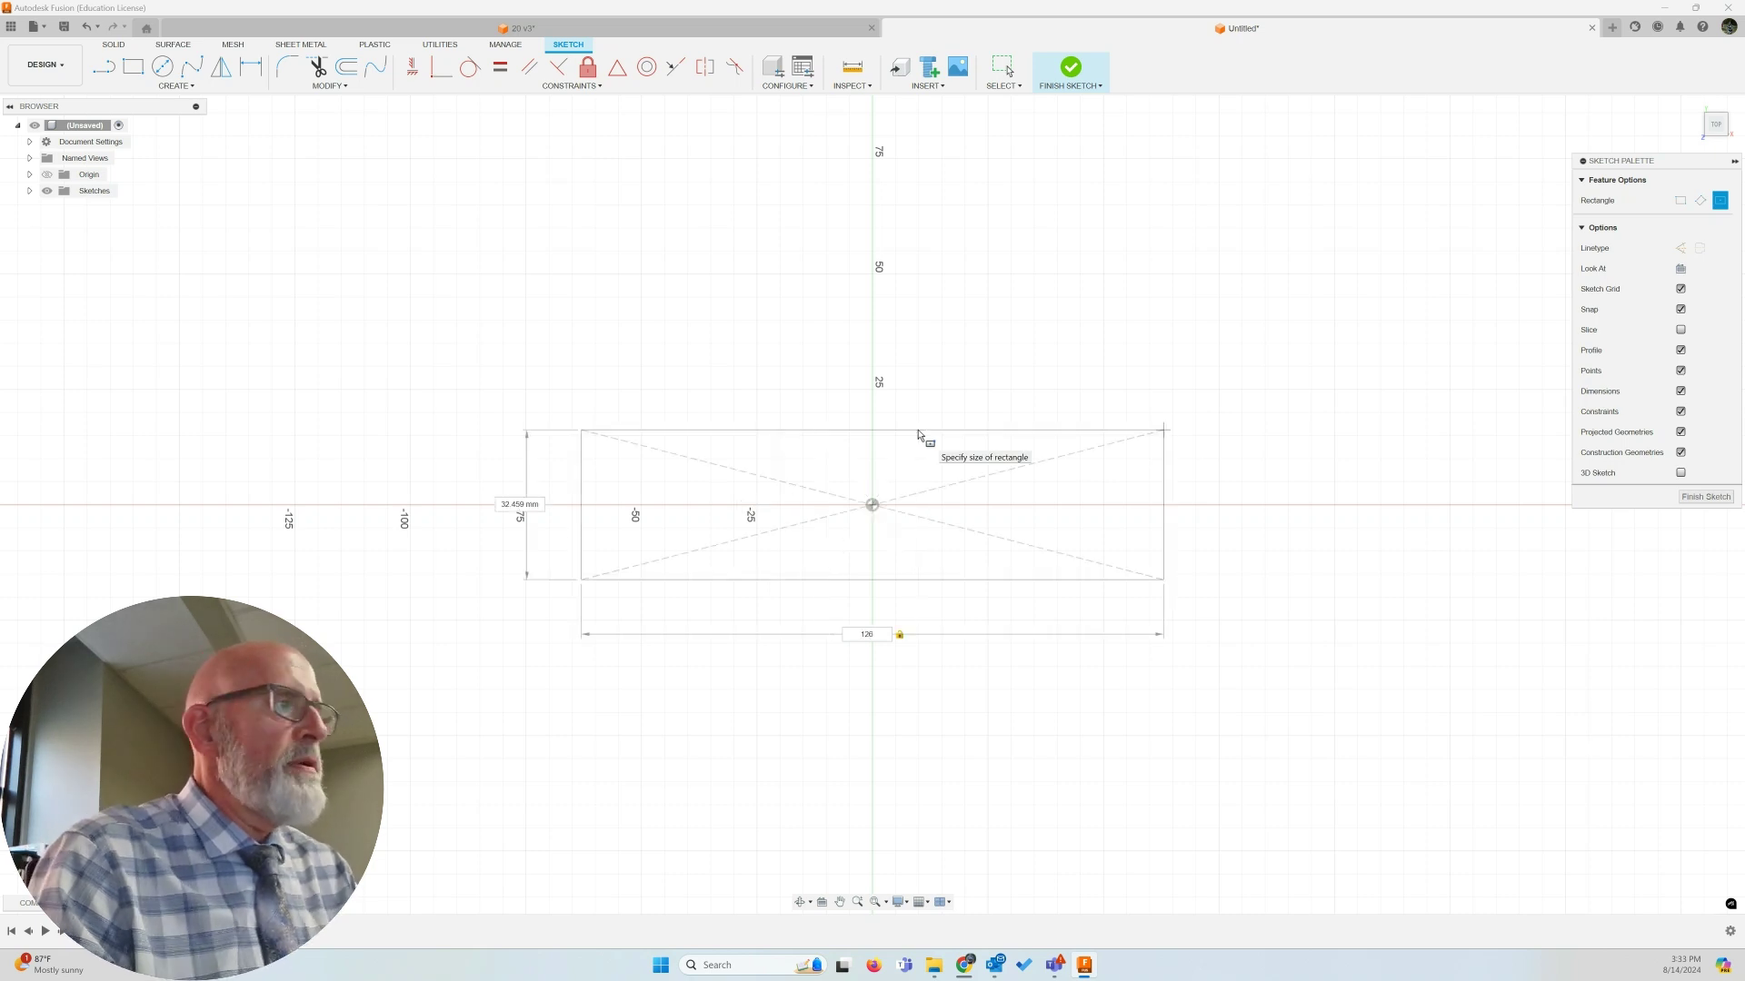
{"action": "key", "text": "Tab"}
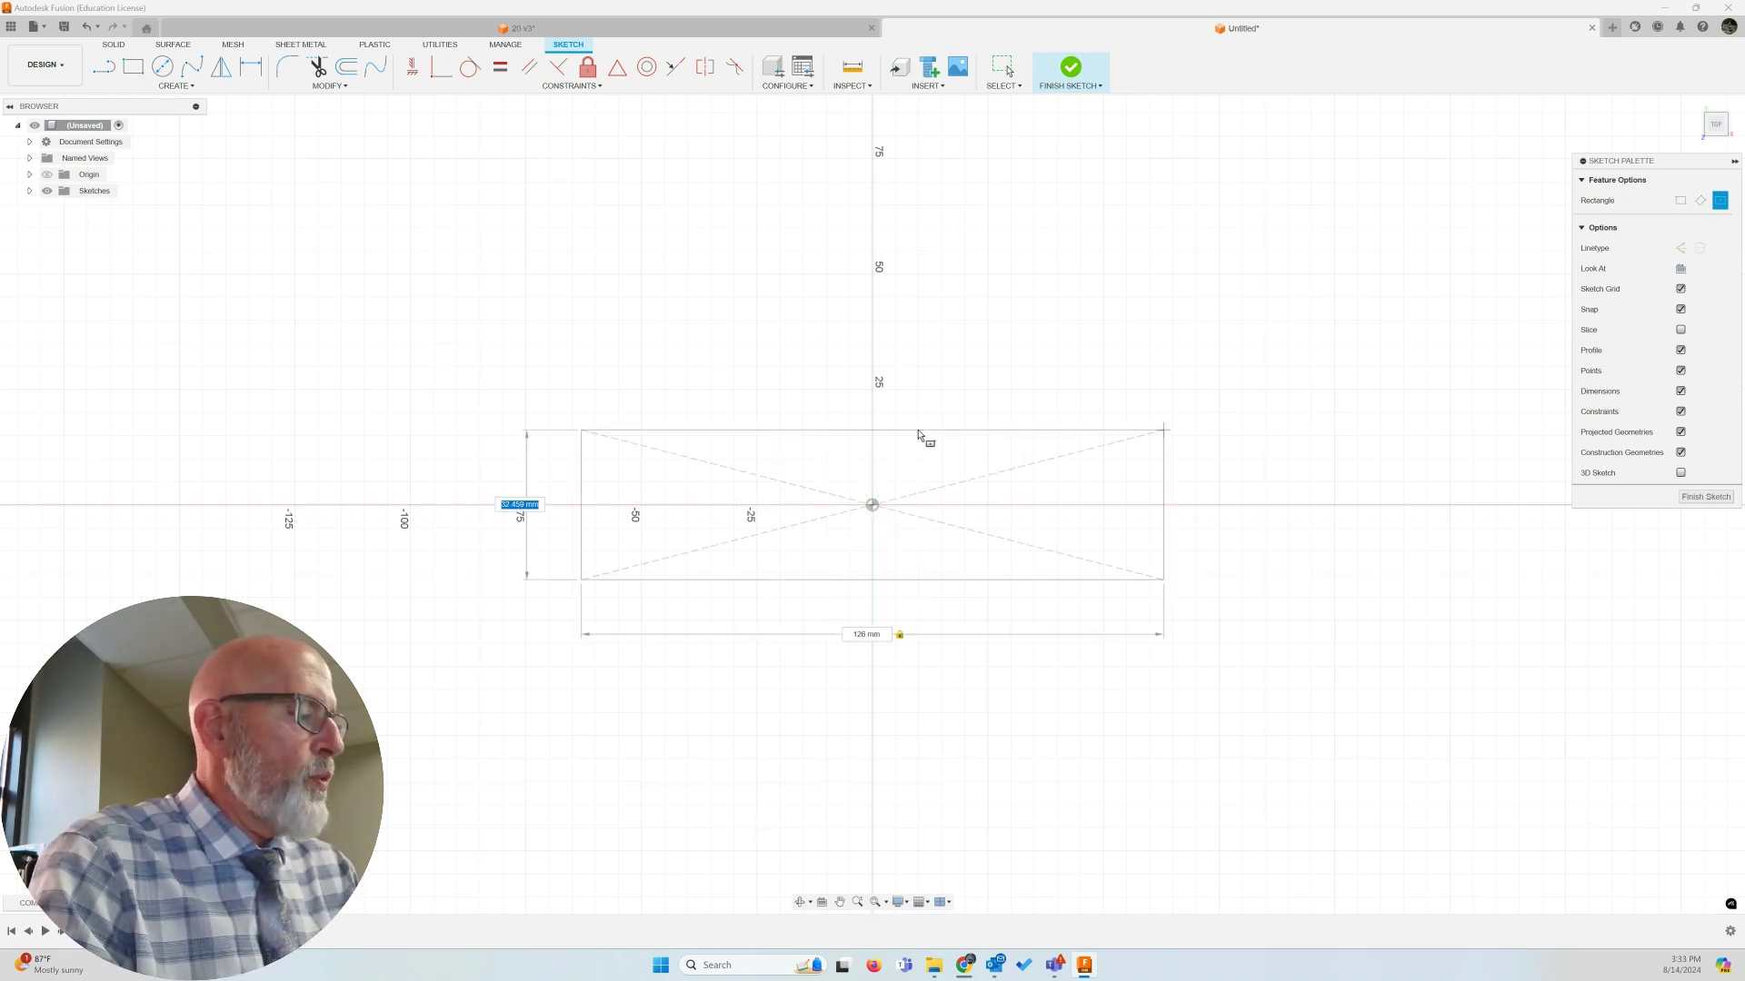
{"action": "type", "text": "126"}
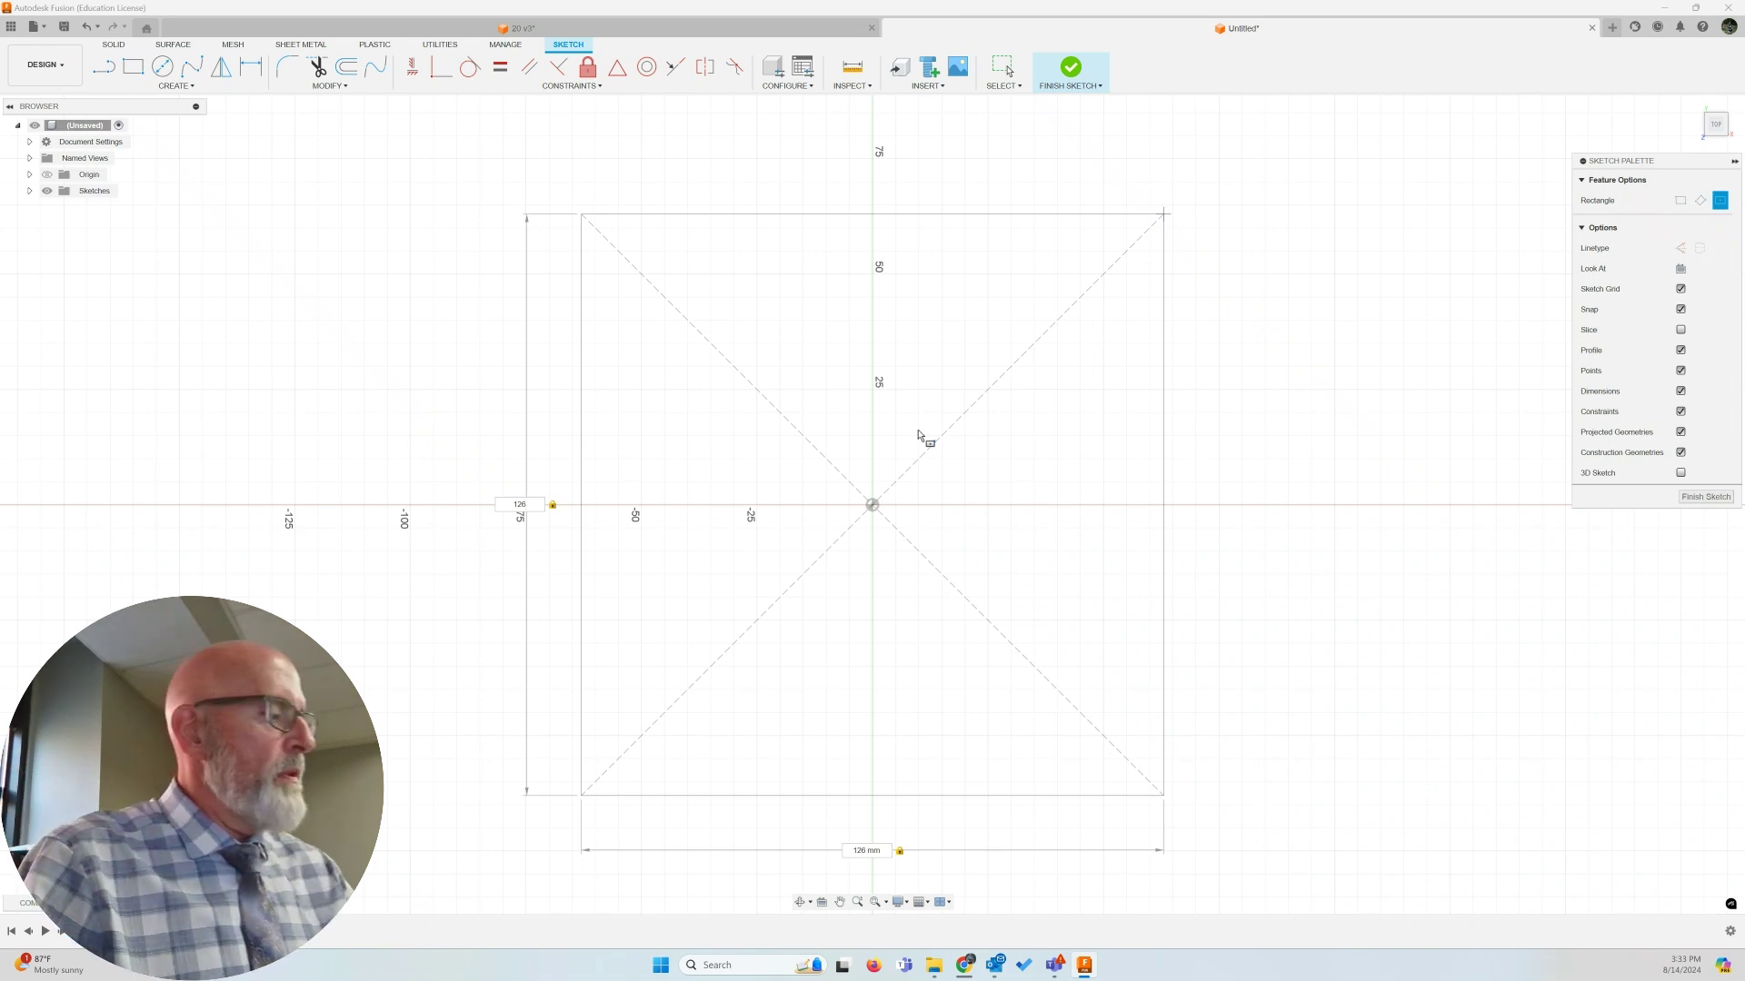
{"action": "key", "text": "Return"}
{"action": "key", "text": "Escape"}
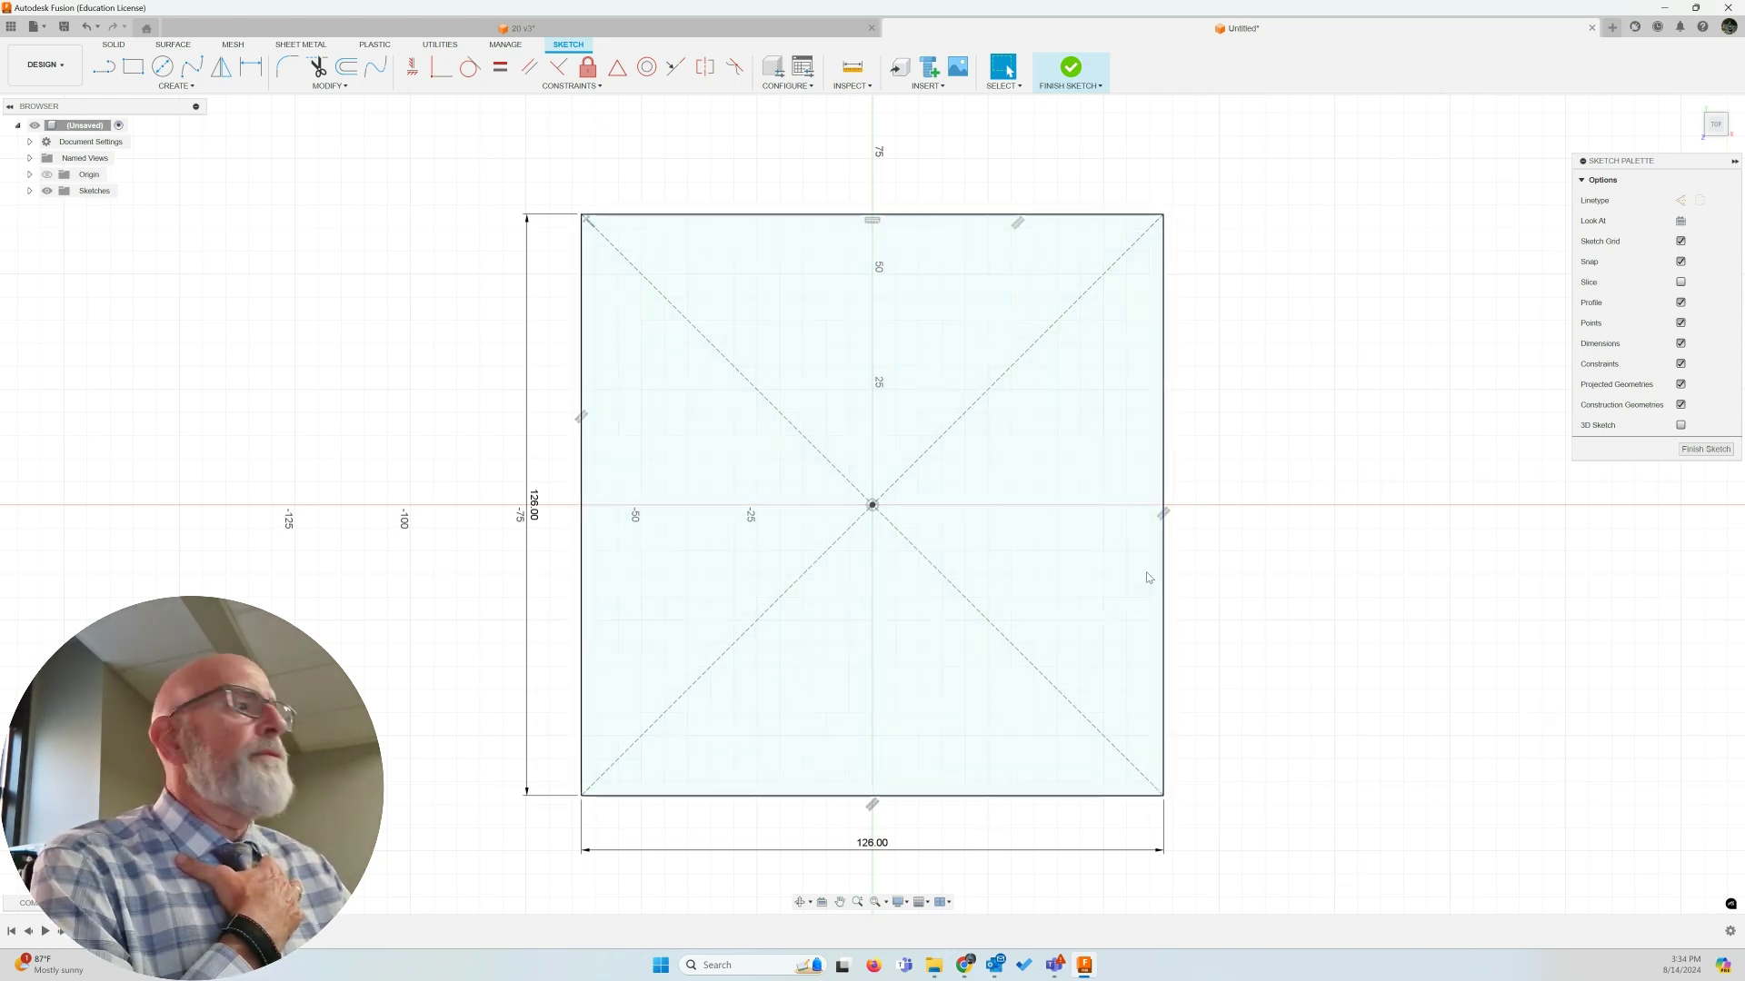
Consult the part drawing in Chrome, return to Fusion, and sketch a 90 mm diameter circle centred on the square's upper-right corner
{"action": "mouse_move", "coordinate": [965, 972]}
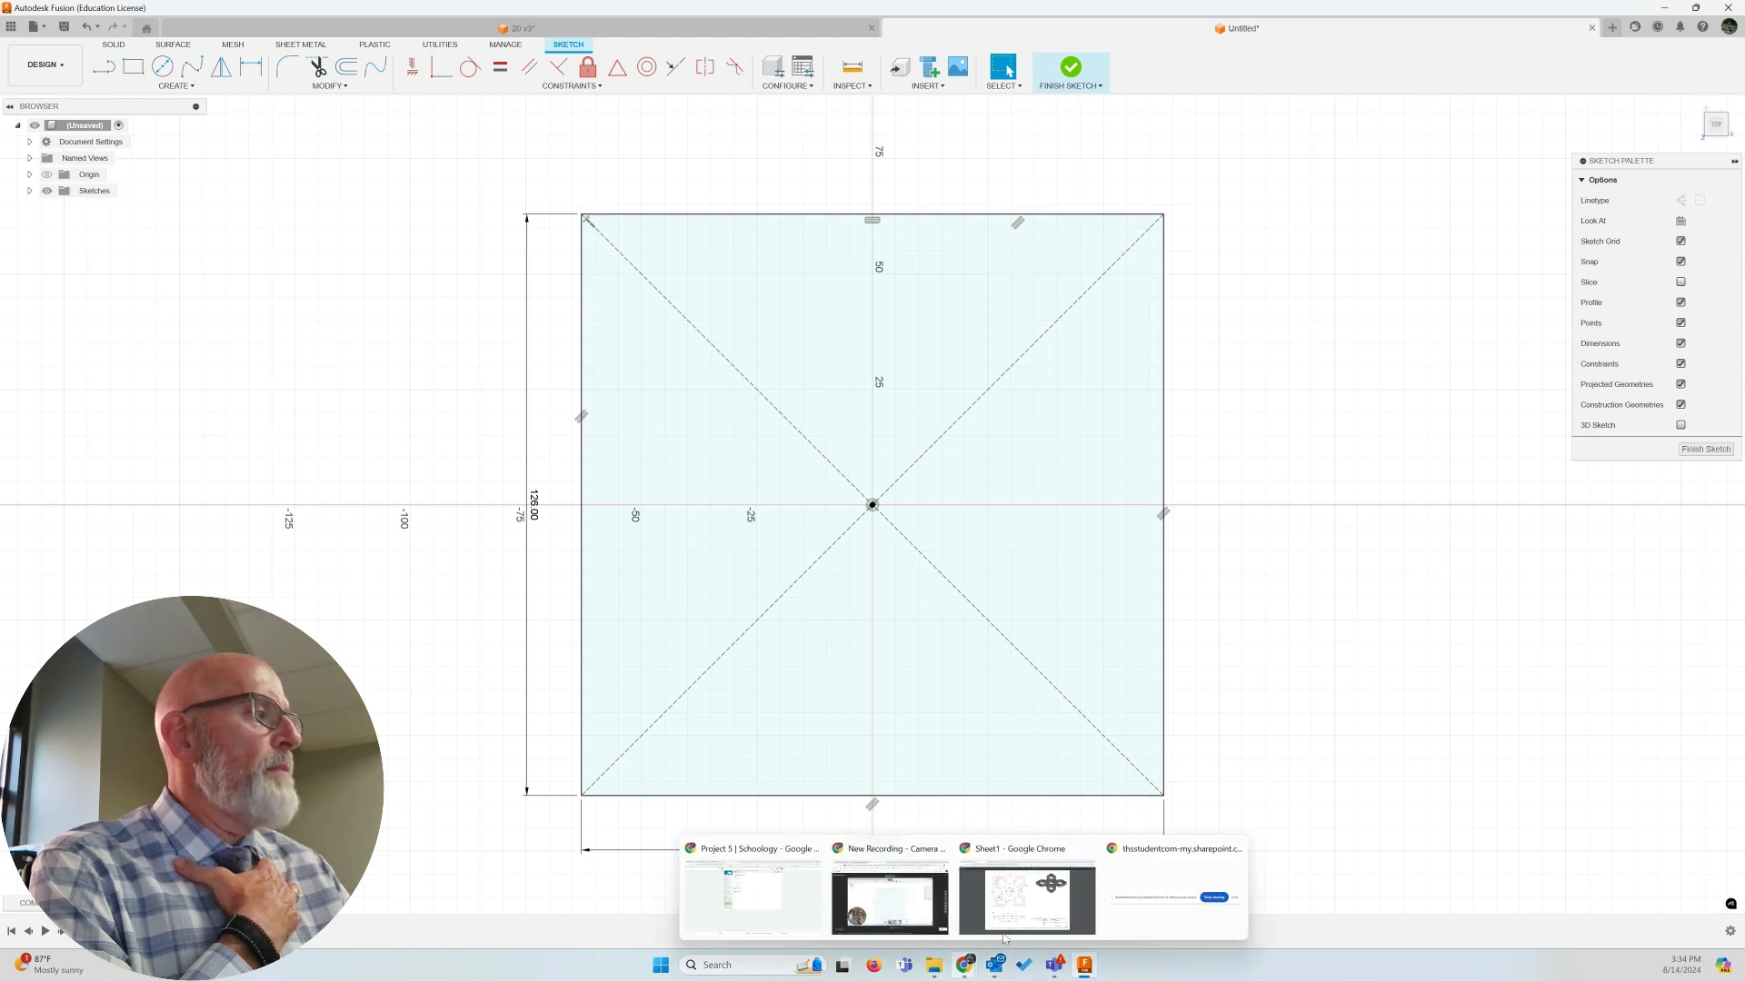
{"action": "left_click", "coordinate": [1014, 925]}
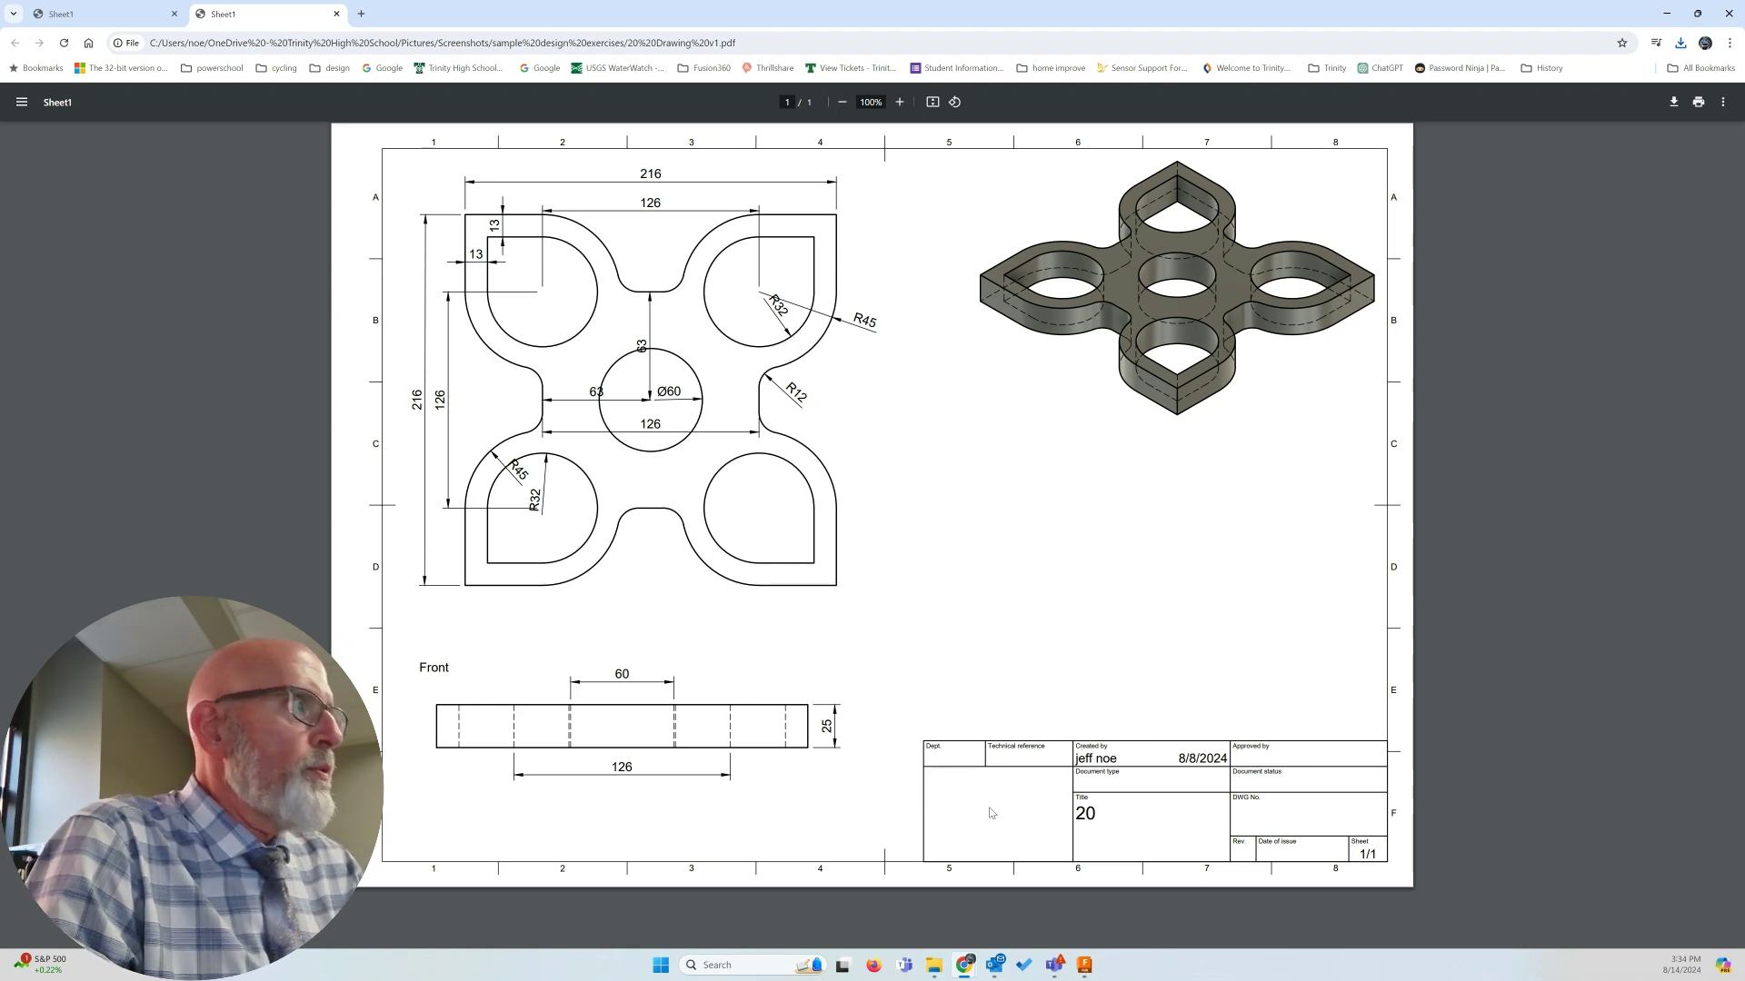
{"action": "left_click", "coordinate": [1087, 967]}
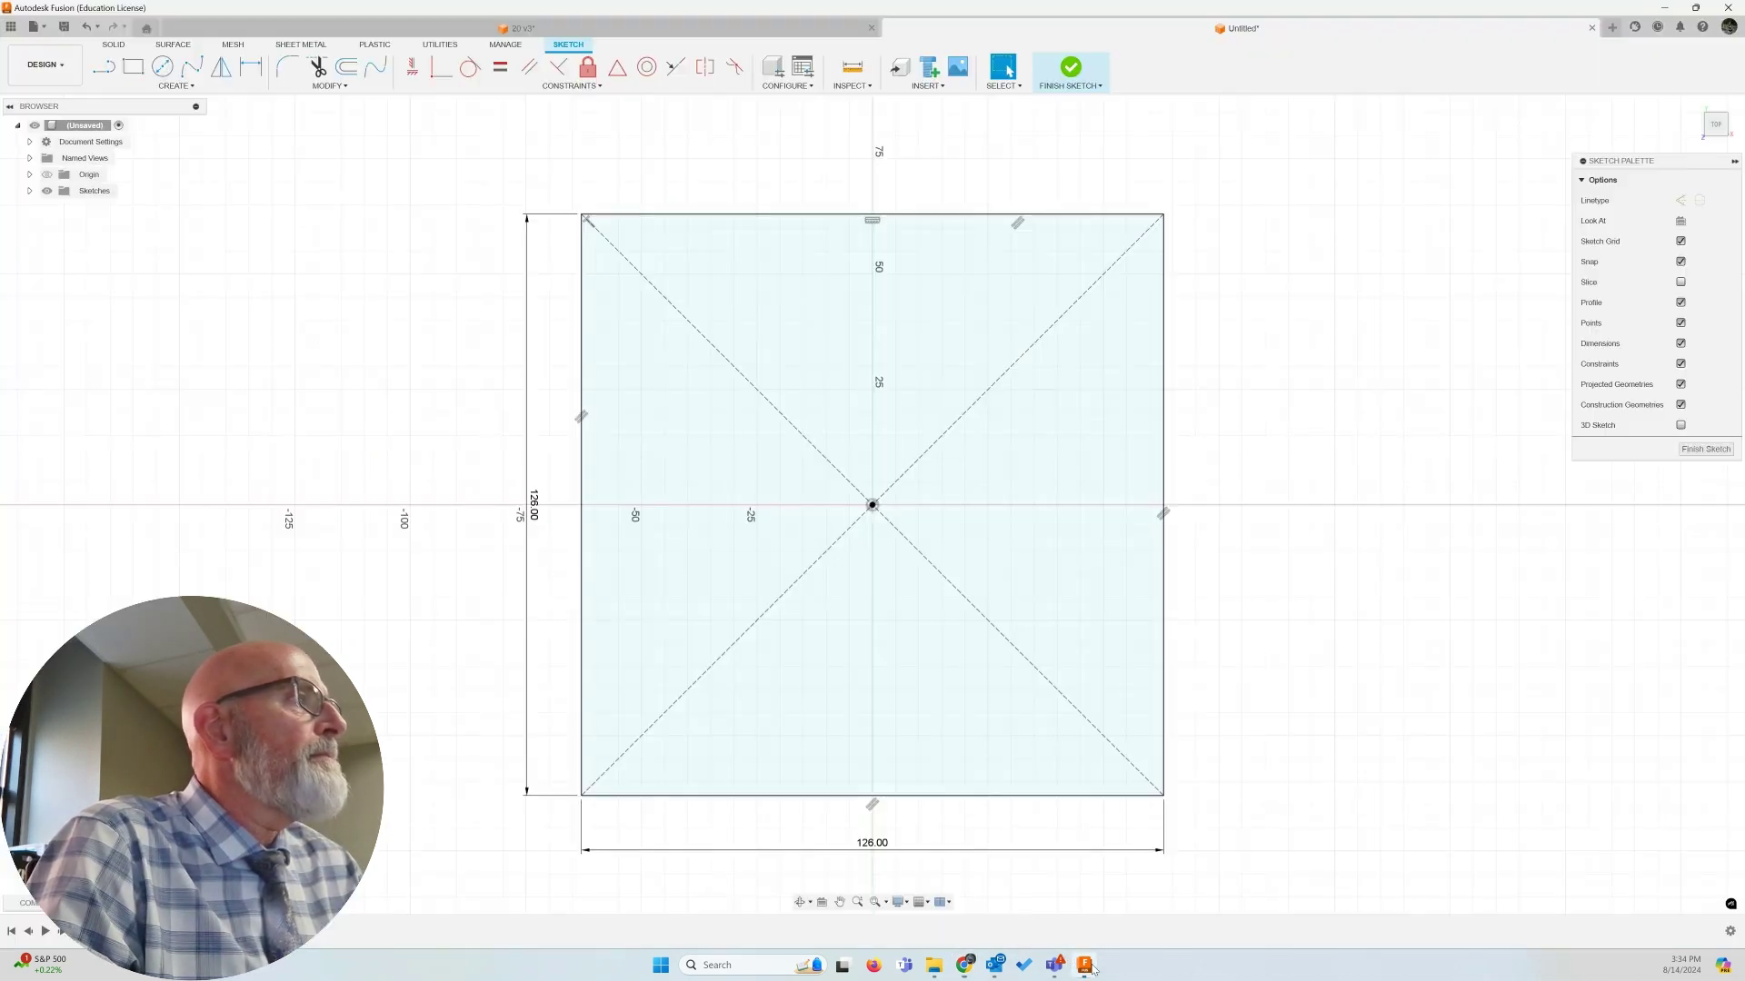
{"action": "left_click", "coordinate": [164, 68]}
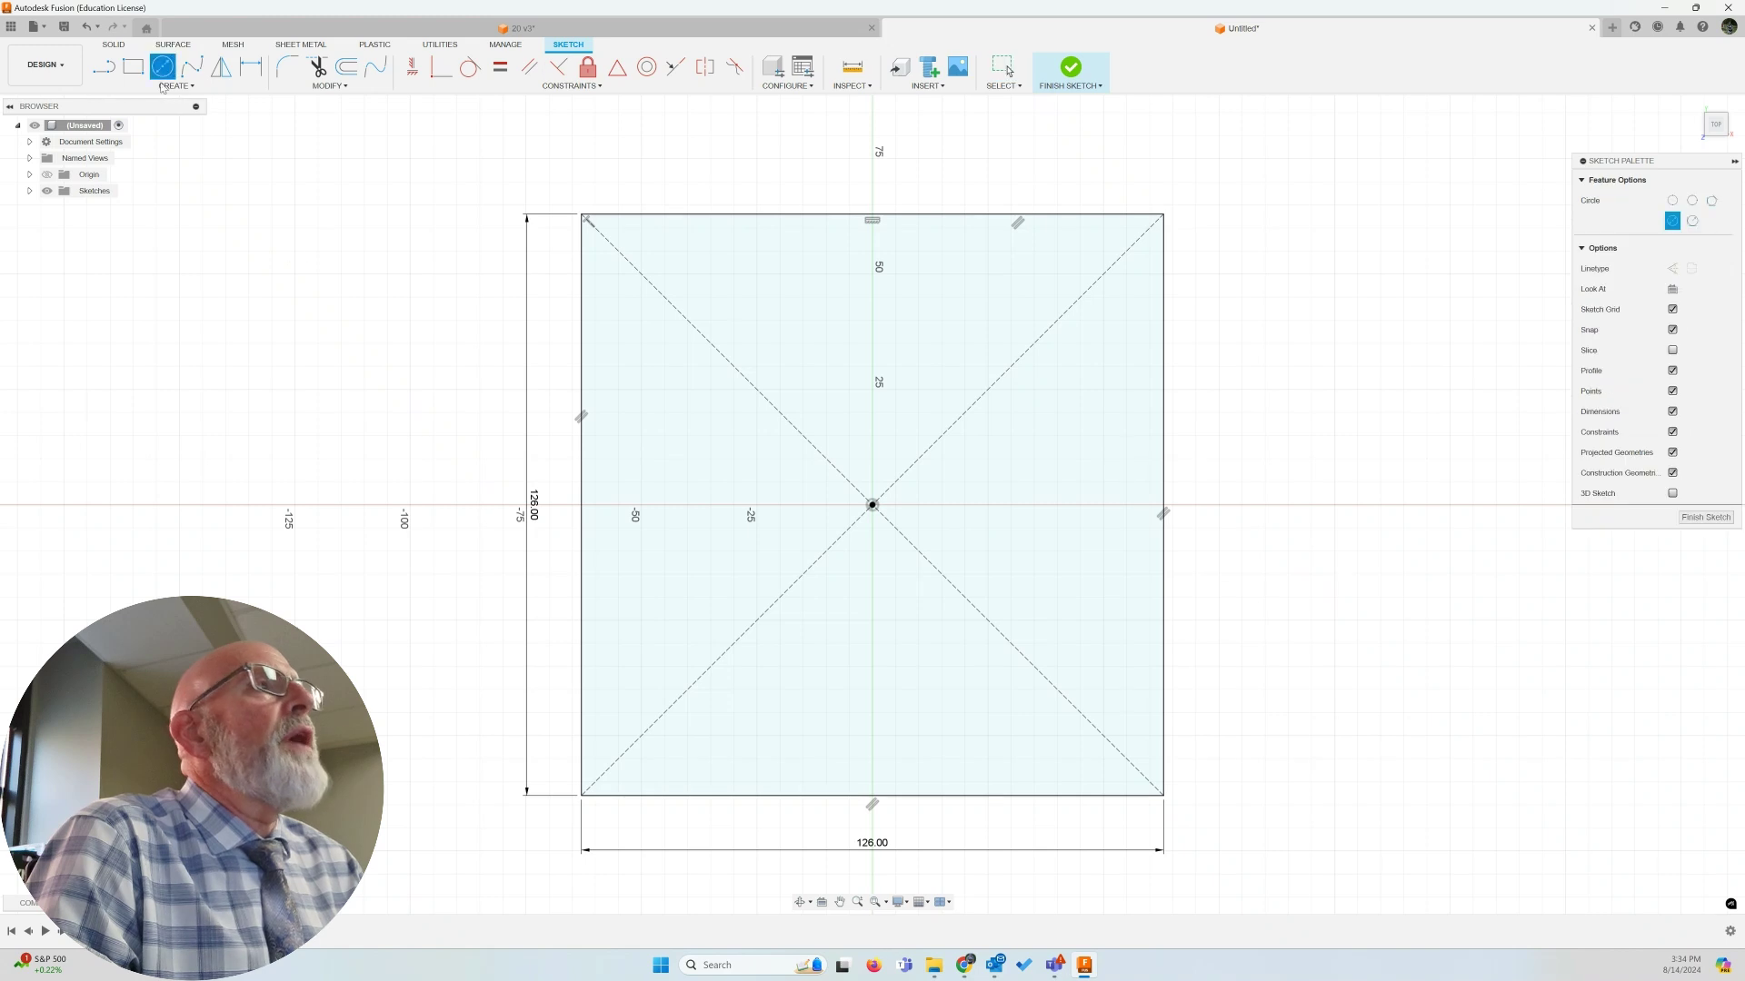
{"action": "left_click", "coordinate": [1163, 214]}
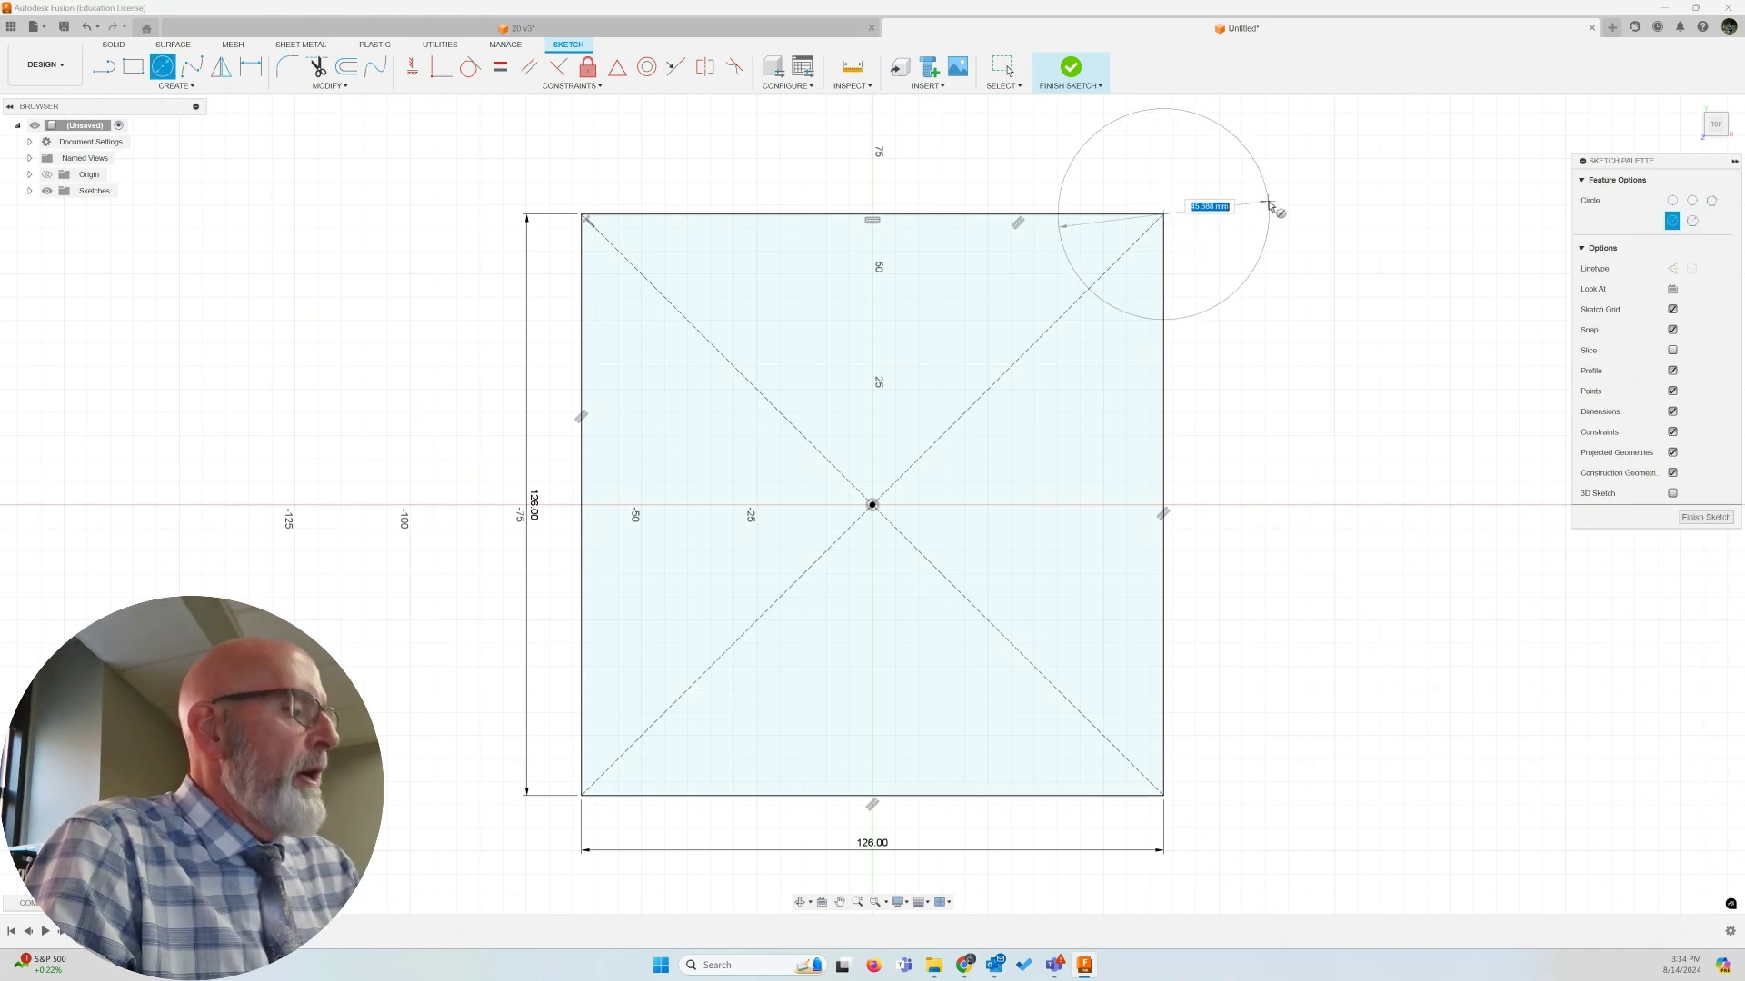
{"action": "type", "text": "90"}
{"action": "key", "text": "Return"}
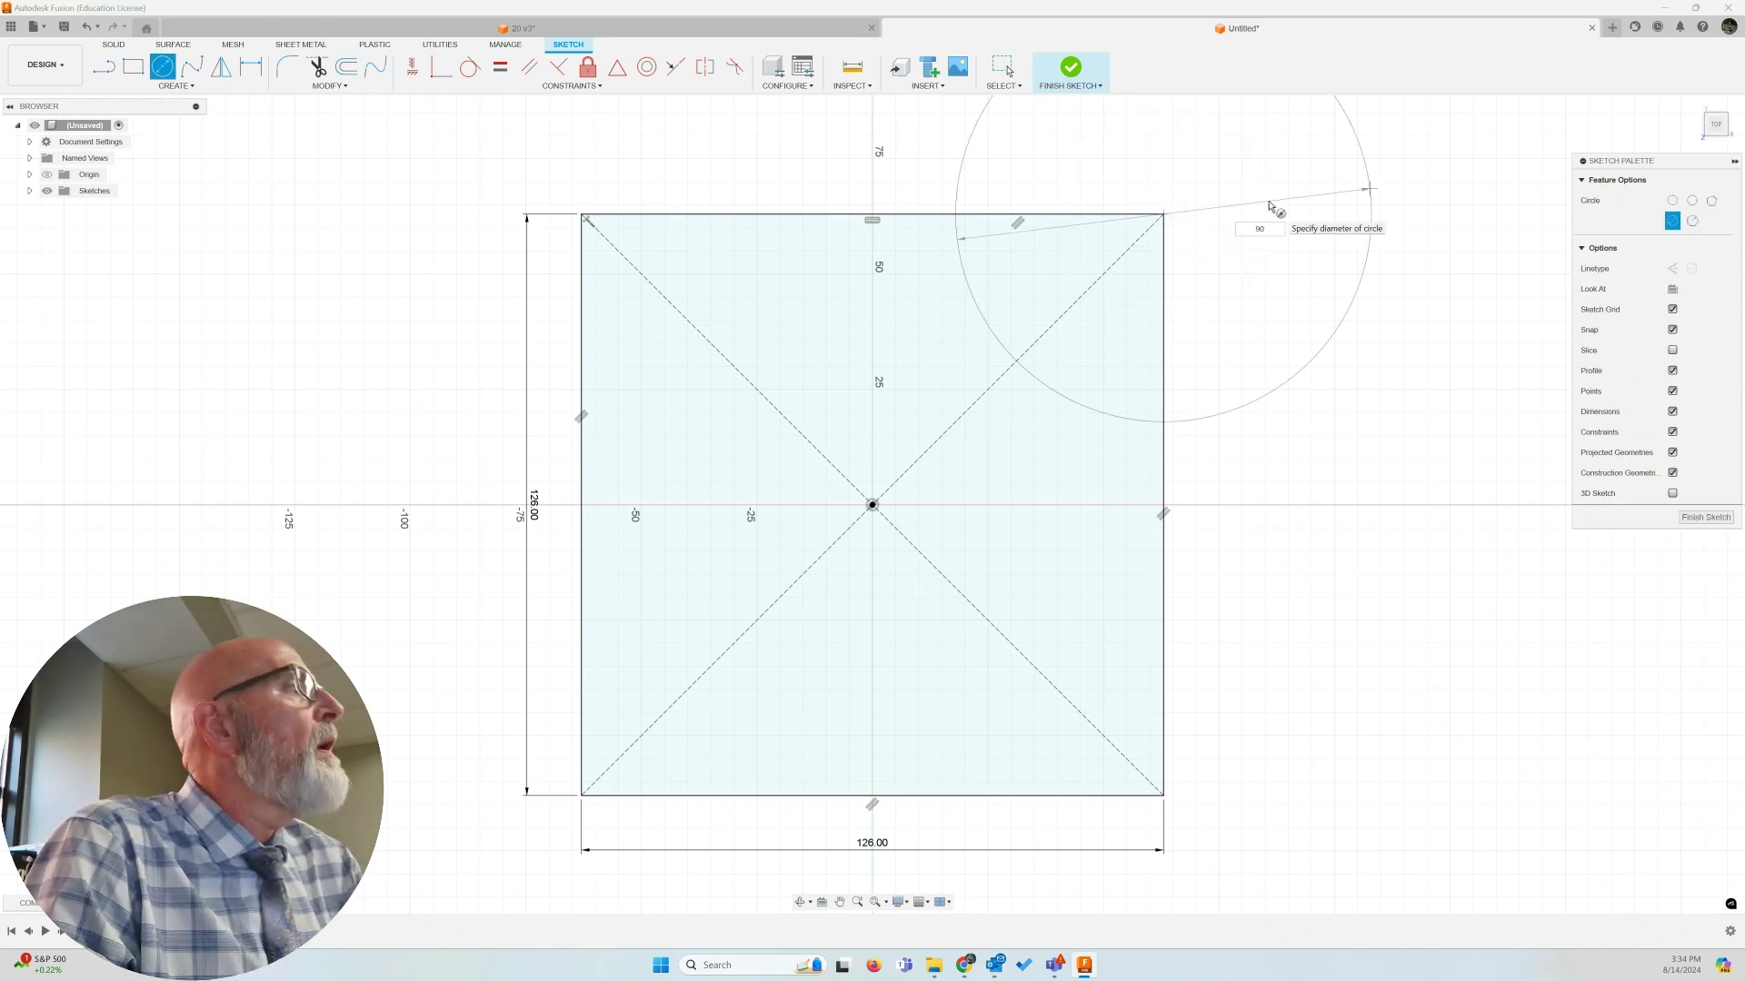
{"action": "key", "text": "Escape"}
Sketch a concentric 64 mm diameter circle inside the 90 mm circle
{"action": "scroll", "coordinate": [1227, 389], "scroll_direction": "down", "scroll_amount": 5}
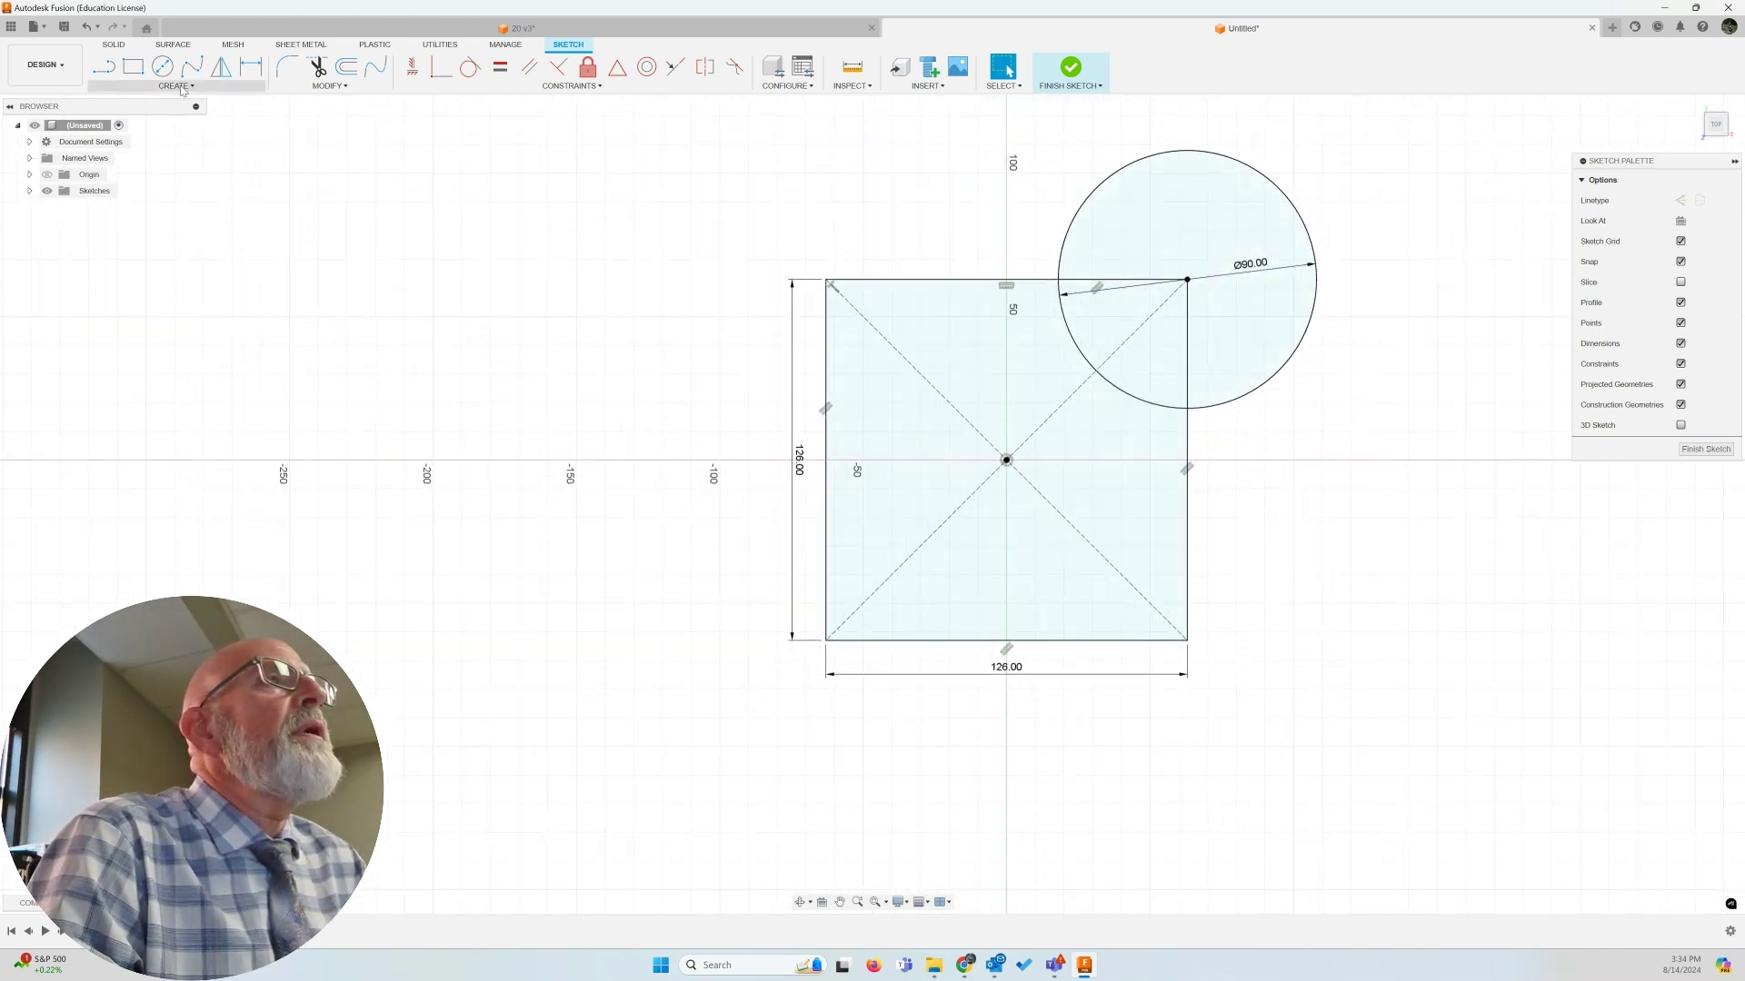
{"action": "left_click", "coordinate": [172, 74]}
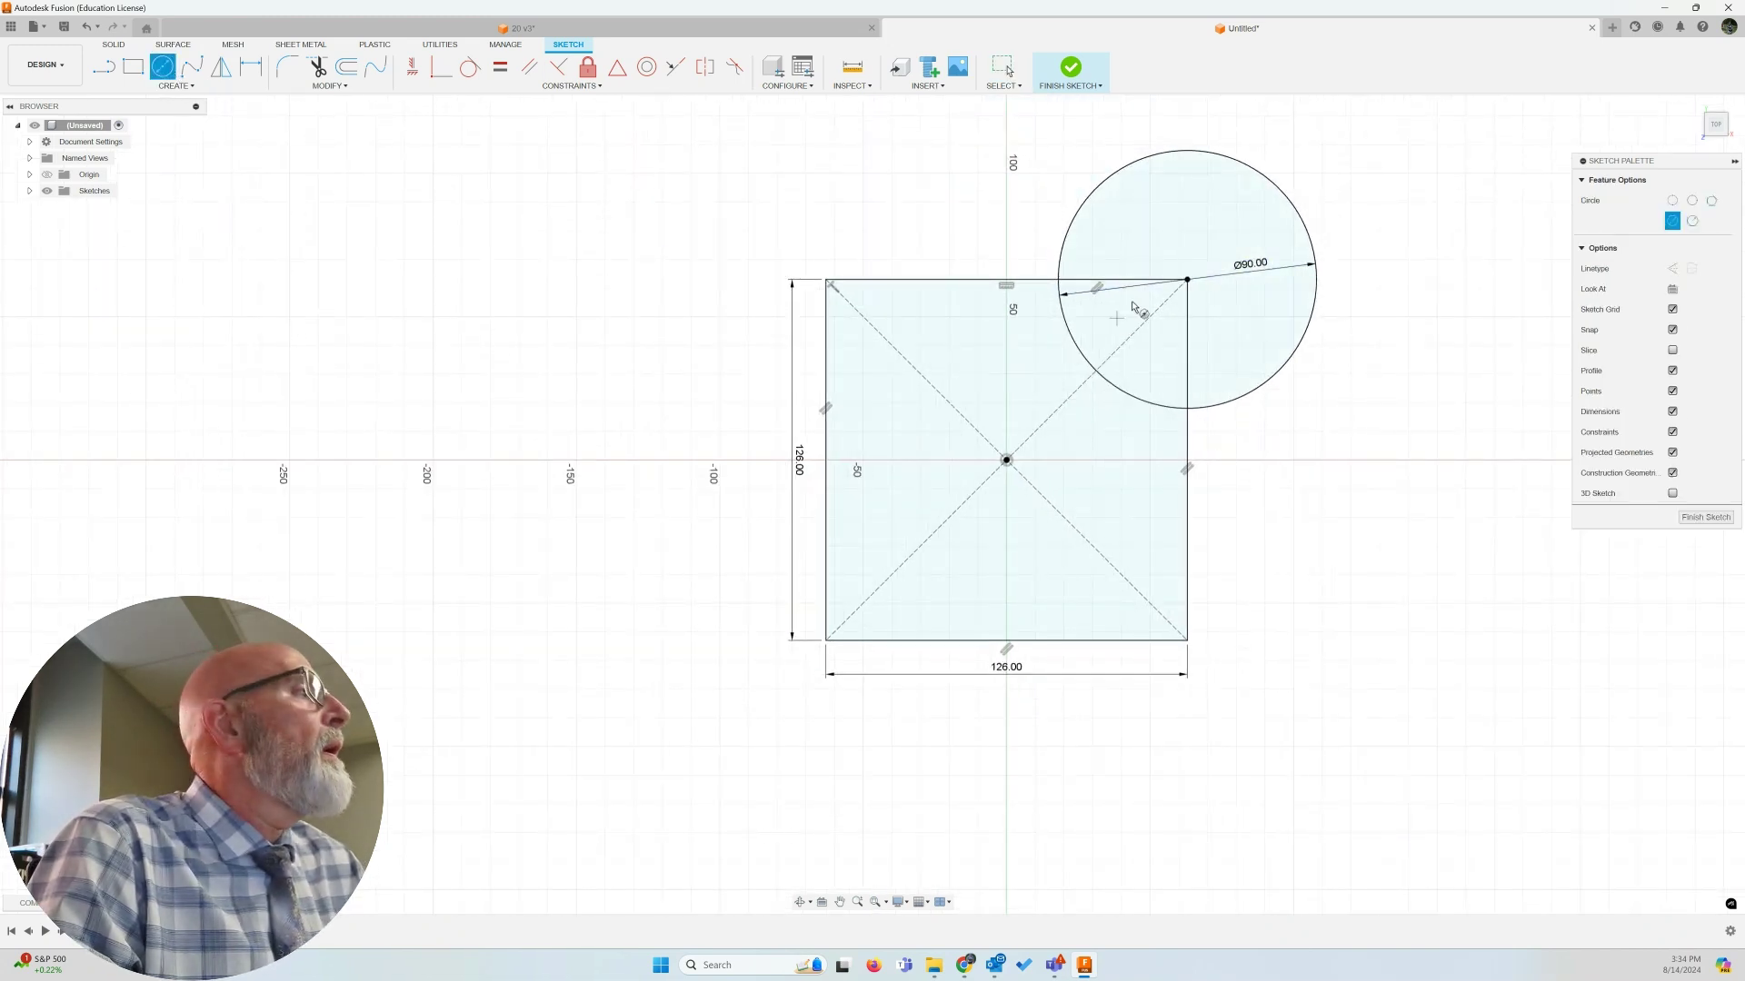
{"action": "left_click", "coordinate": [1187, 281]}
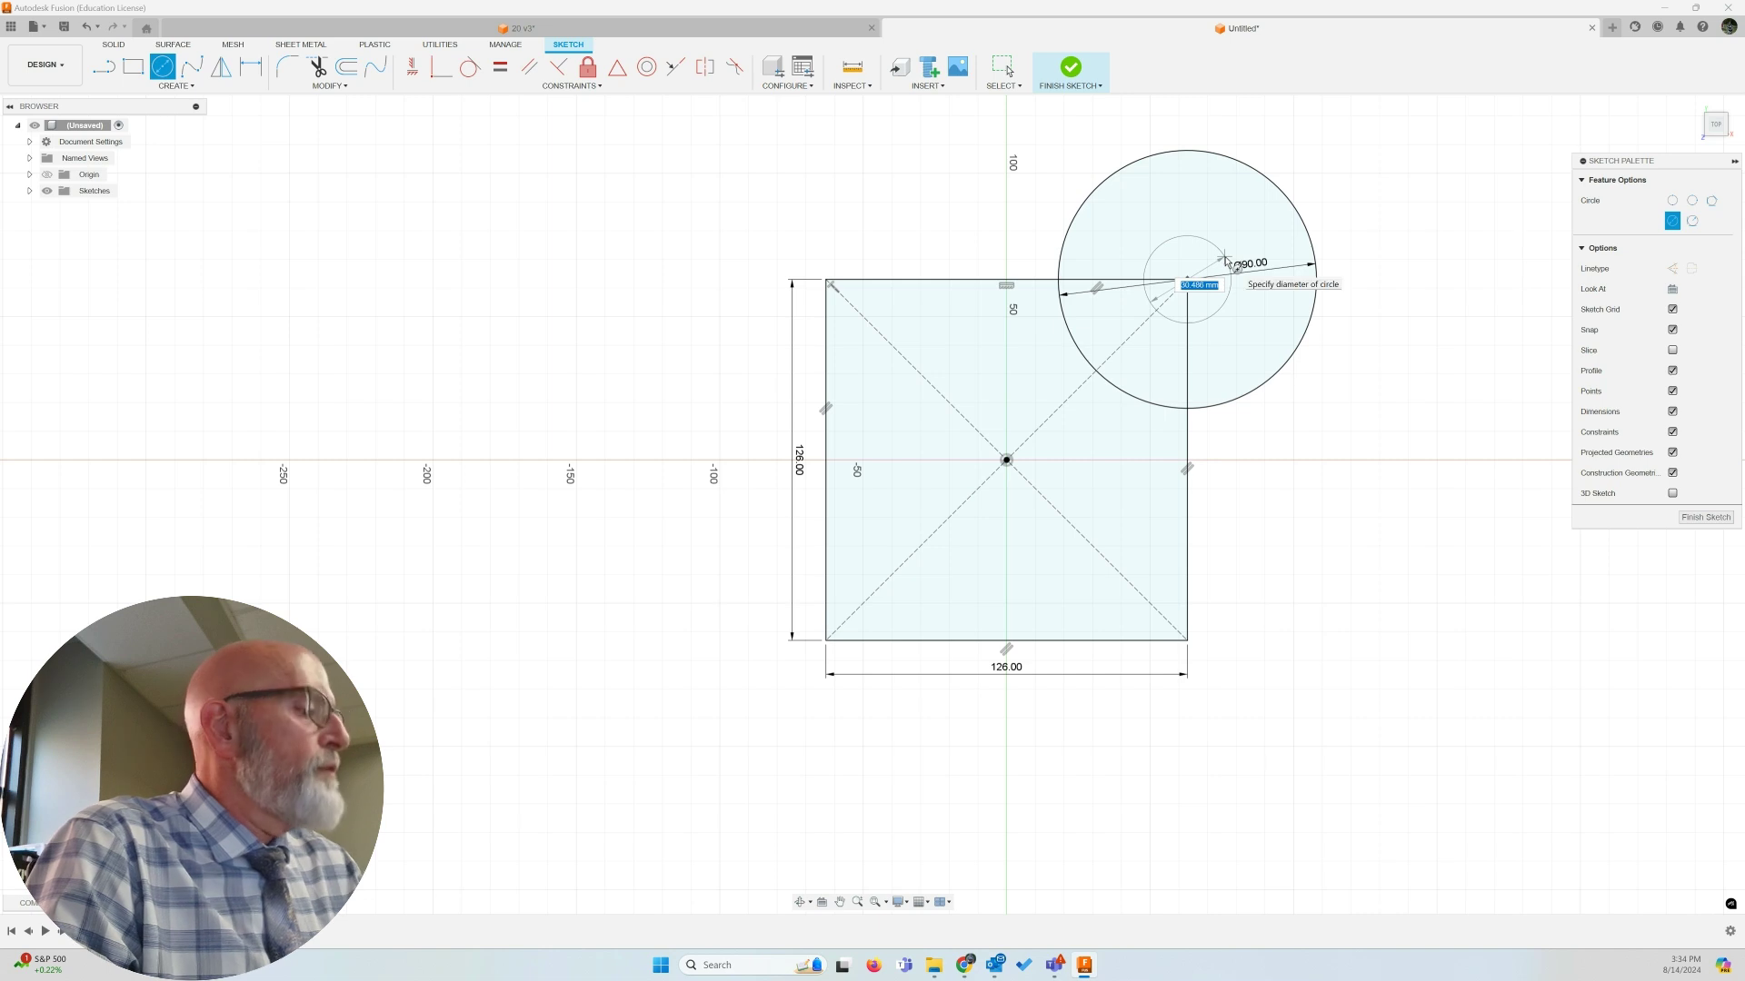
{"action": "type", "text": "64"}
{"action": "key", "text": "Tab"}
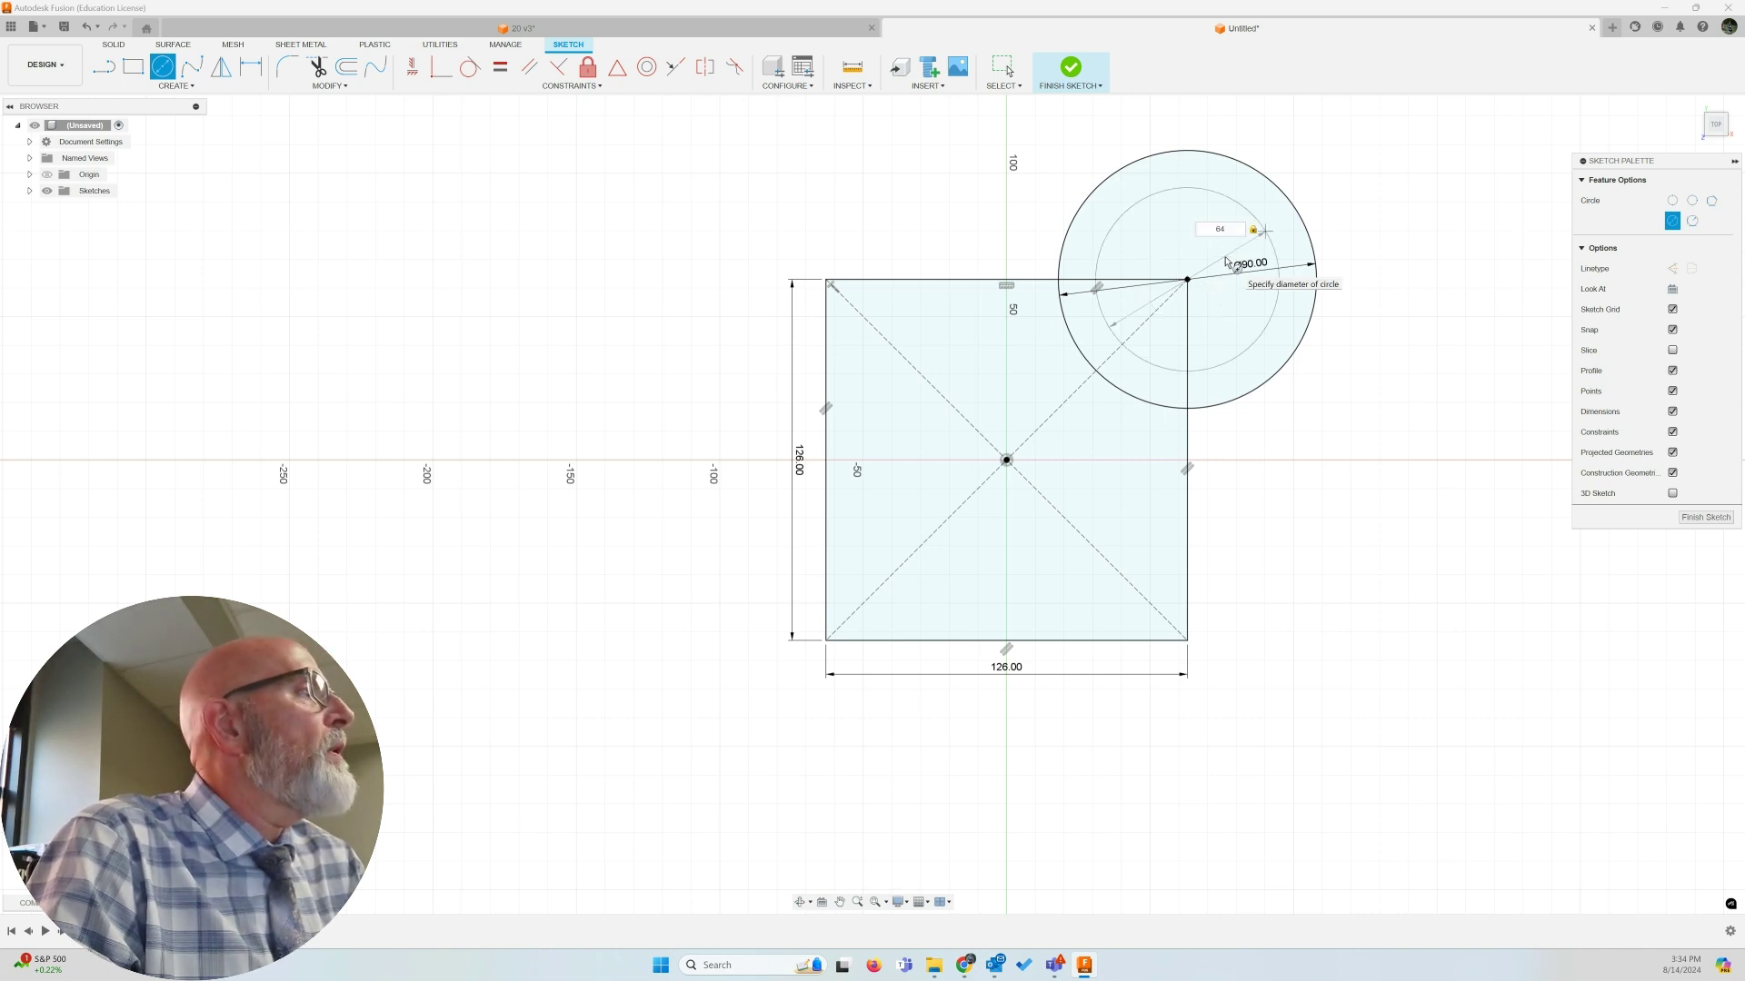
{"action": "key", "text": "Return"}
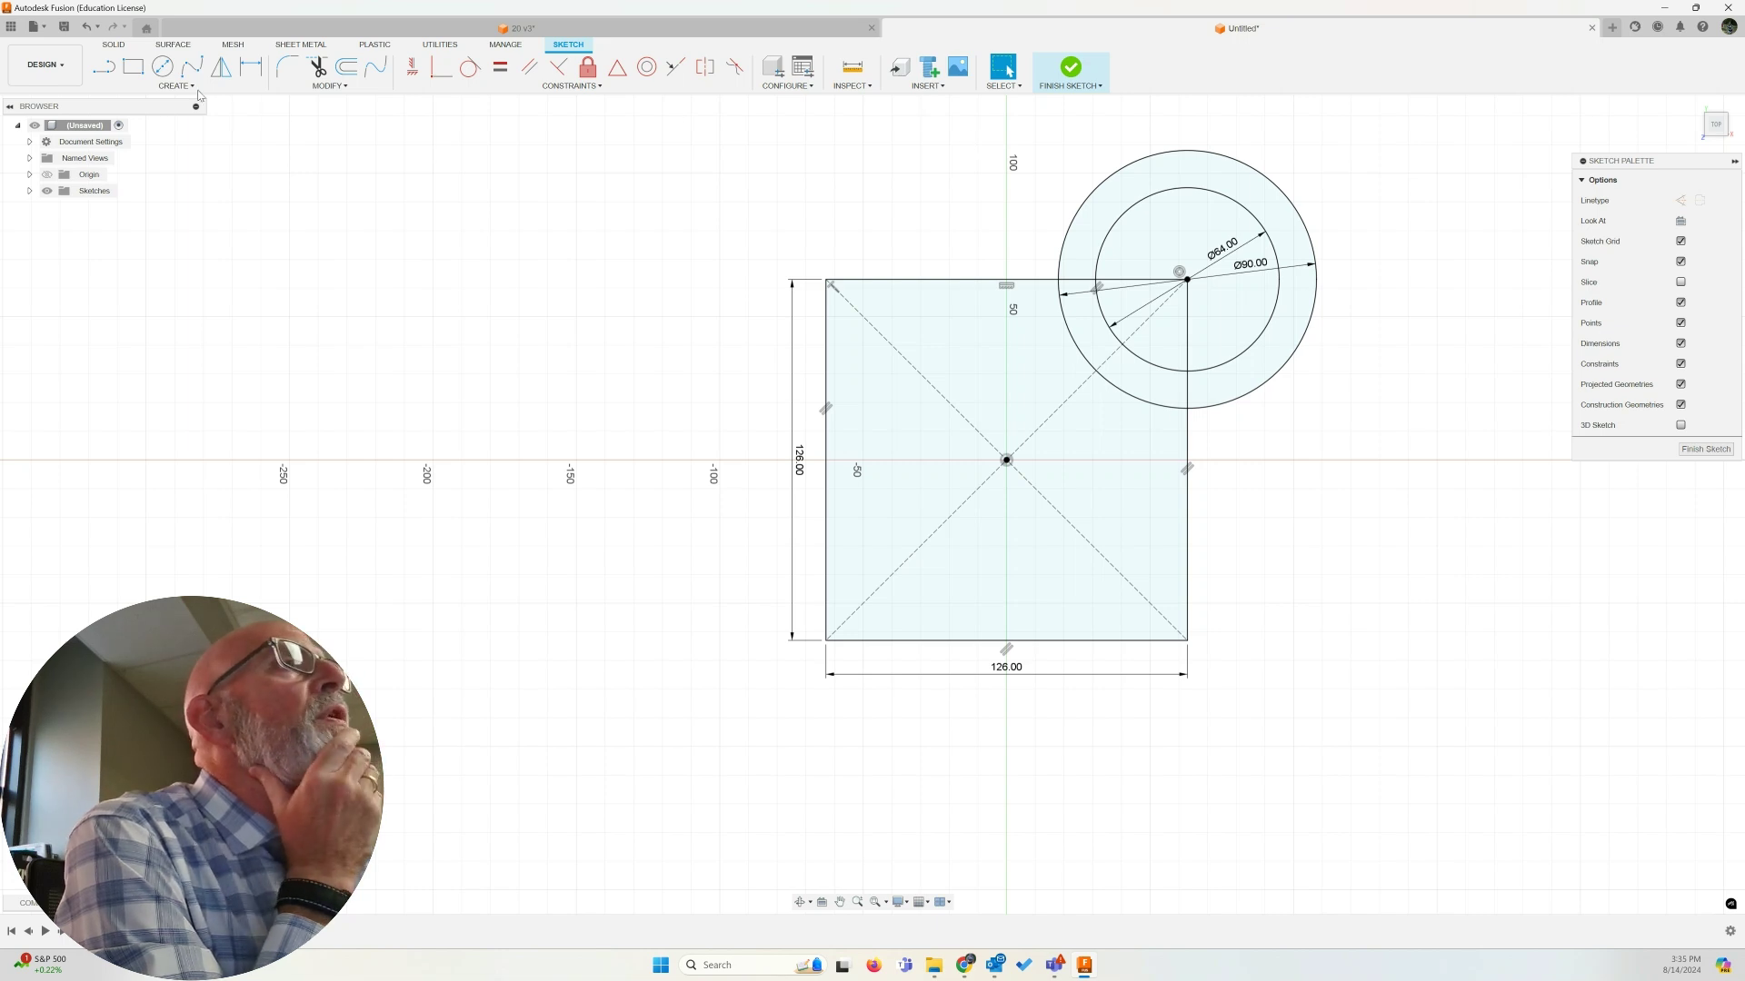
Sketch a 45 by 45 mm two-point rectangle from the circles' centre outward to the upper right
{"action": "left_click", "coordinate": [133, 66]}
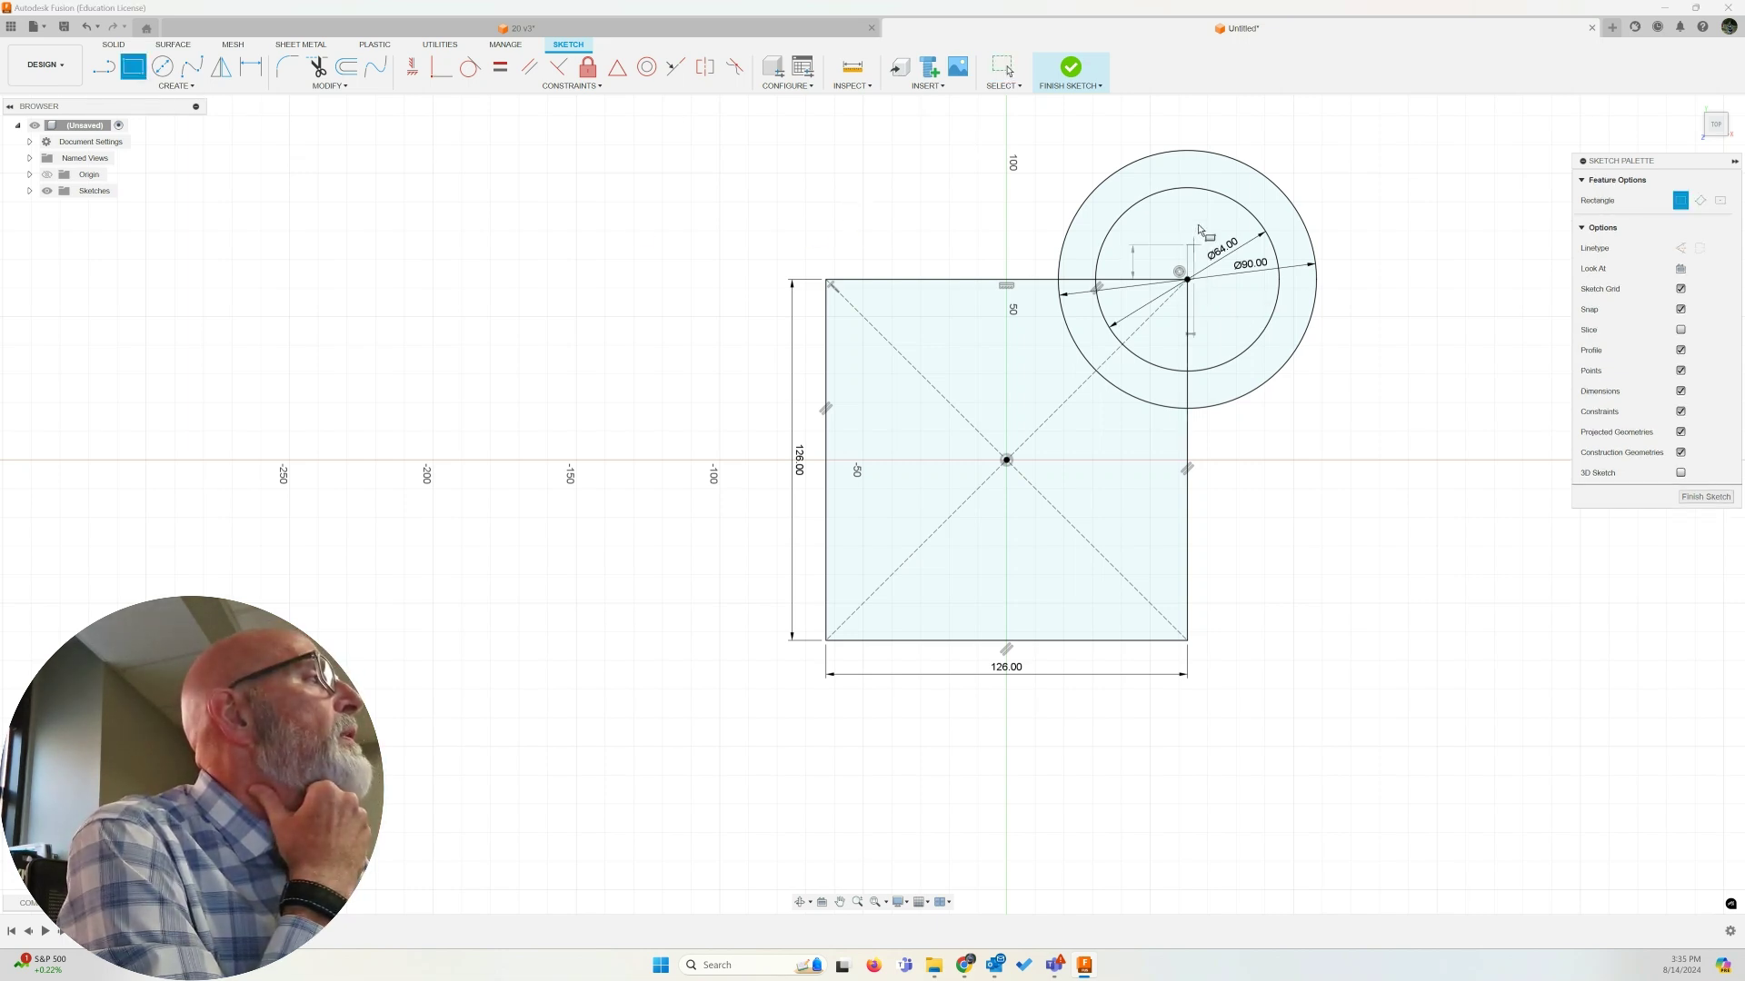
{"action": "left_click", "coordinate": [1186, 279]}
{"action": "type", "text": "45"}
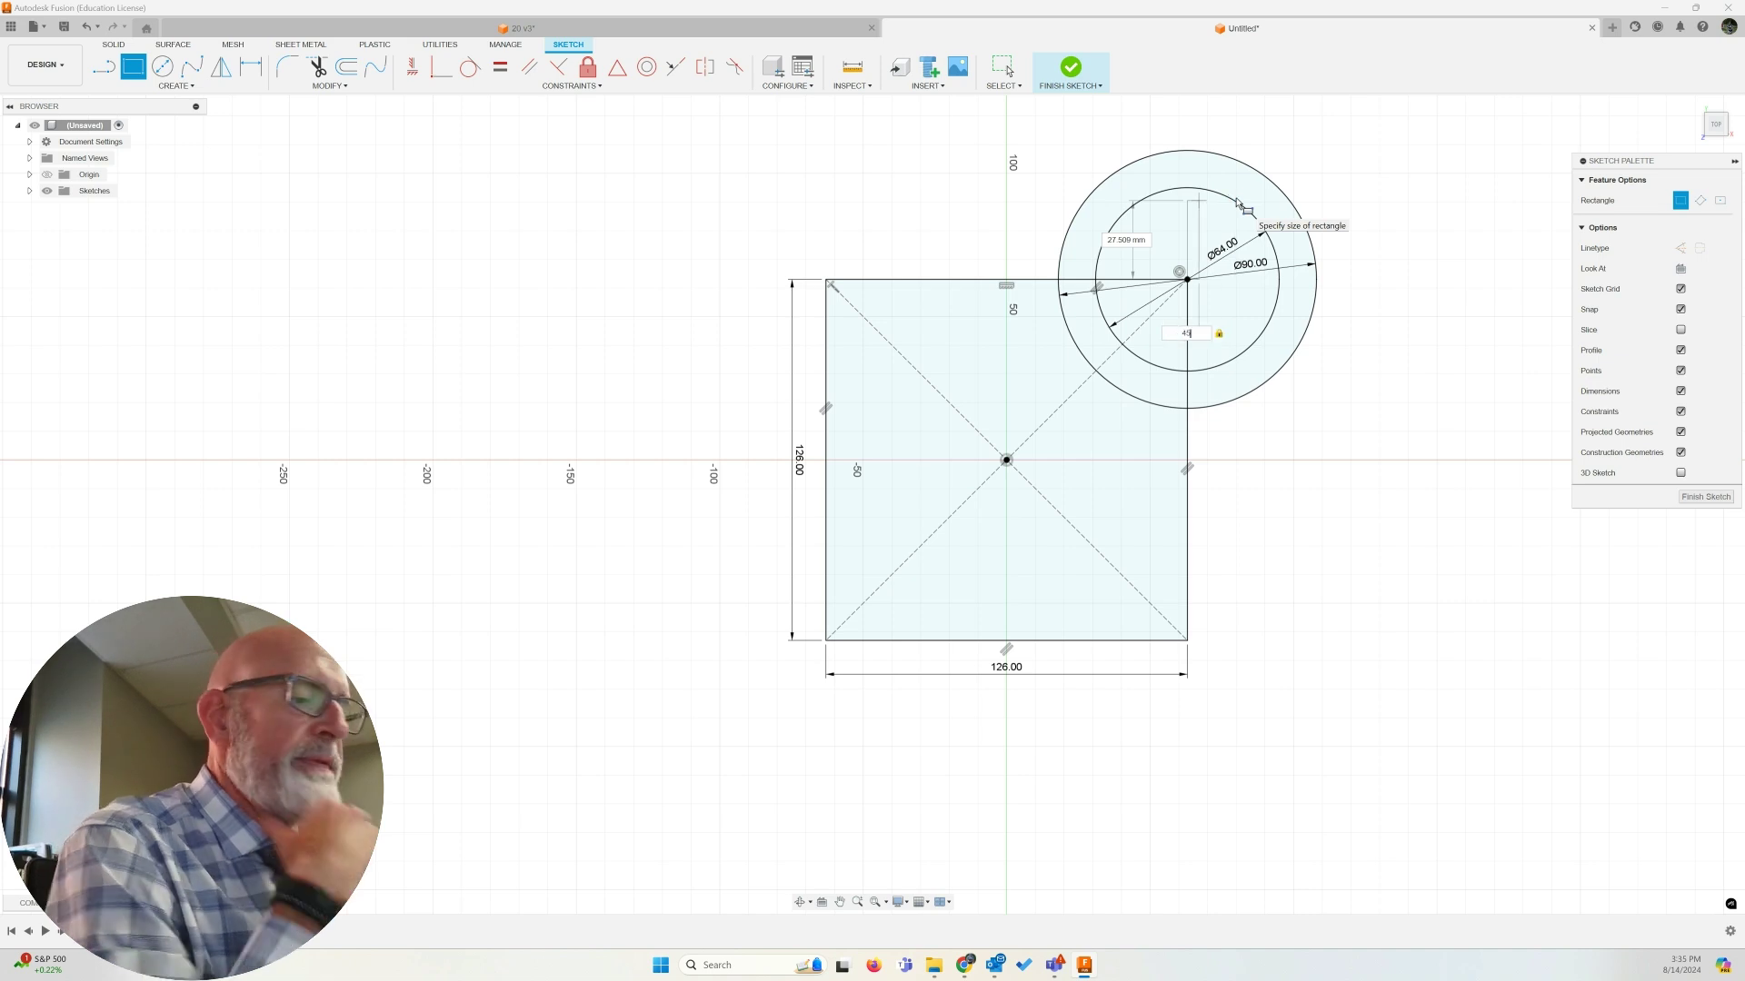
{"action": "key", "text": "Tab"}
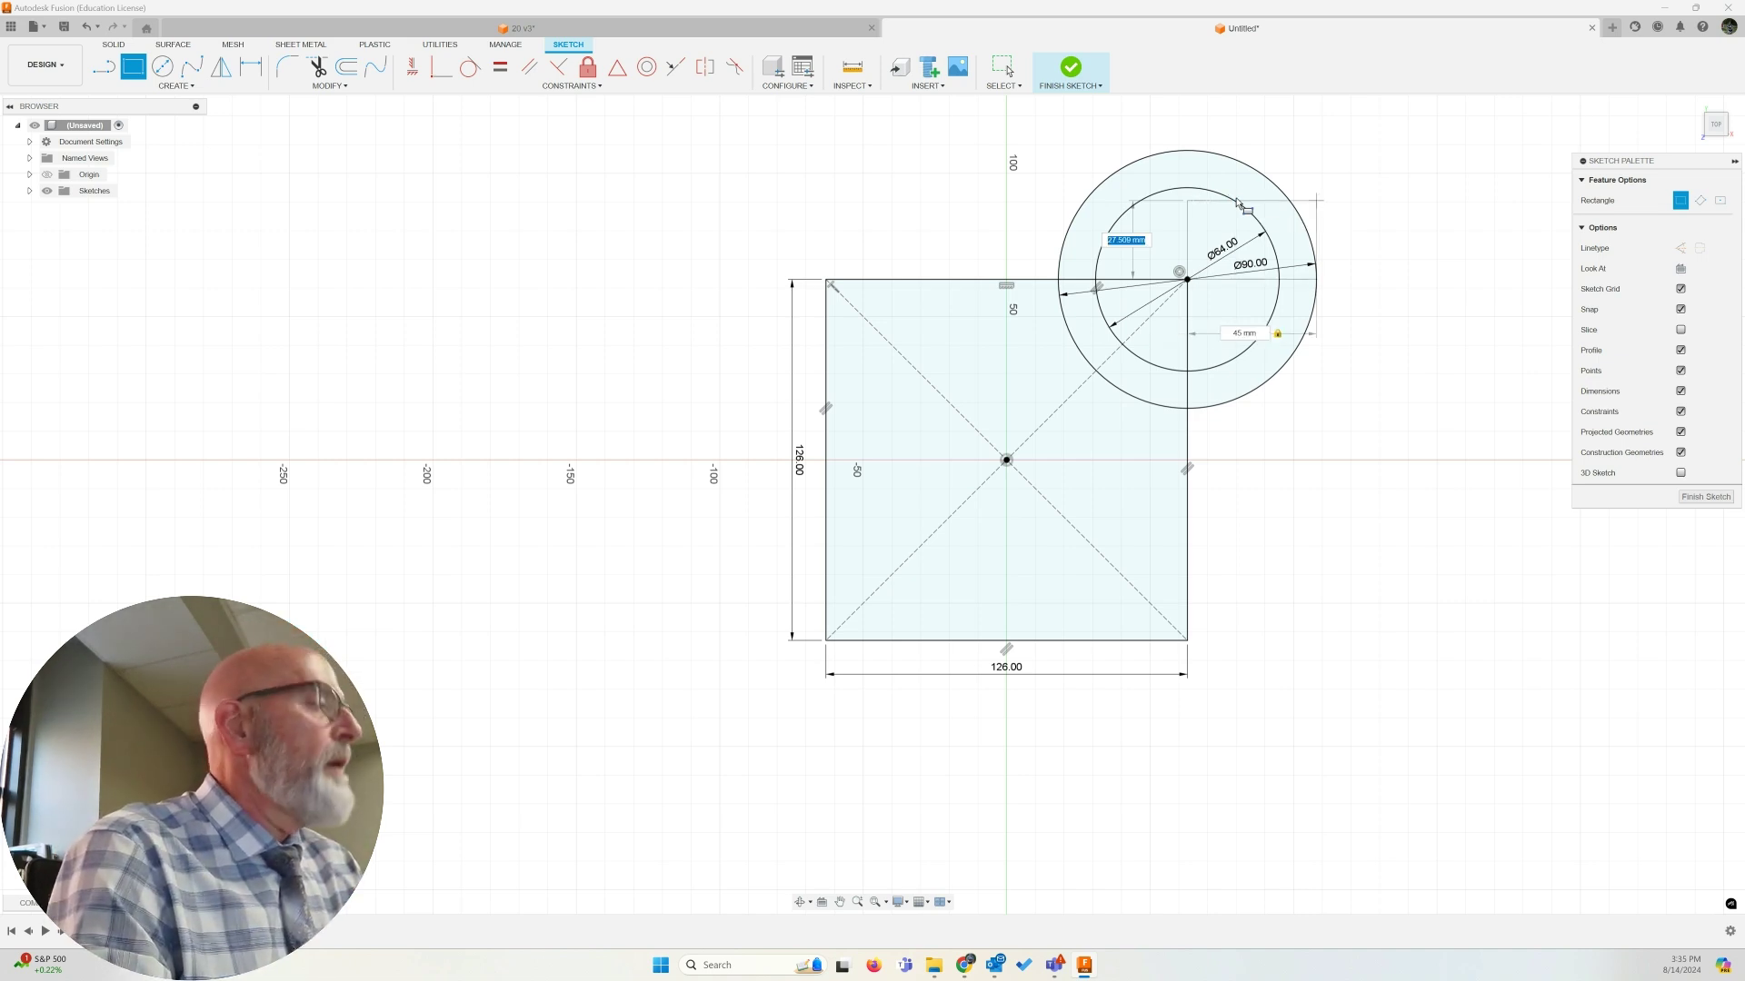
{"action": "type", "text": "45"}
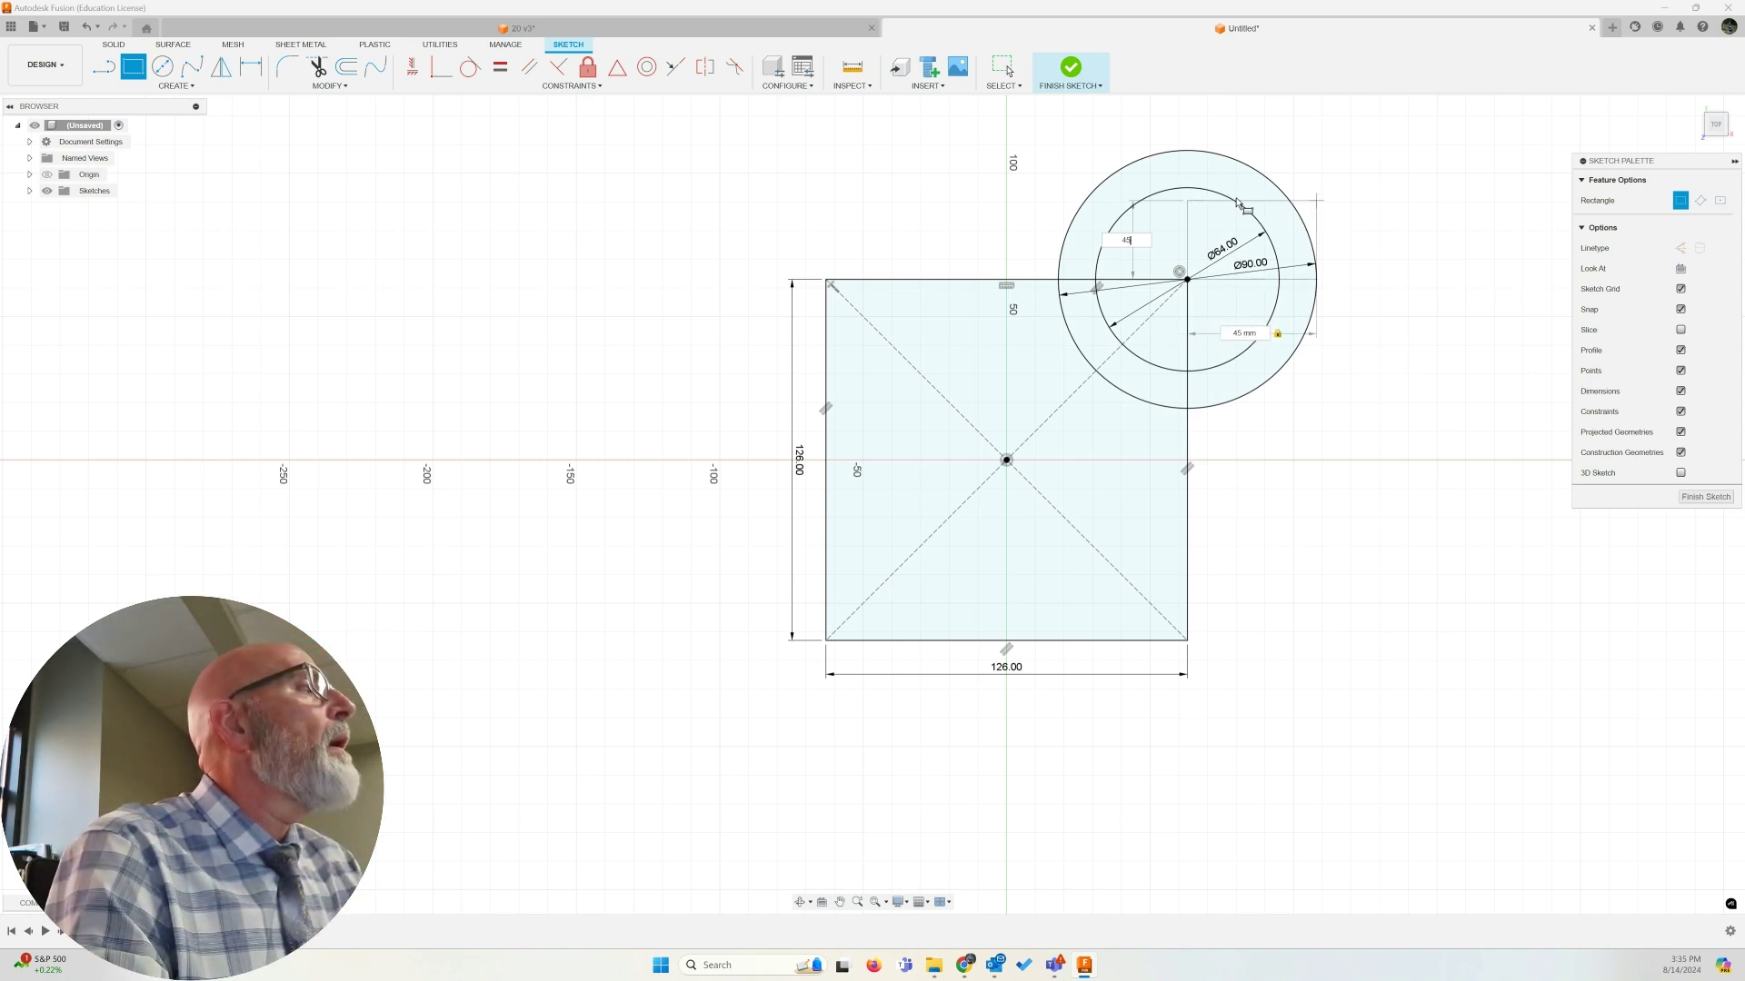
{"action": "key", "text": "Return"}
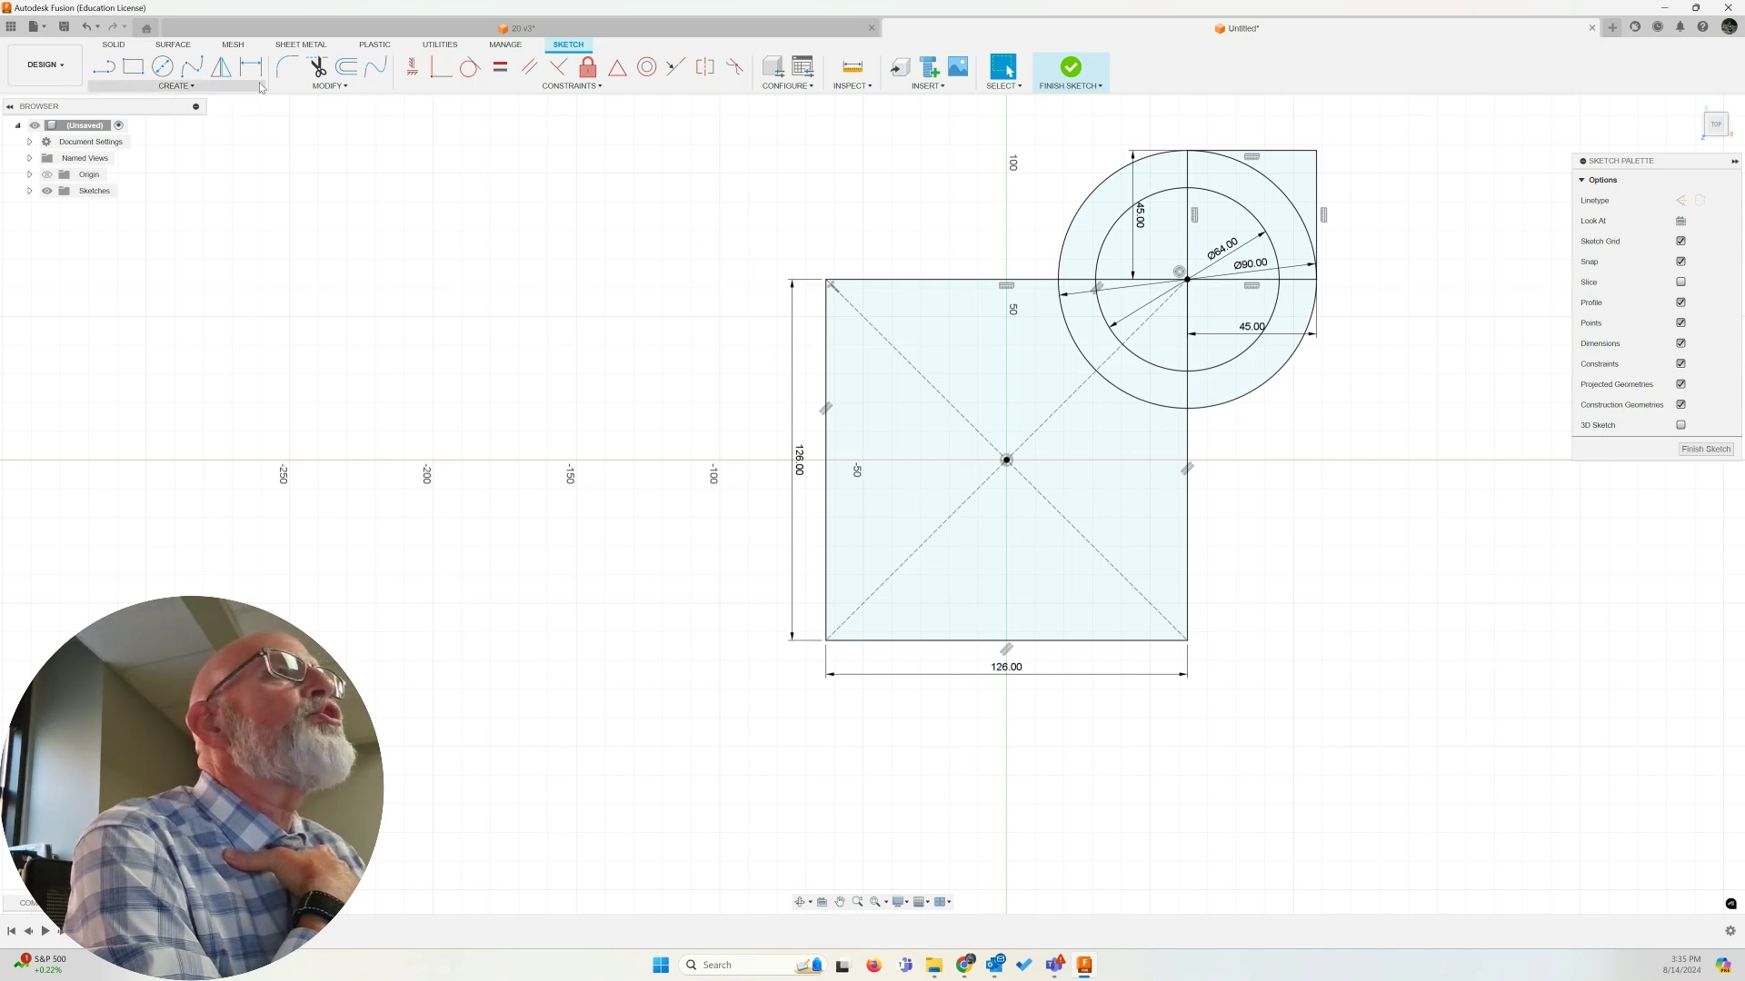
Trim away the 90 mm circle's arc inside the 45 mm square and the whole 64 mm circle
{"action": "left_click", "coordinate": [317, 67]}
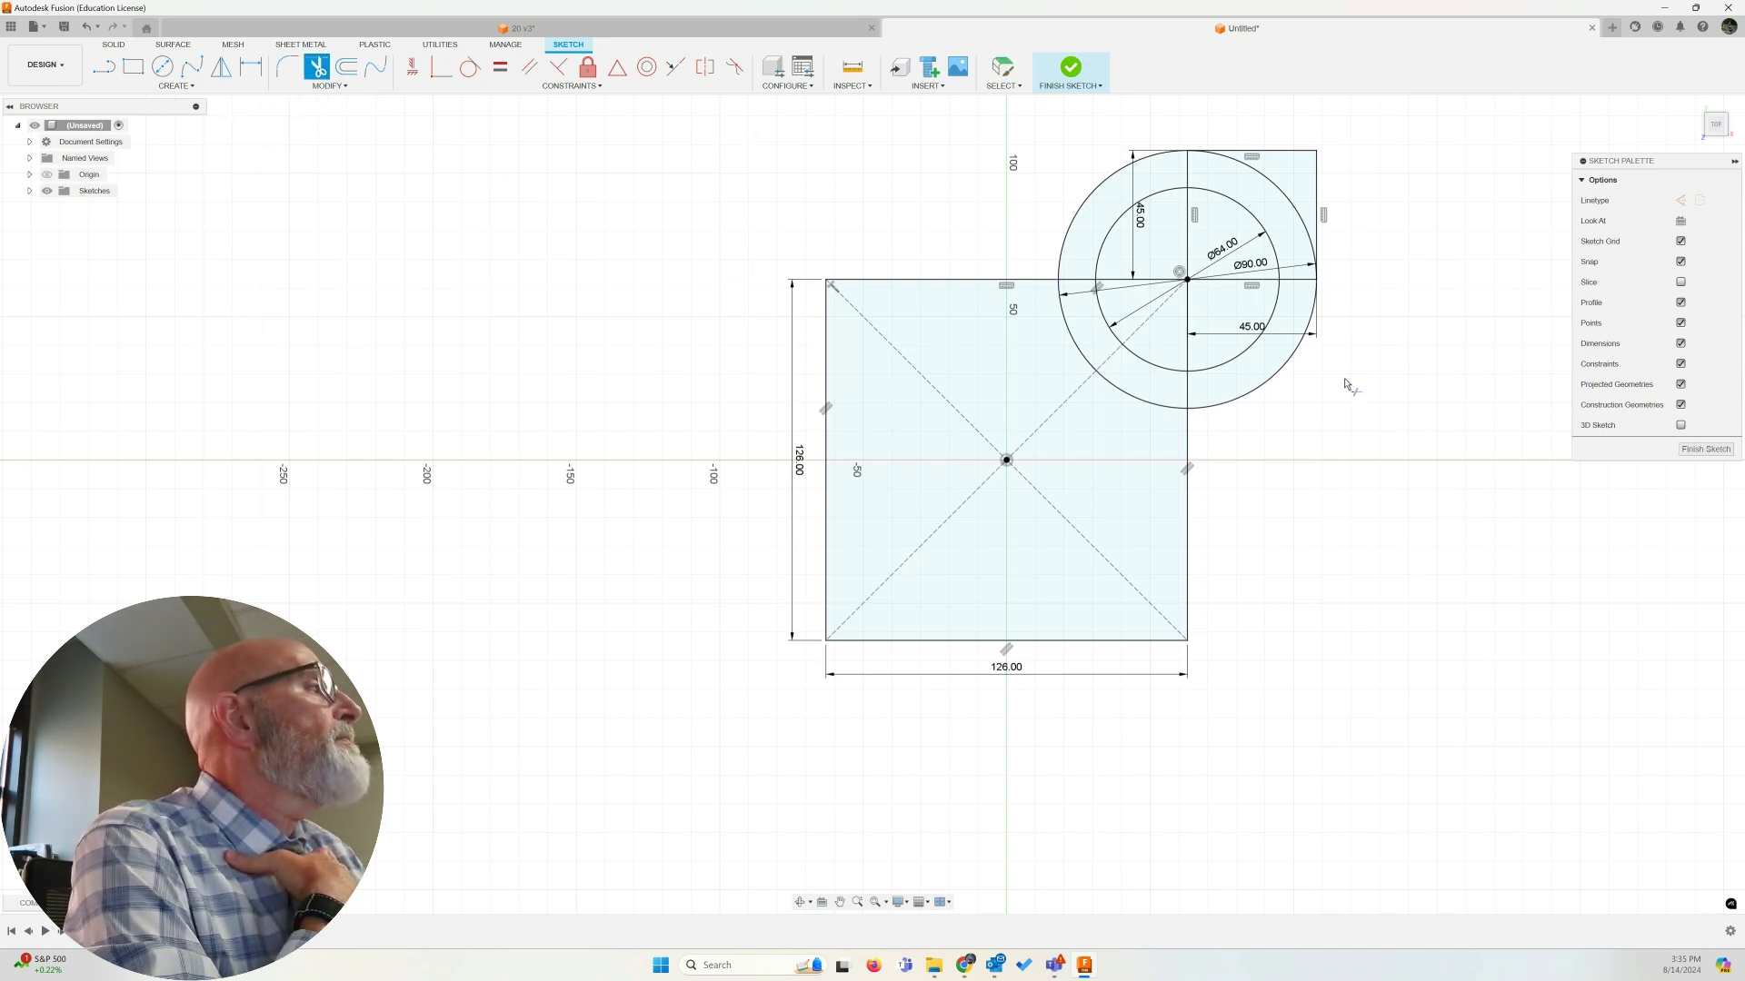
{"action": "left_click", "coordinate": [1310, 231]}
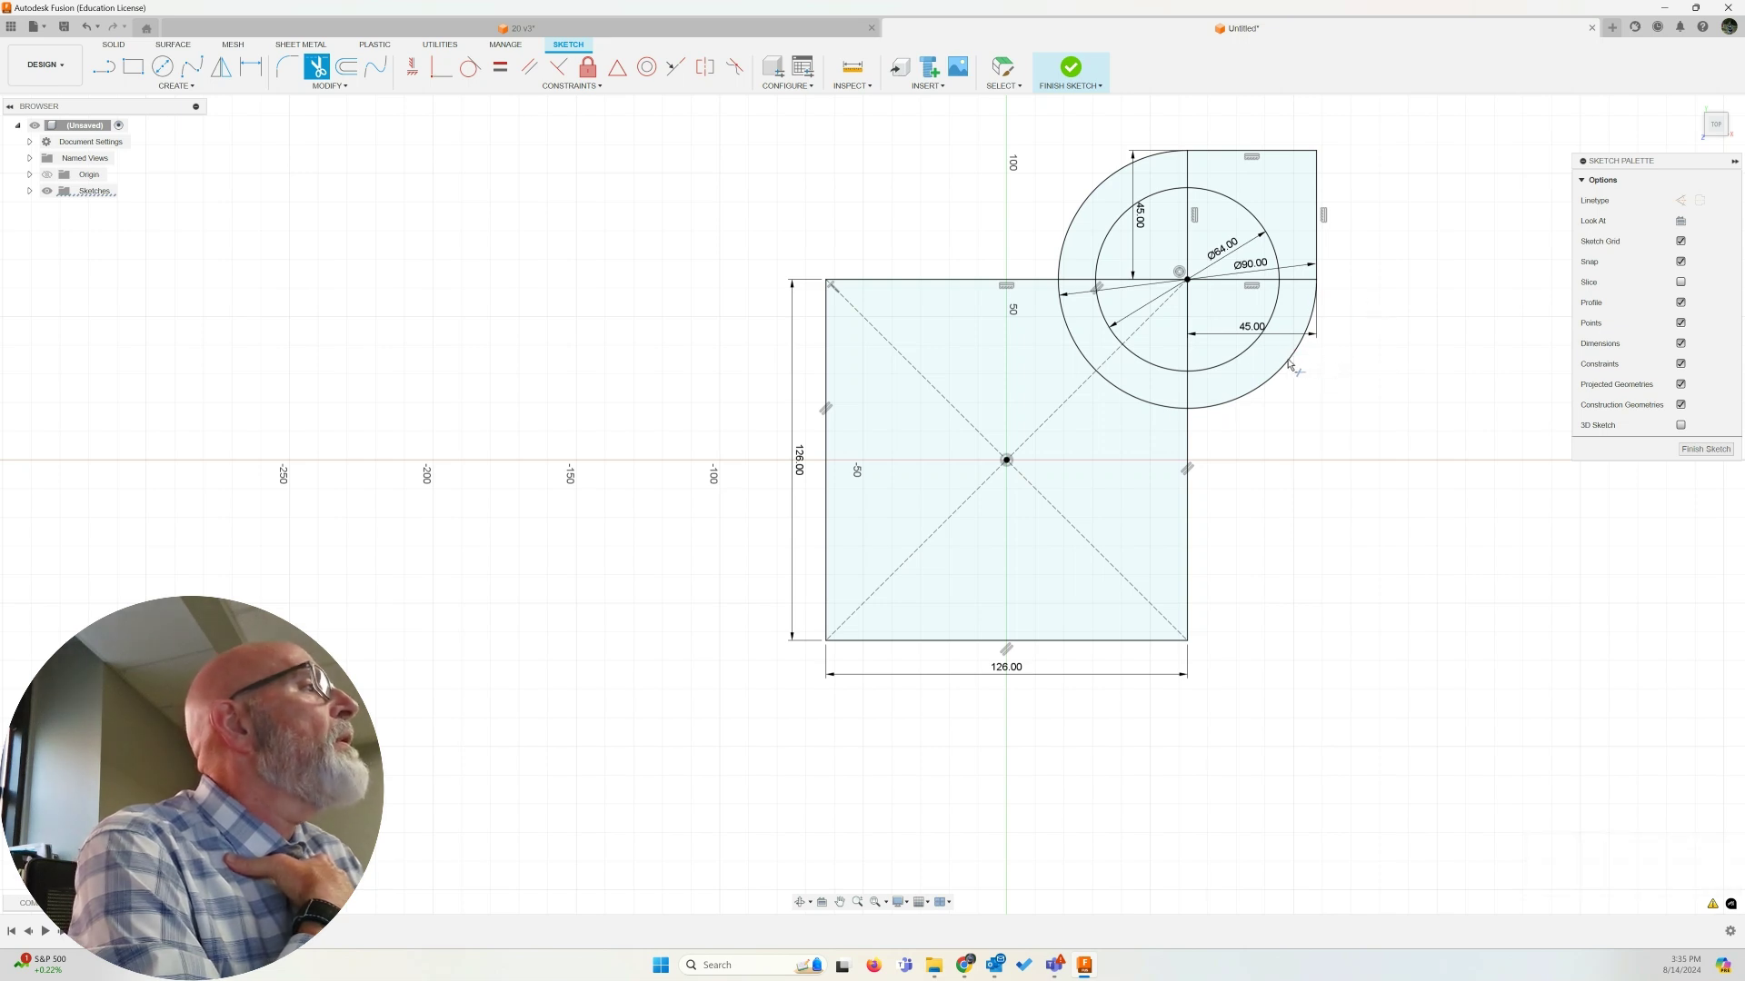
{"action": "left_click", "coordinate": [1255, 219]}
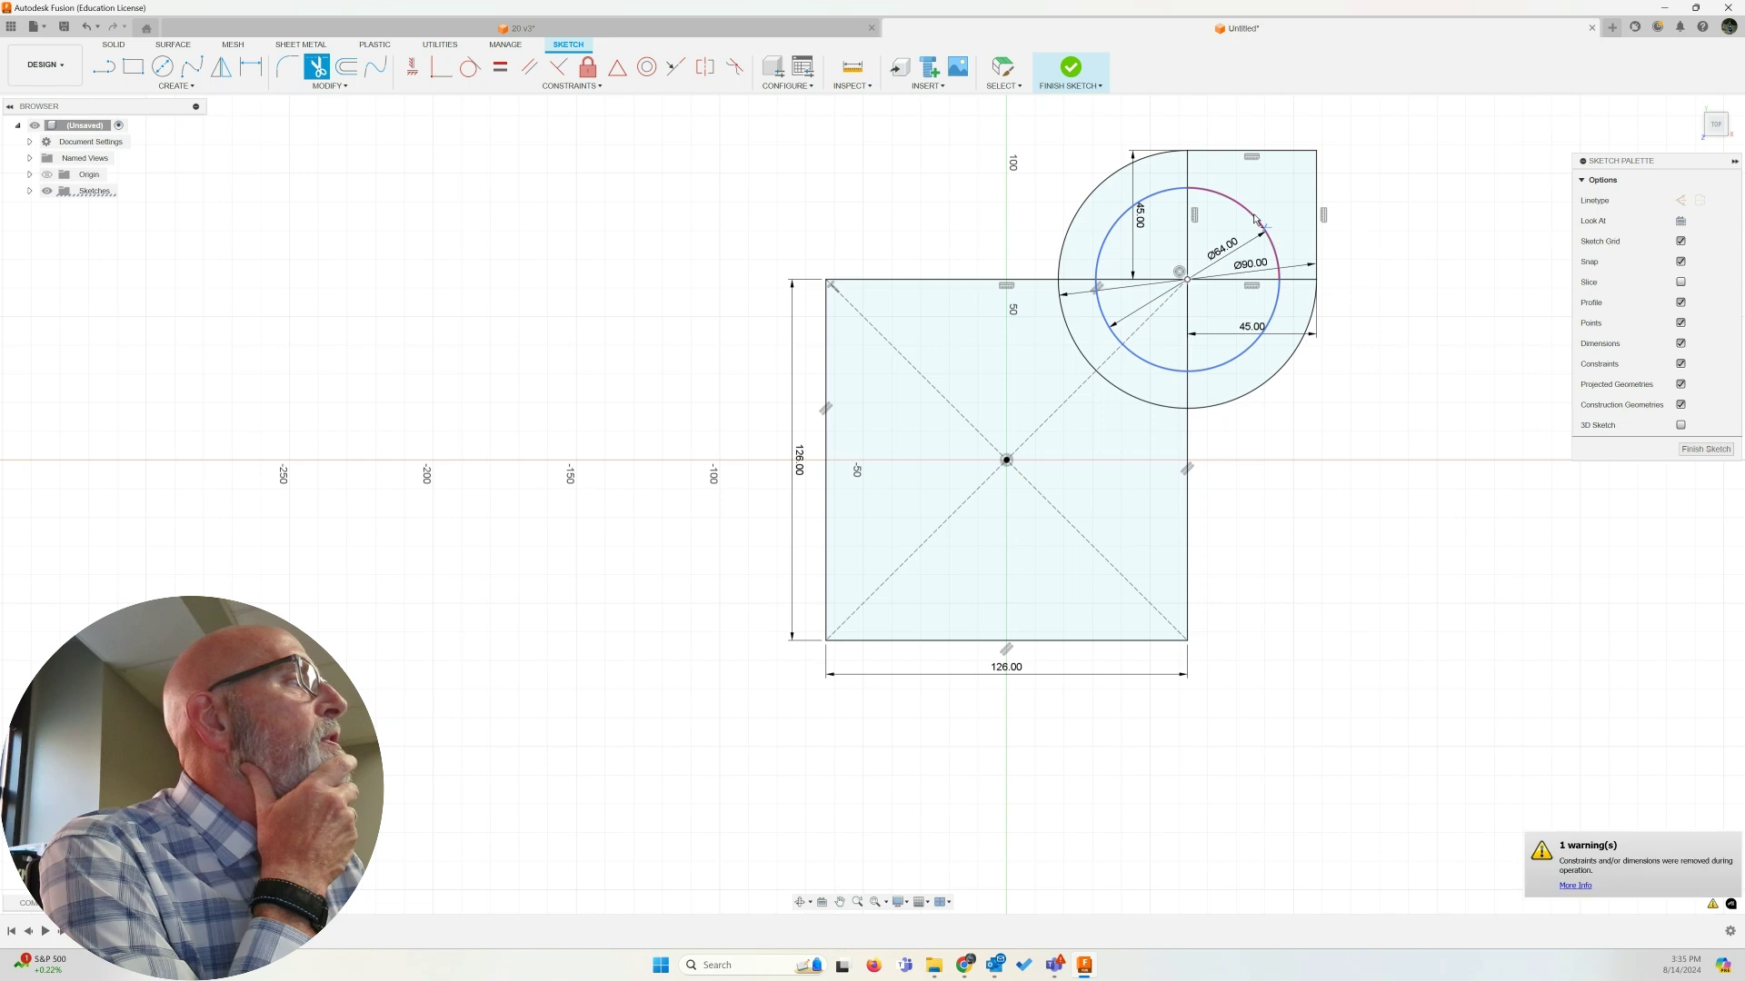
{"action": "left_click", "coordinate": [1159, 204]}
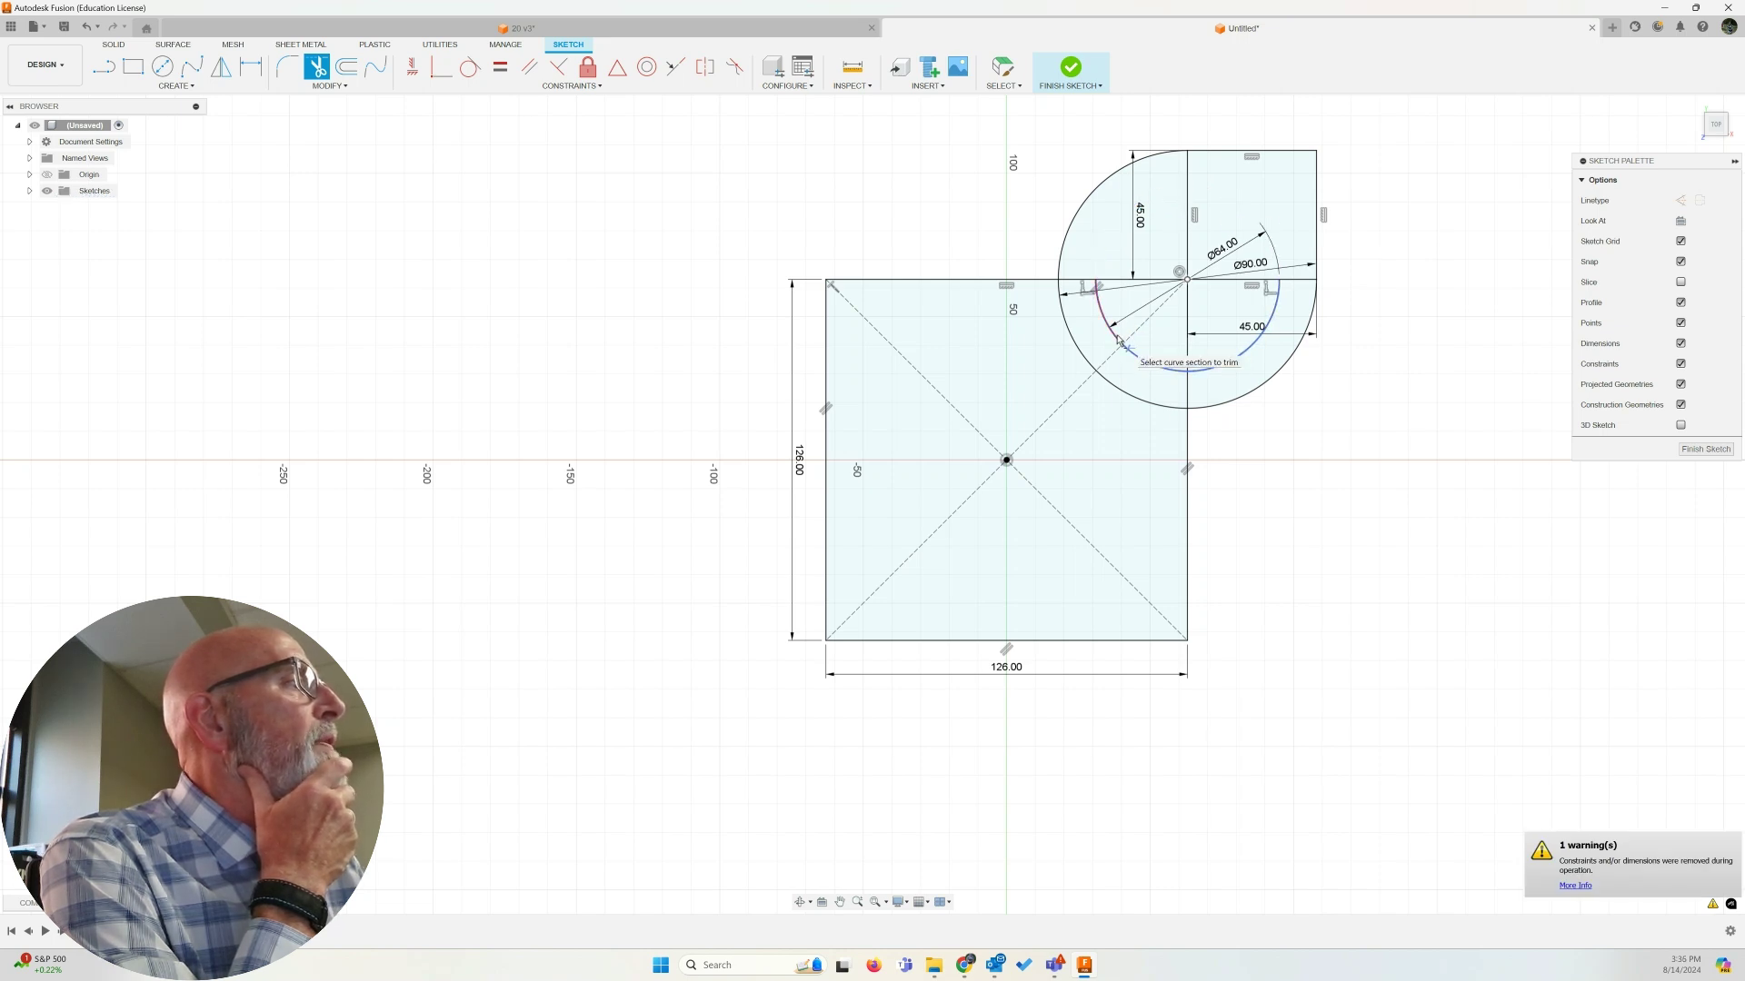
{"action": "left_click", "coordinate": [1120, 342]}
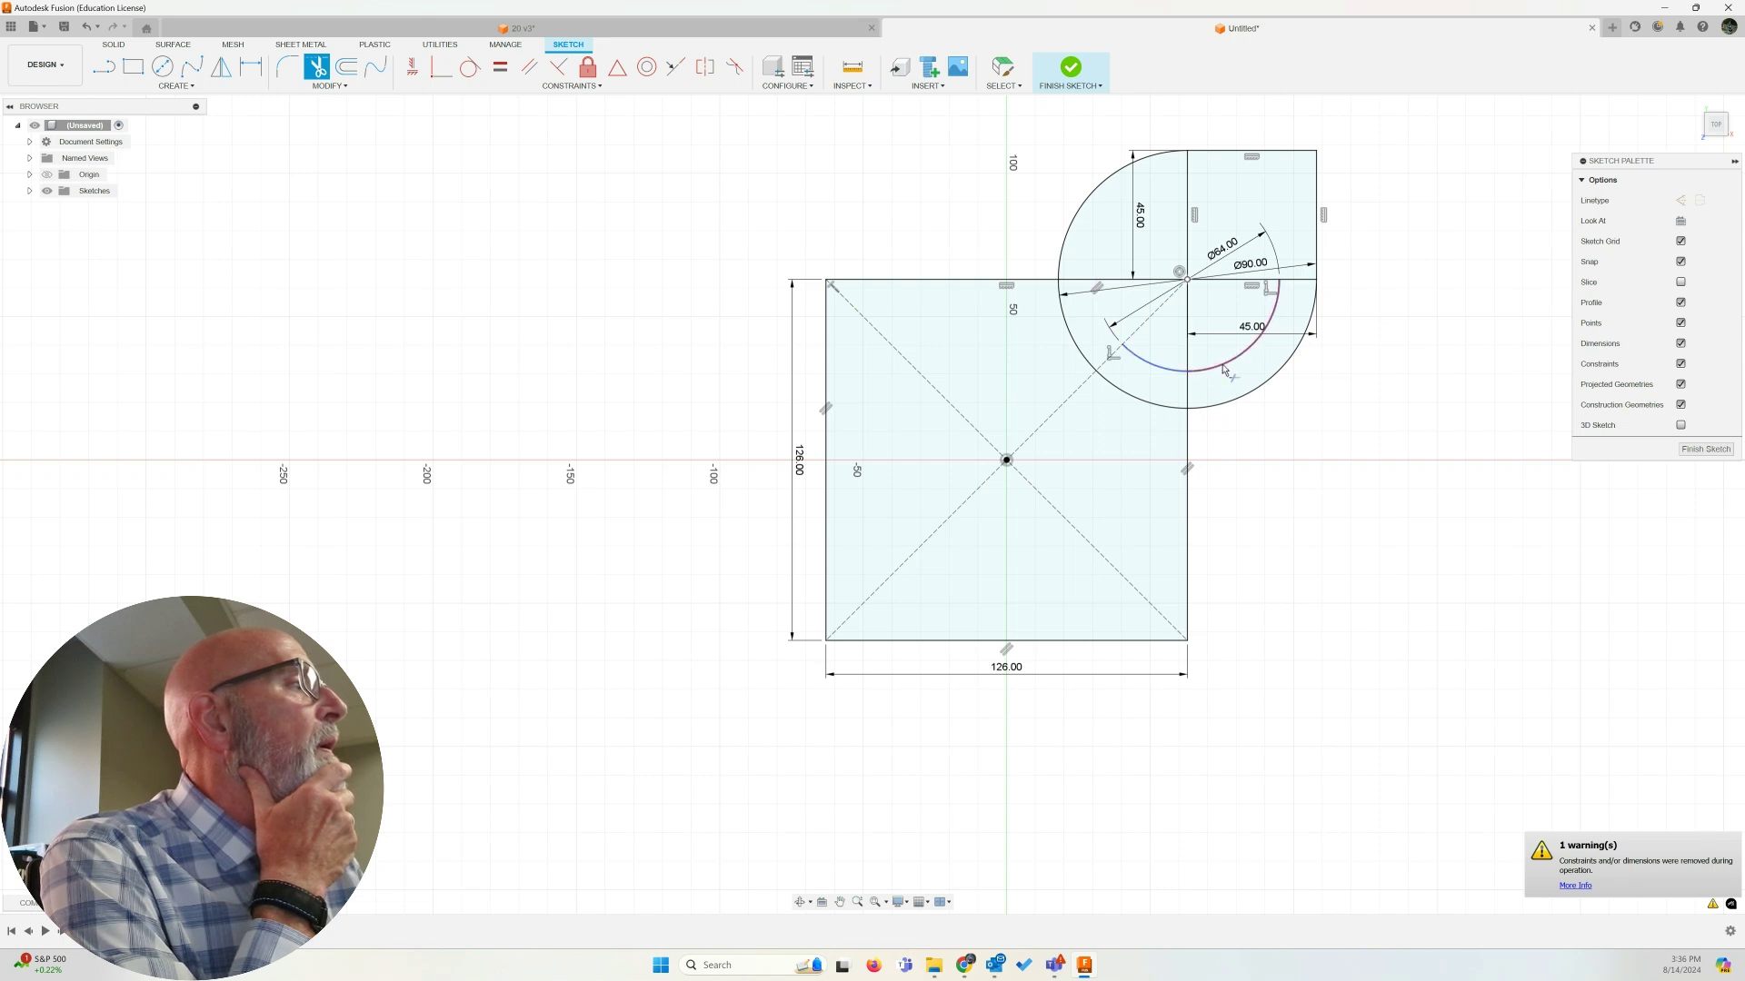
{"action": "left_click", "coordinate": [1224, 370]}
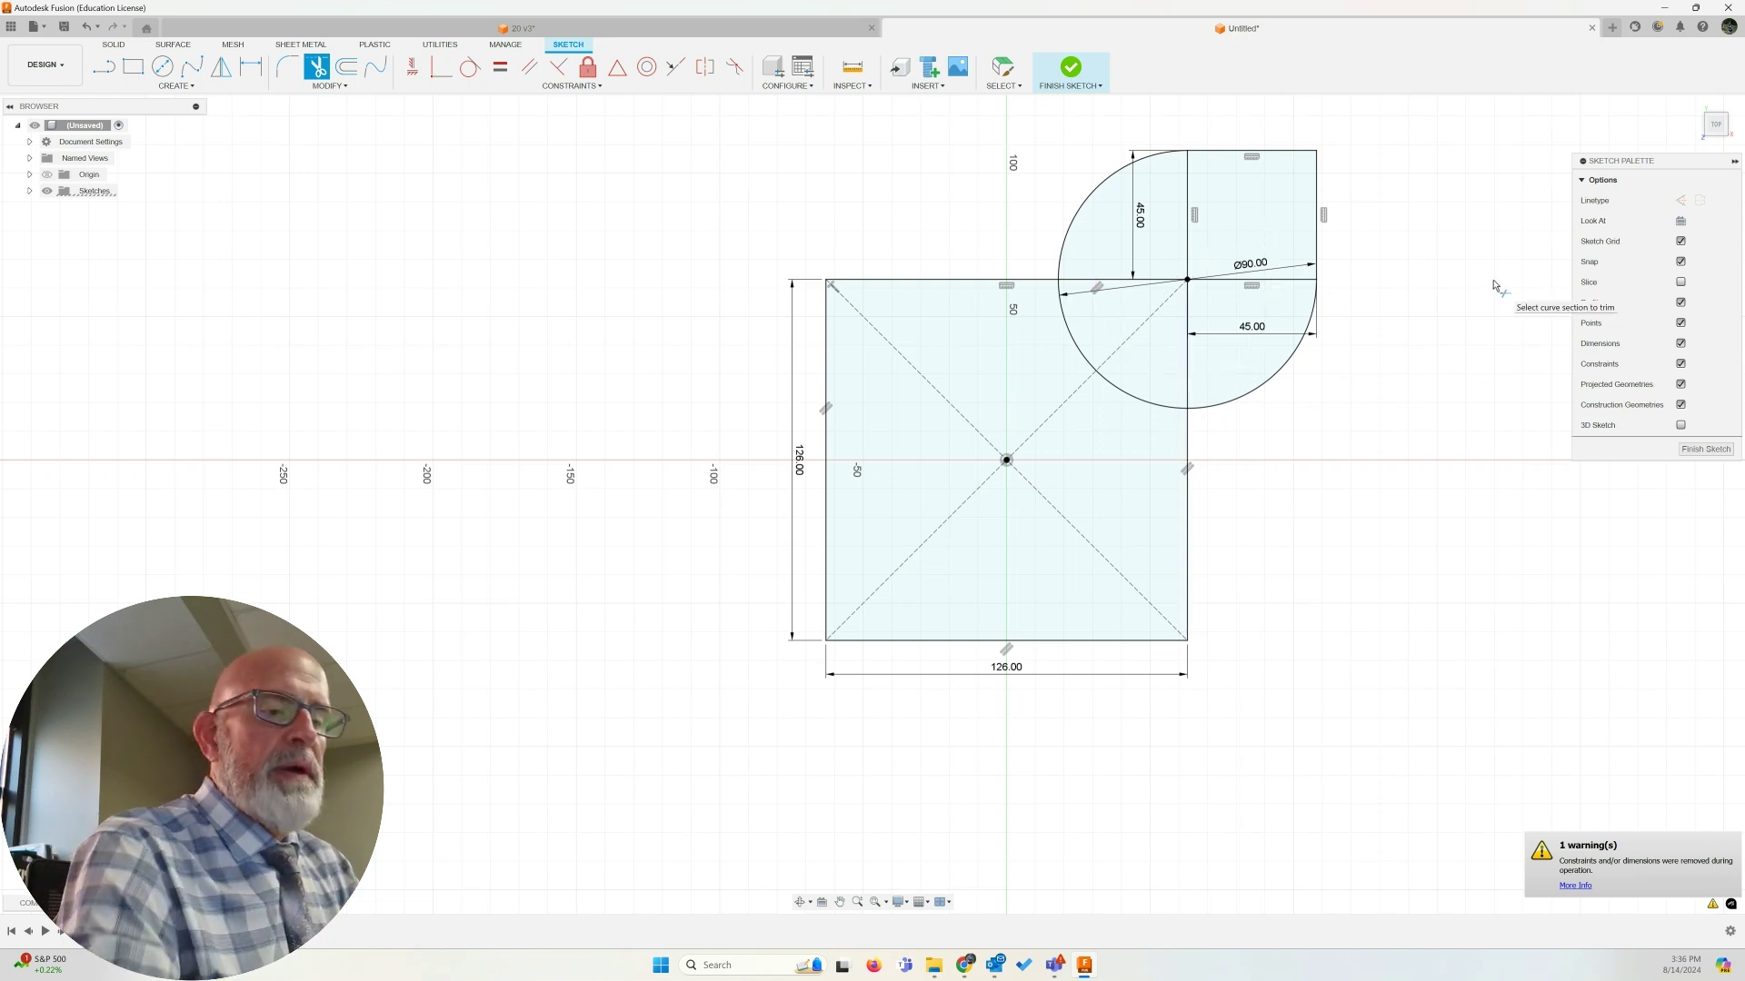
{"action": "key", "text": "Escape"}
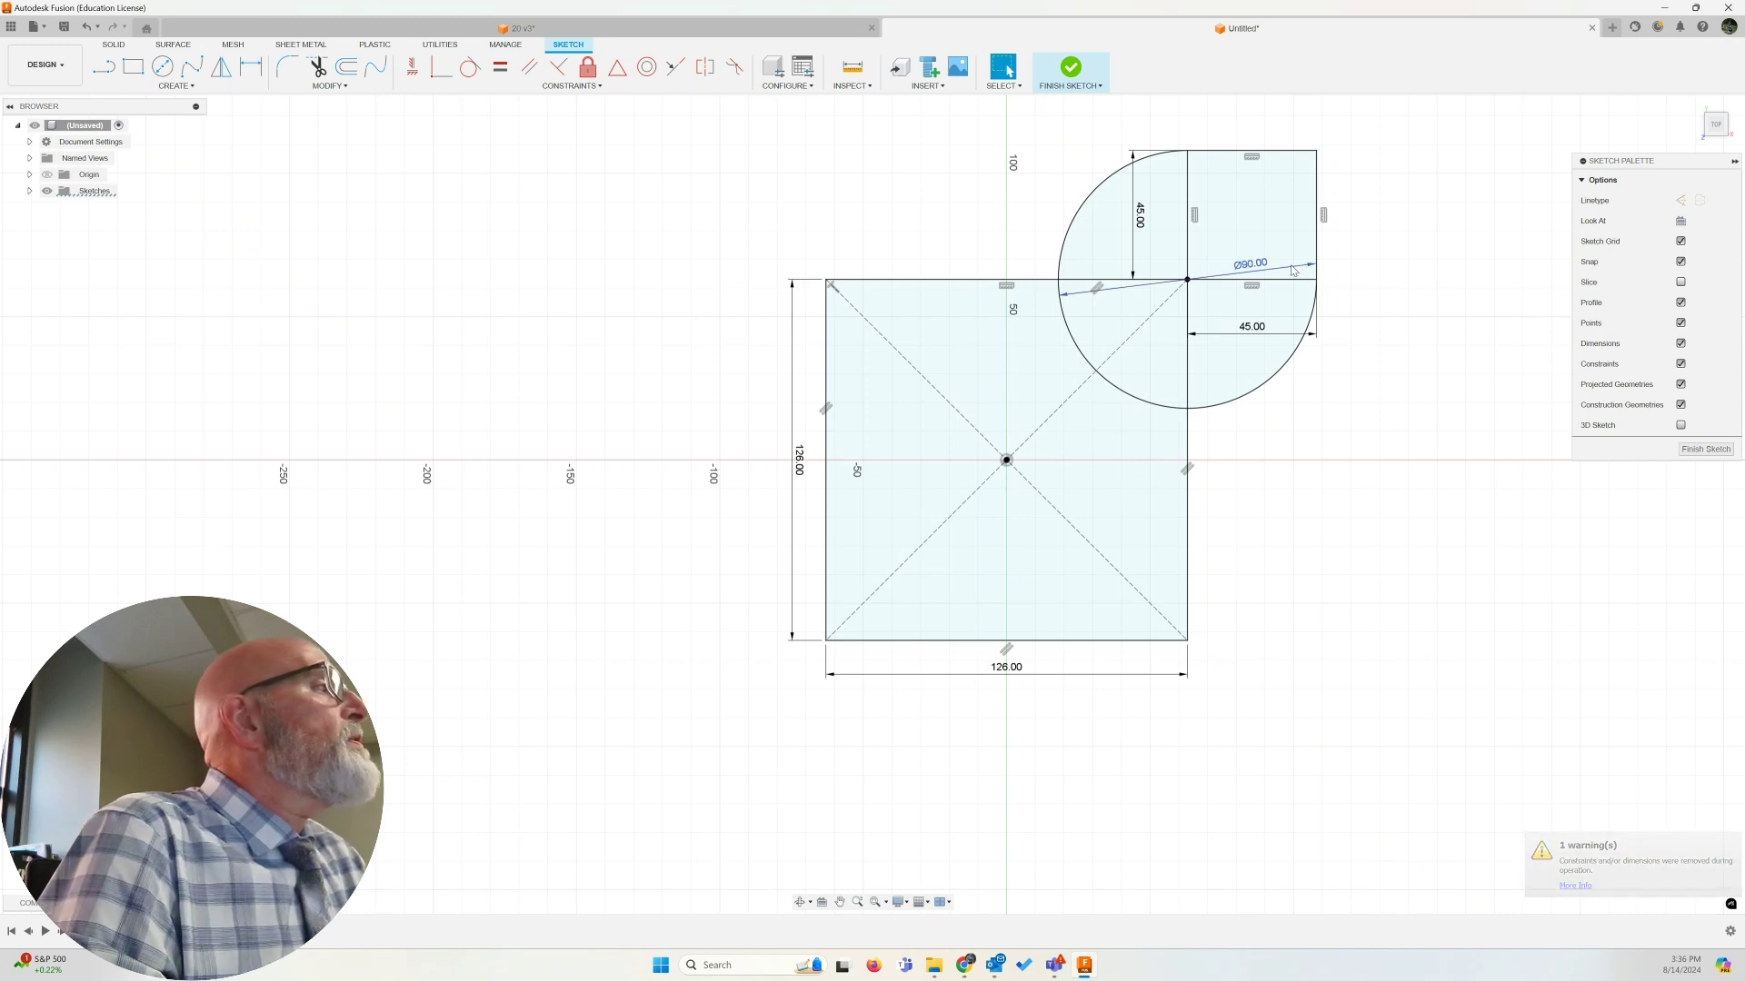
Reposition the 90 mm diameter dimension diagonally across the circle and move both 45 mm dimensions closer to the small square
{"action": "left_click_drag", "start_coordinate": [1294, 269], "coordinate": [1279, 362]}
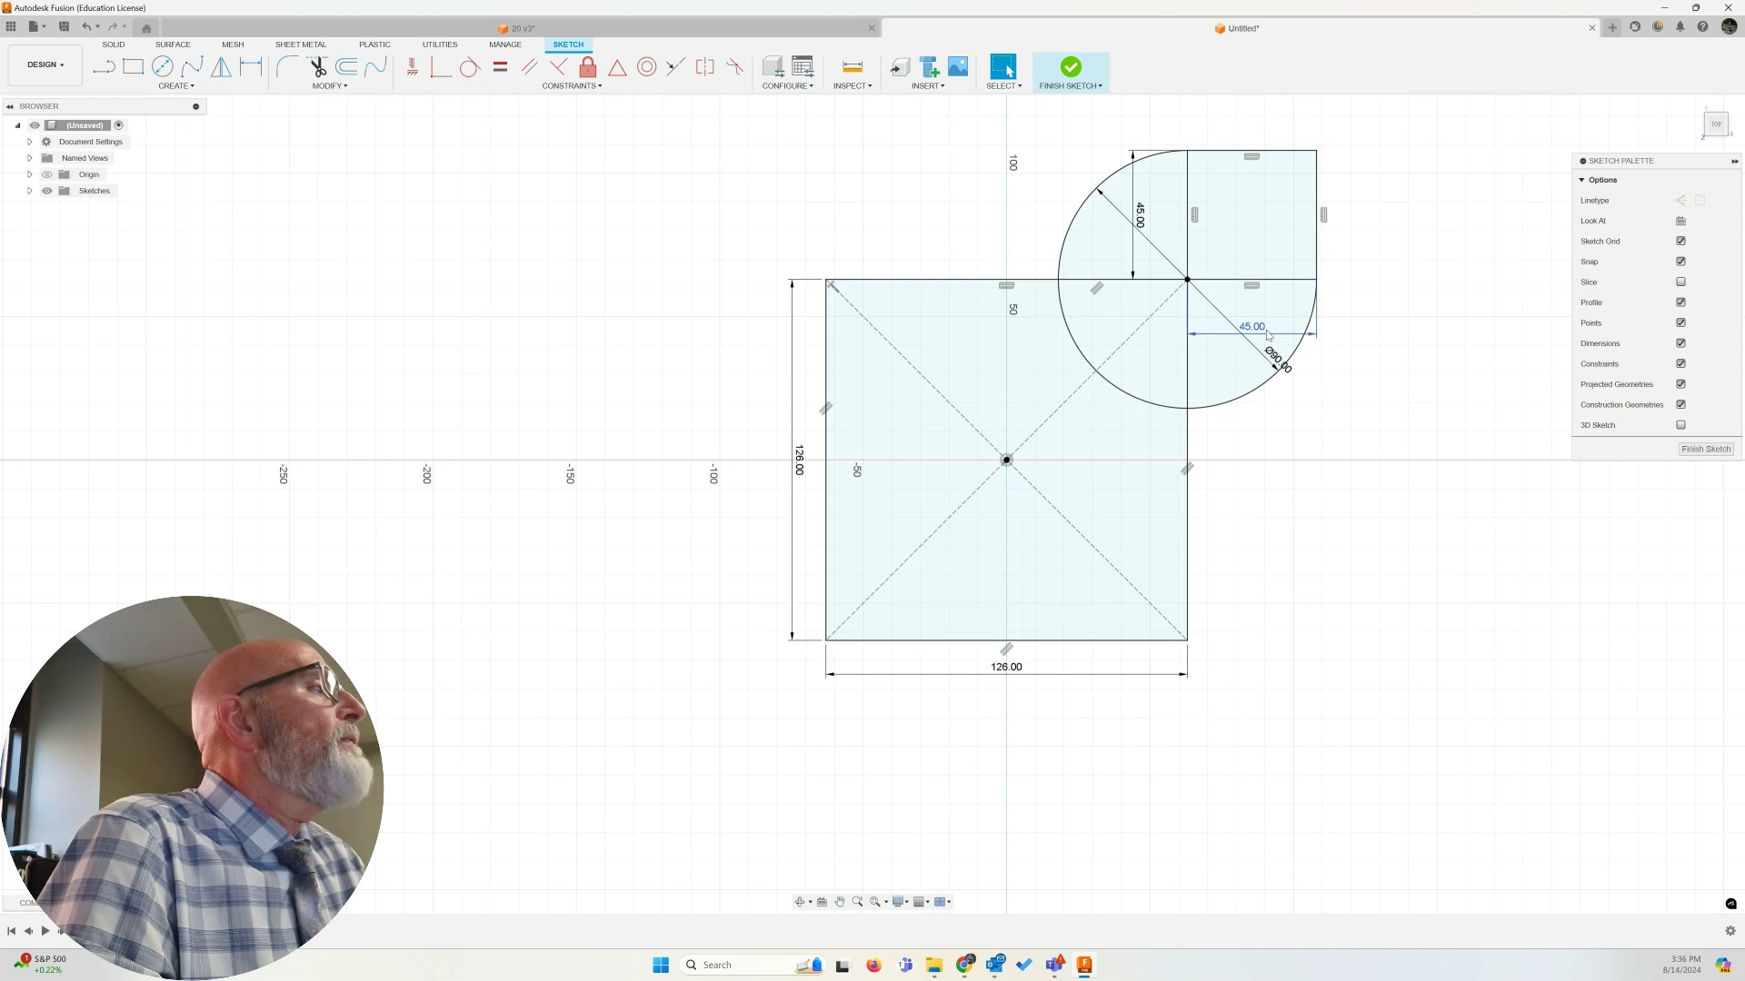
{"action": "left_click_drag", "start_coordinate": [1269, 338], "coordinate": [1270, 303]}
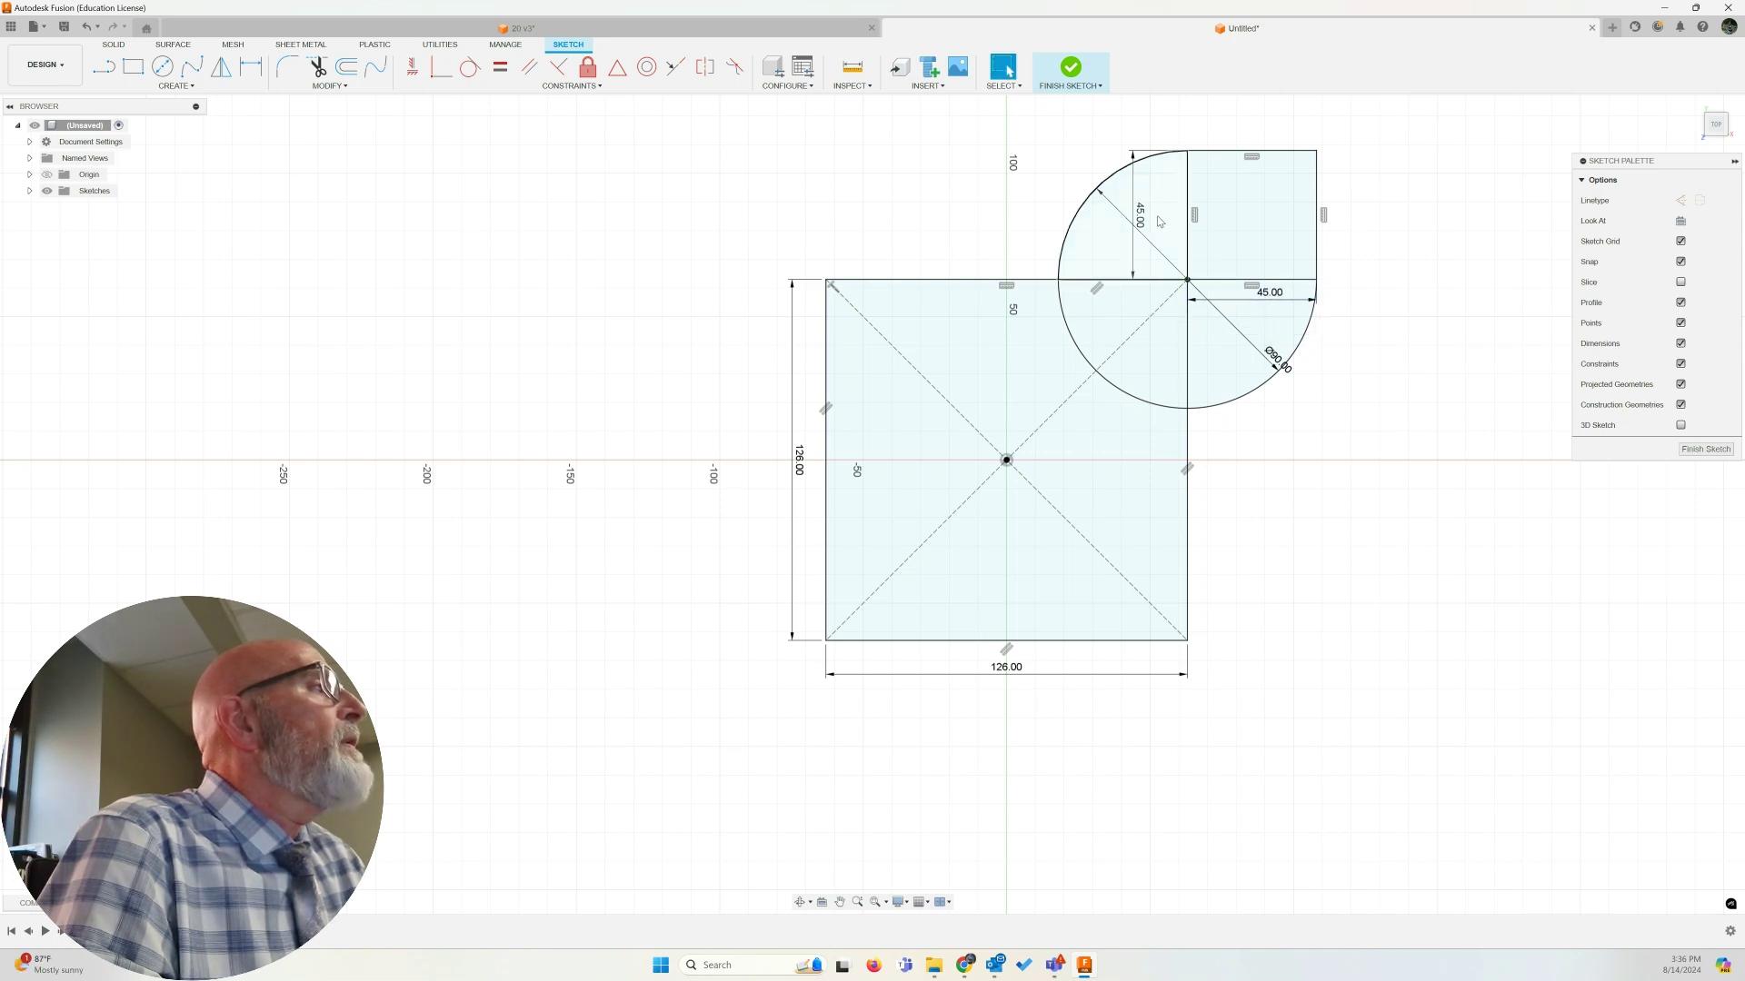
{"action": "left_click_drag", "start_coordinate": [1135, 202], "coordinate": [1167, 176]}
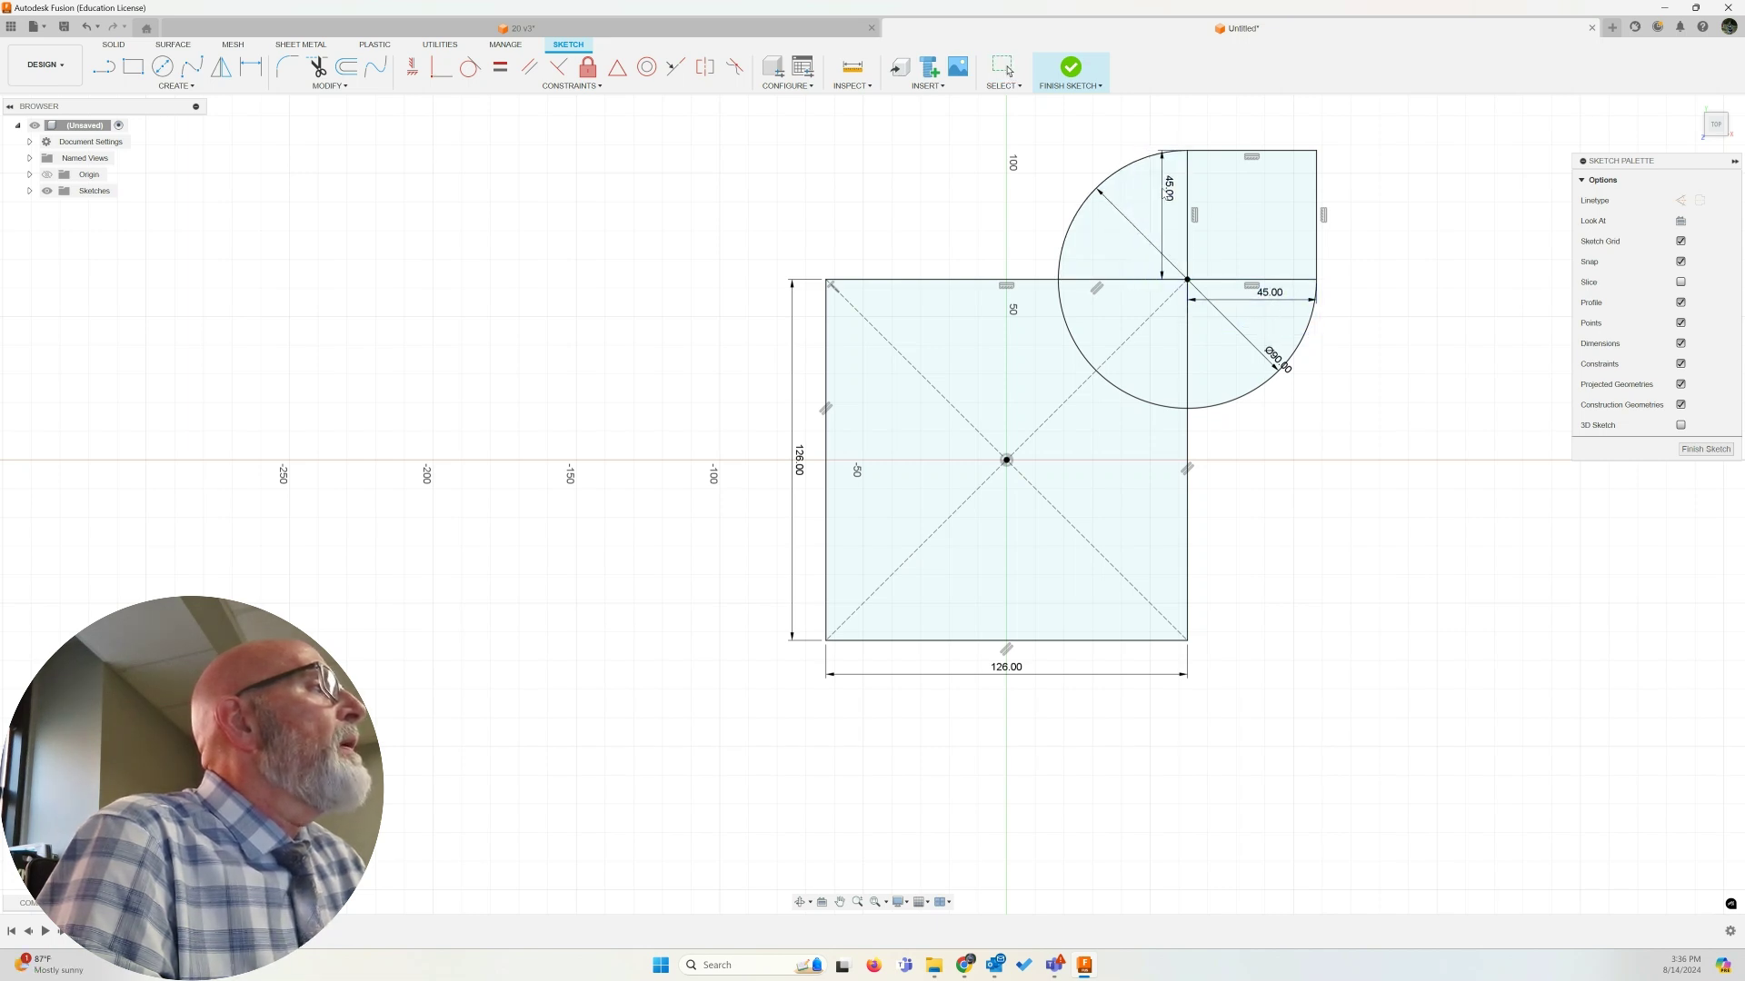
Remove the small square's inner edges and the large square's edges inside the lobe, leaving only the teardrop outline there
{"action": "left_click", "coordinate": [1270, 212]}
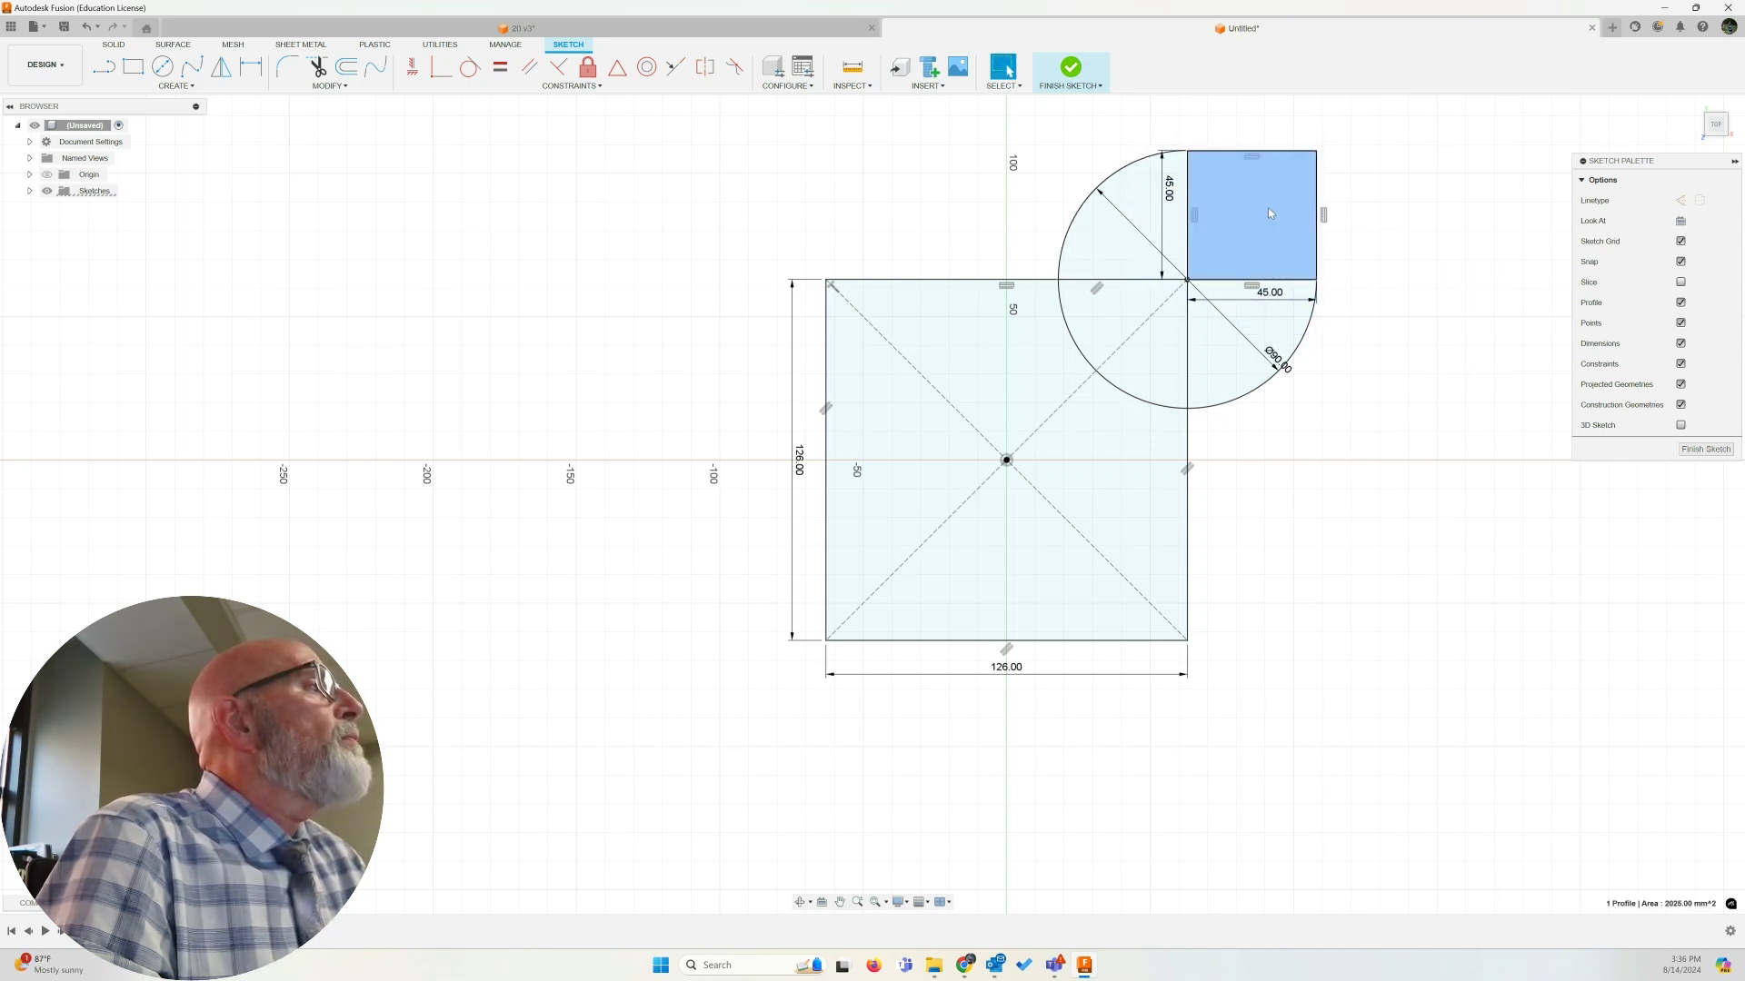
{"action": "left_click", "coordinate": [1226, 279]}
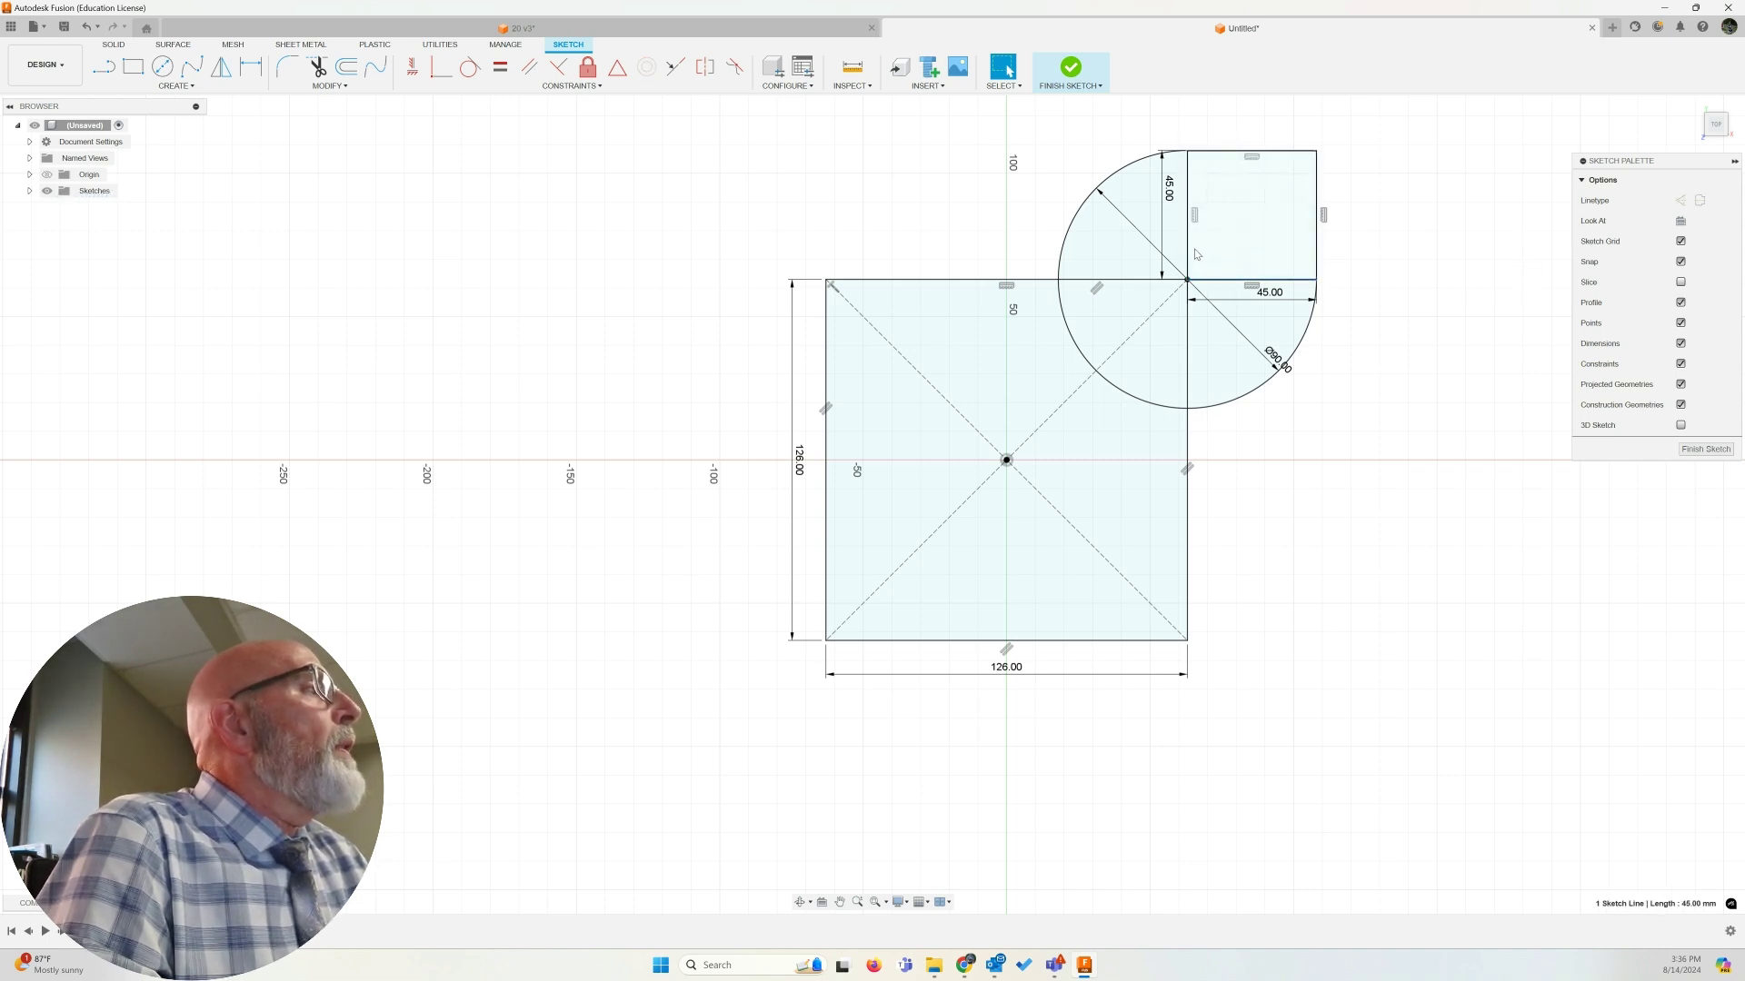
{"action": "left_click", "coordinate": [317, 67]}
{"action": "left_click", "coordinate": [1187, 218]}
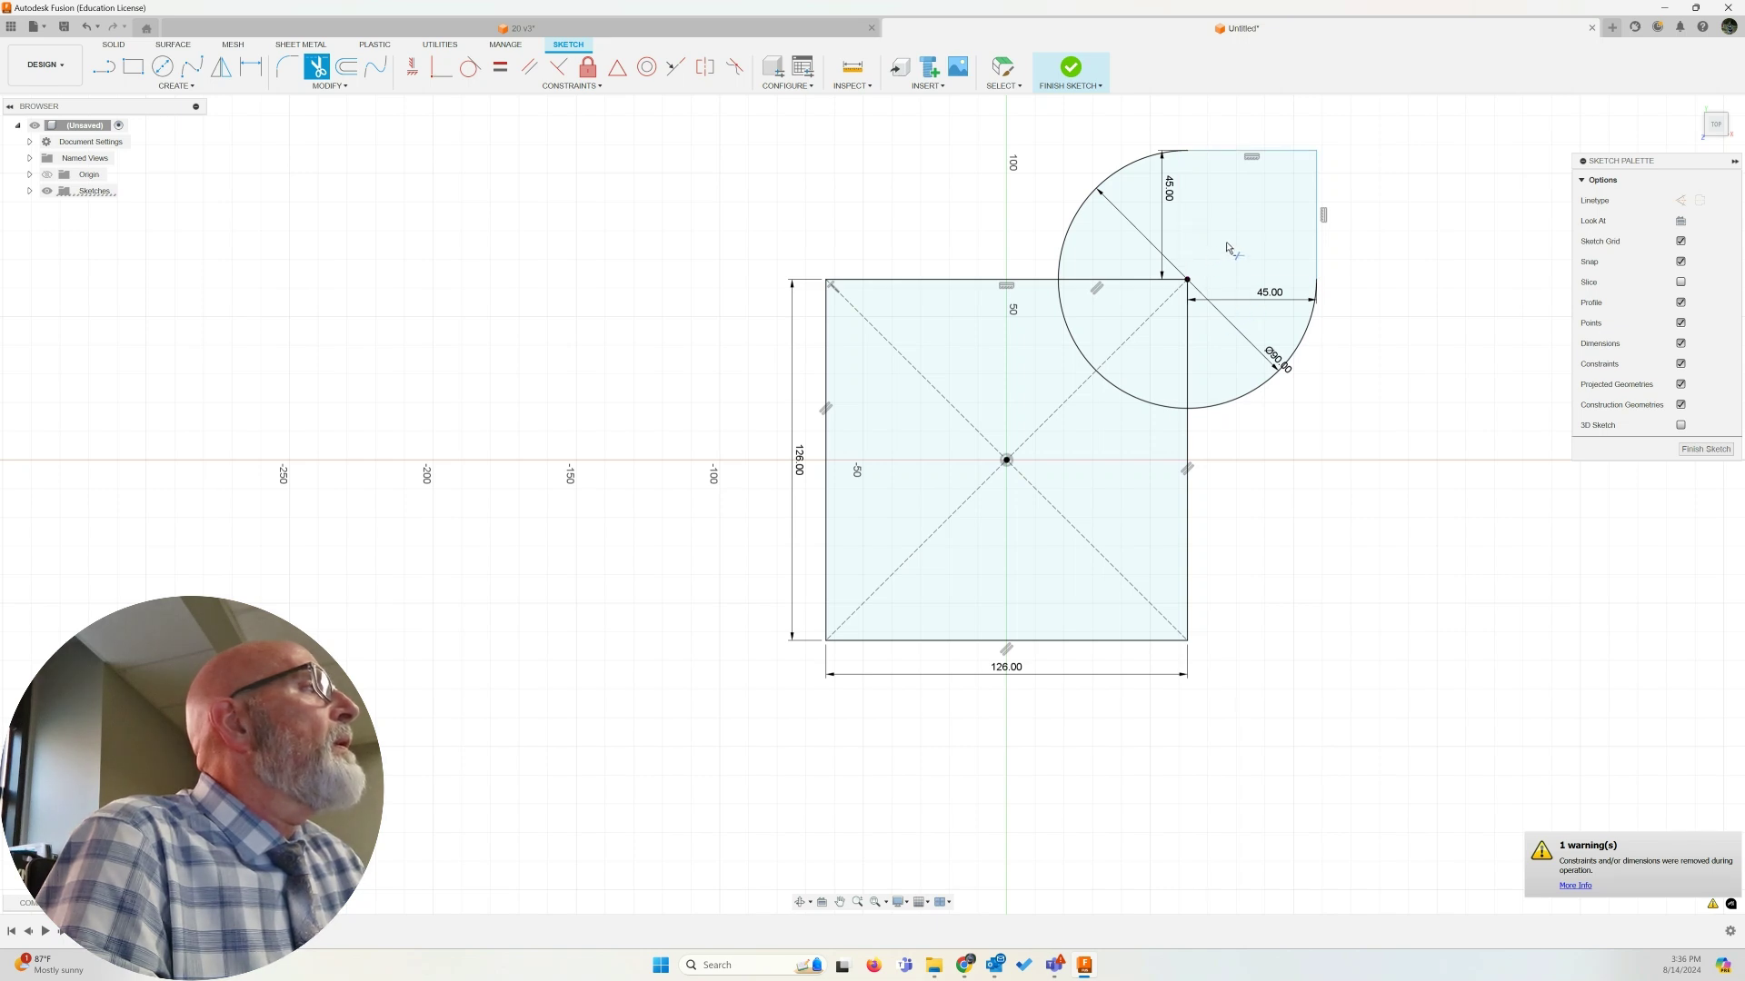
{"action": "left_click", "coordinate": [1188, 371]}
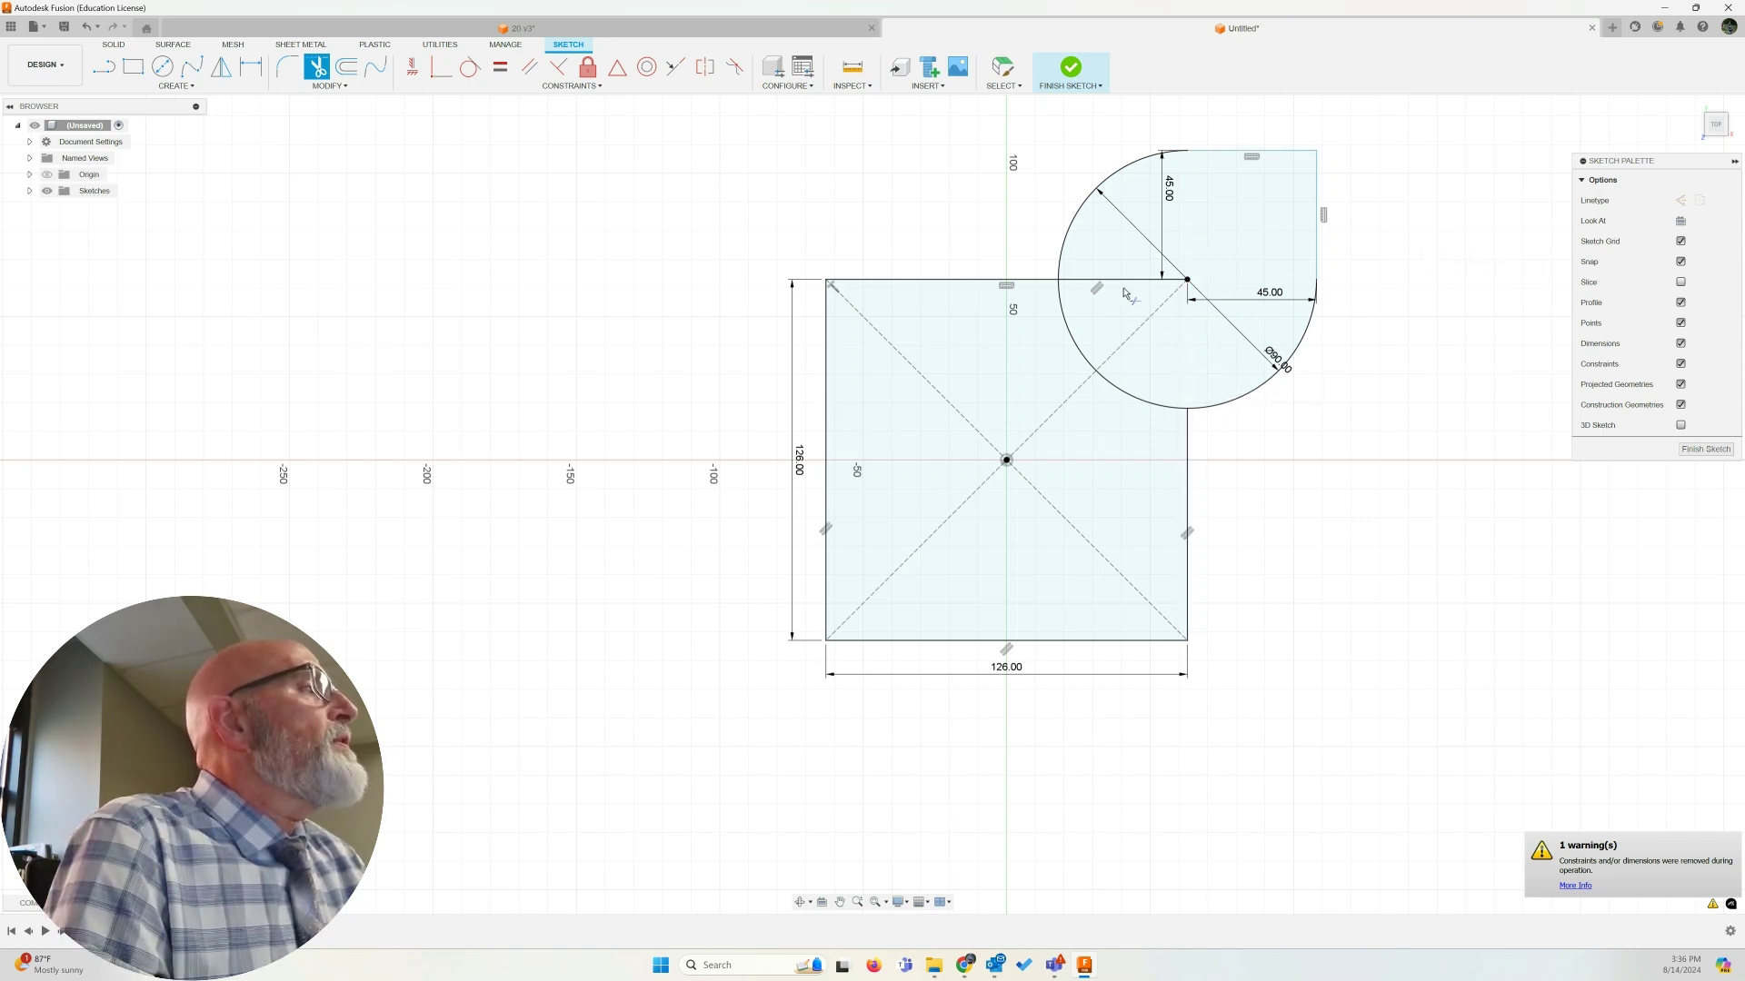
{"action": "left_click", "coordinate": [1127, 286]}
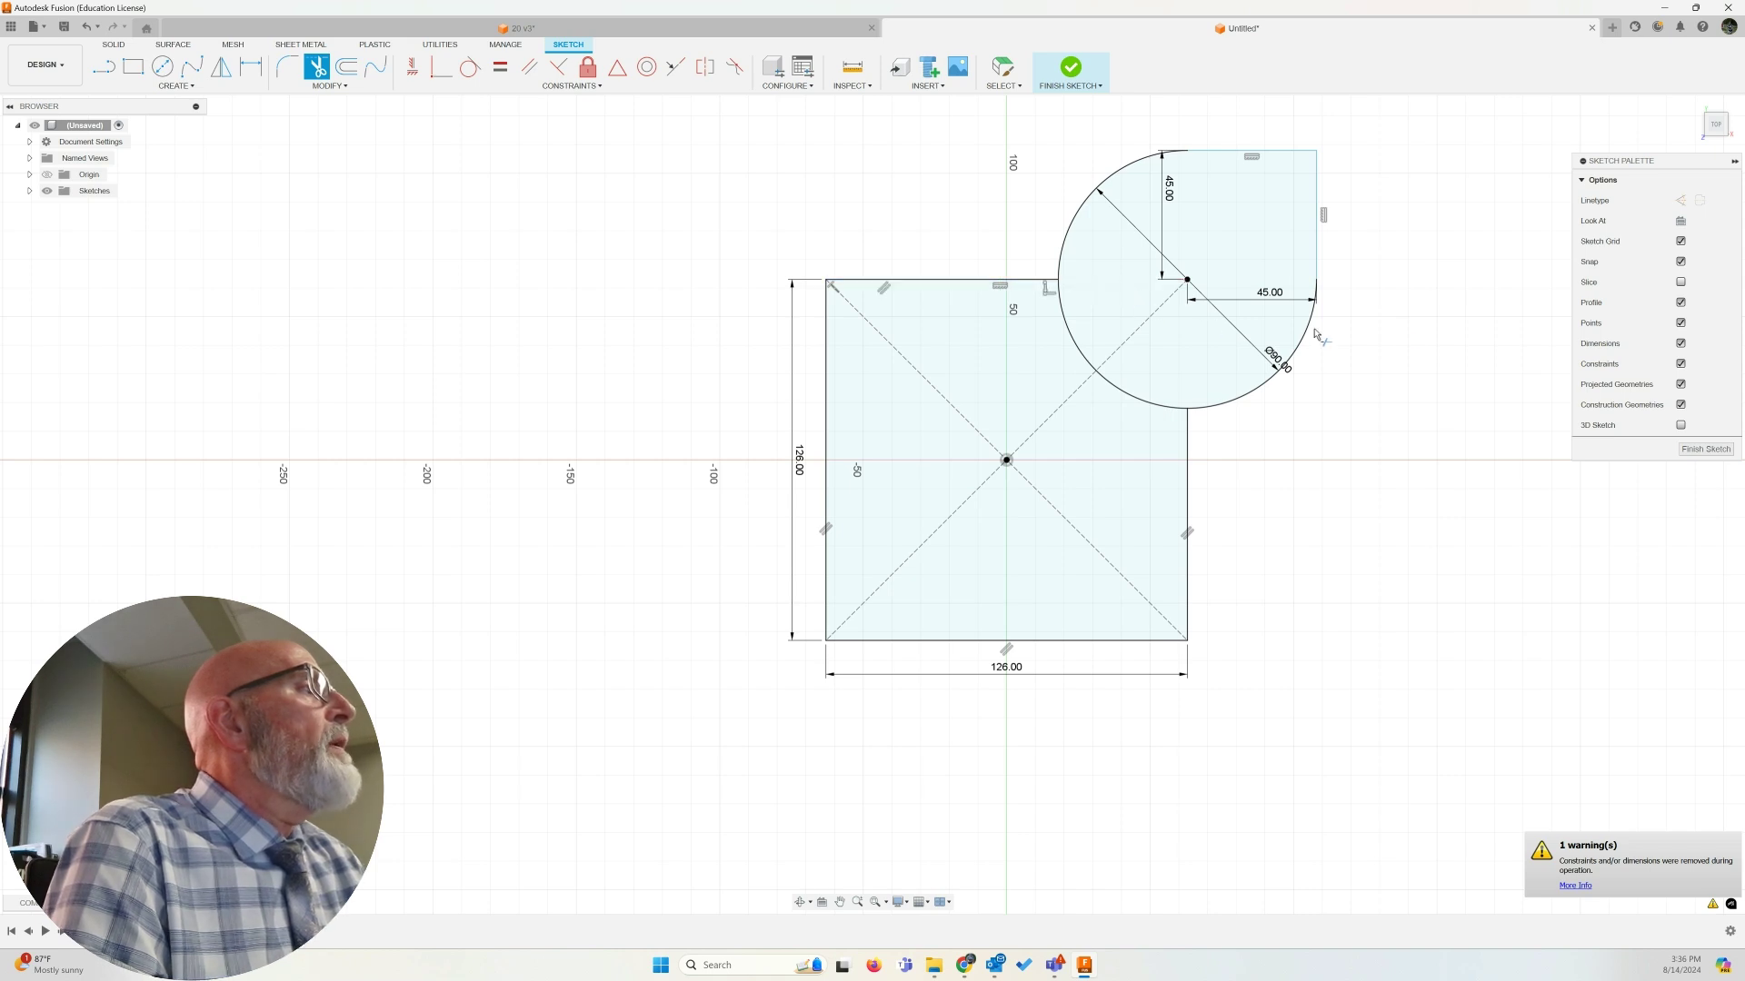
{"action": "key", "text": "Escape"}
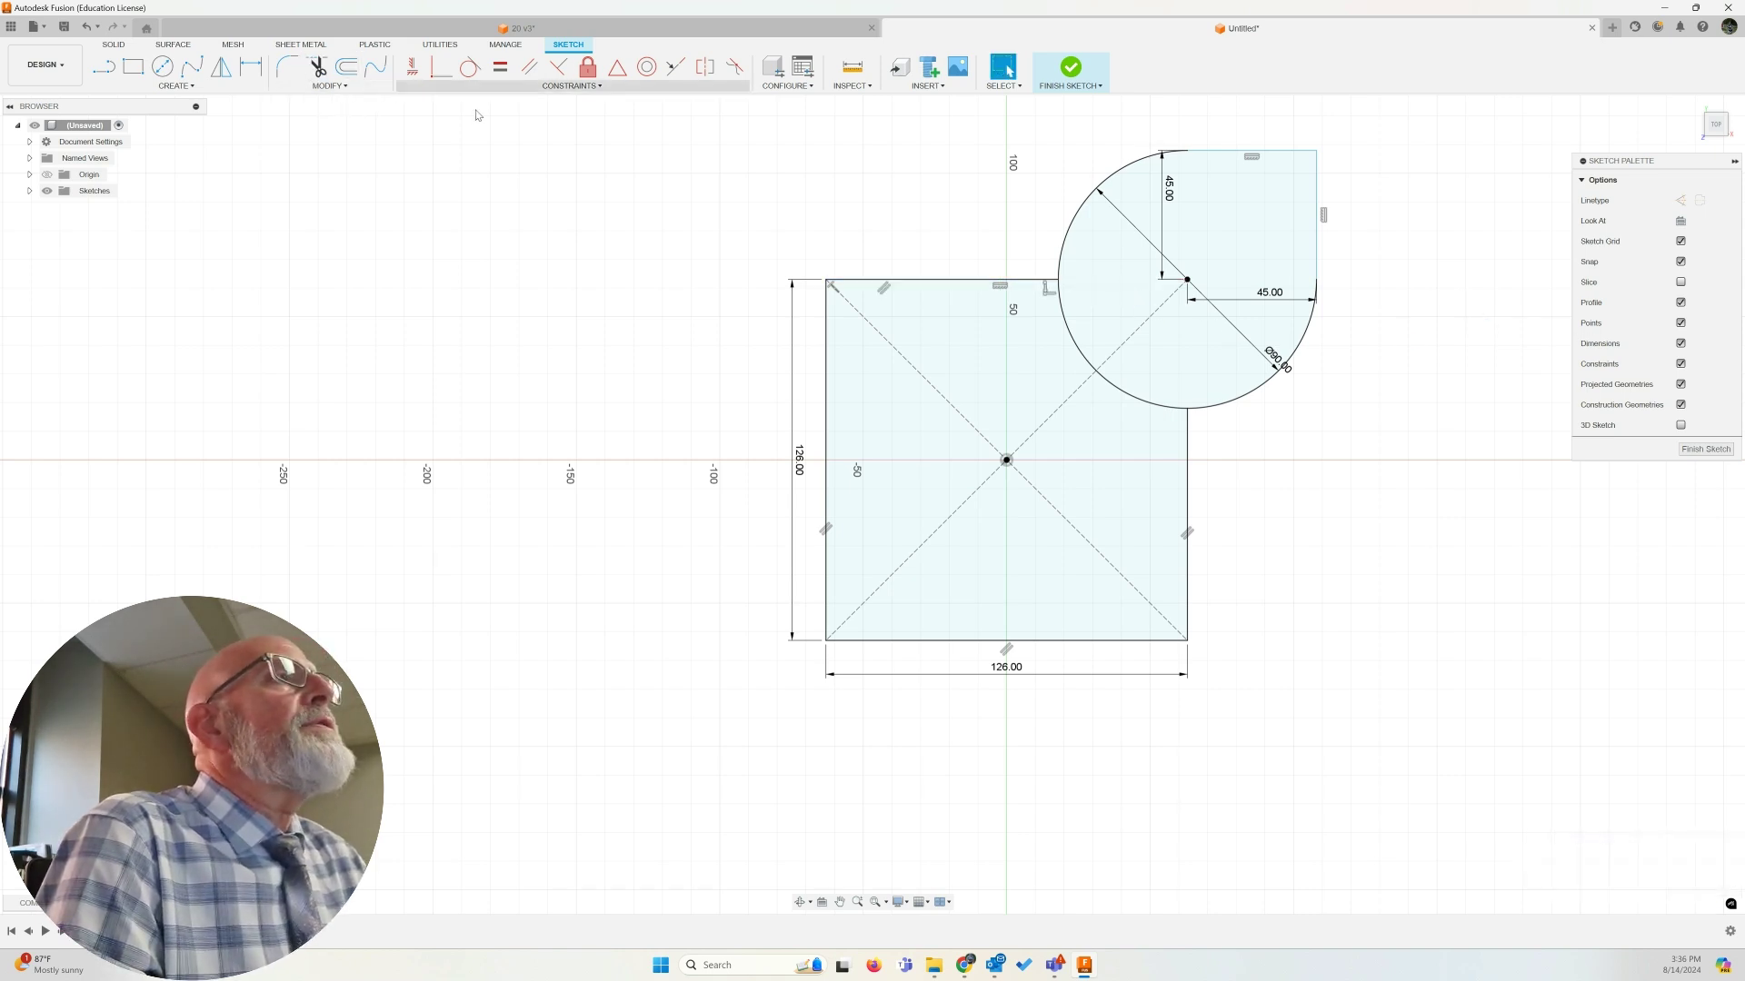
Check the part drawing in Chrome, return to Fusion, and offset the teardrop lobe's outline 13 mm inward
{"action": "left_click", "coordinate": [1125, 275]}
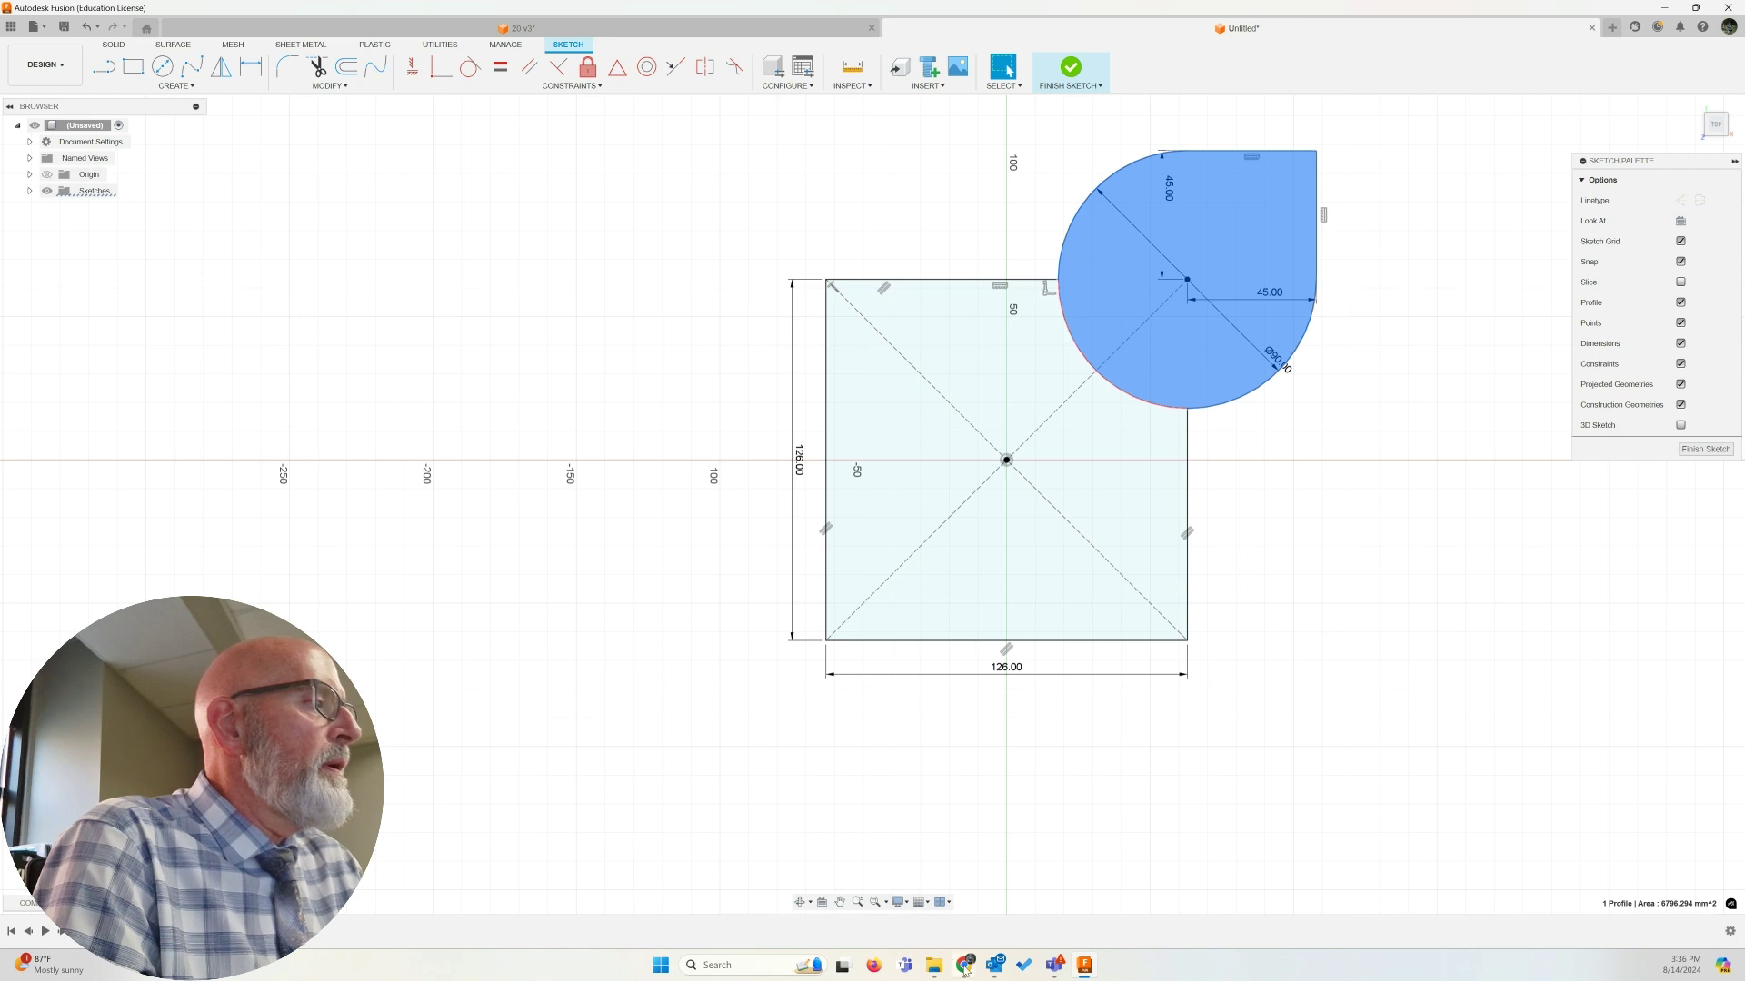
{"action": "mouse_move", "coordinate": [965, 970]}
{"action": "left_click", "coordinate": [1025, 901]}
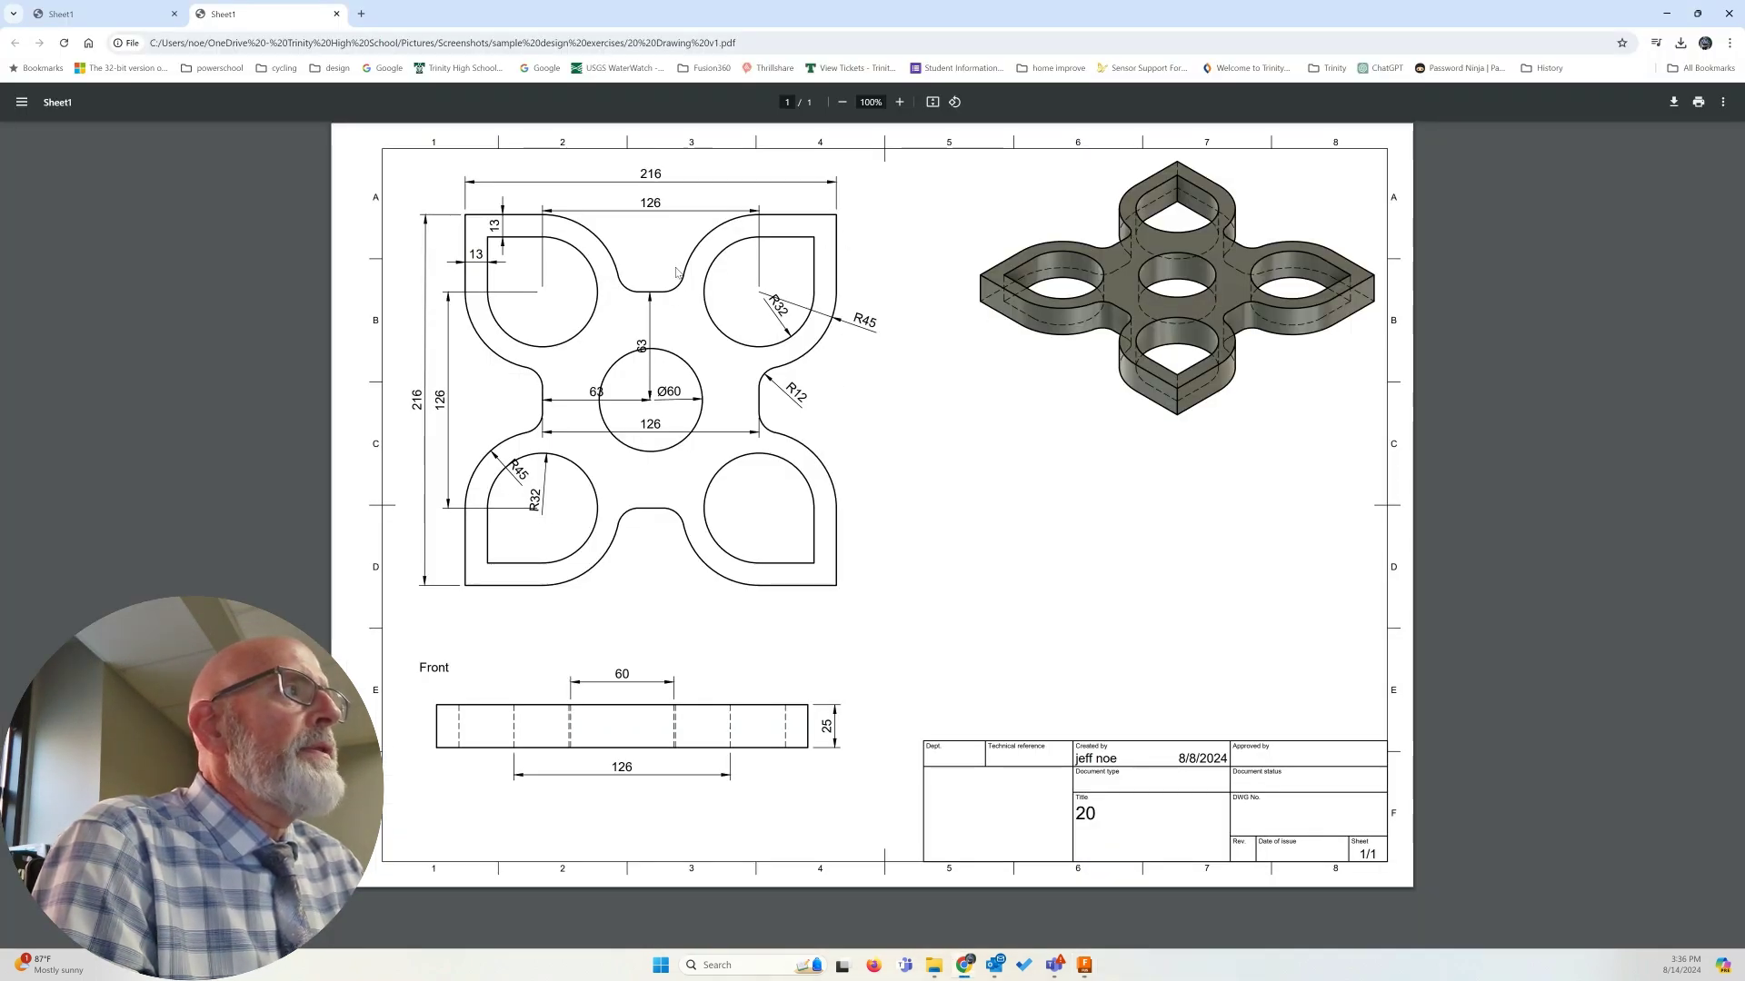
{"action": "left_click", "coordinate": [1081, 961]}
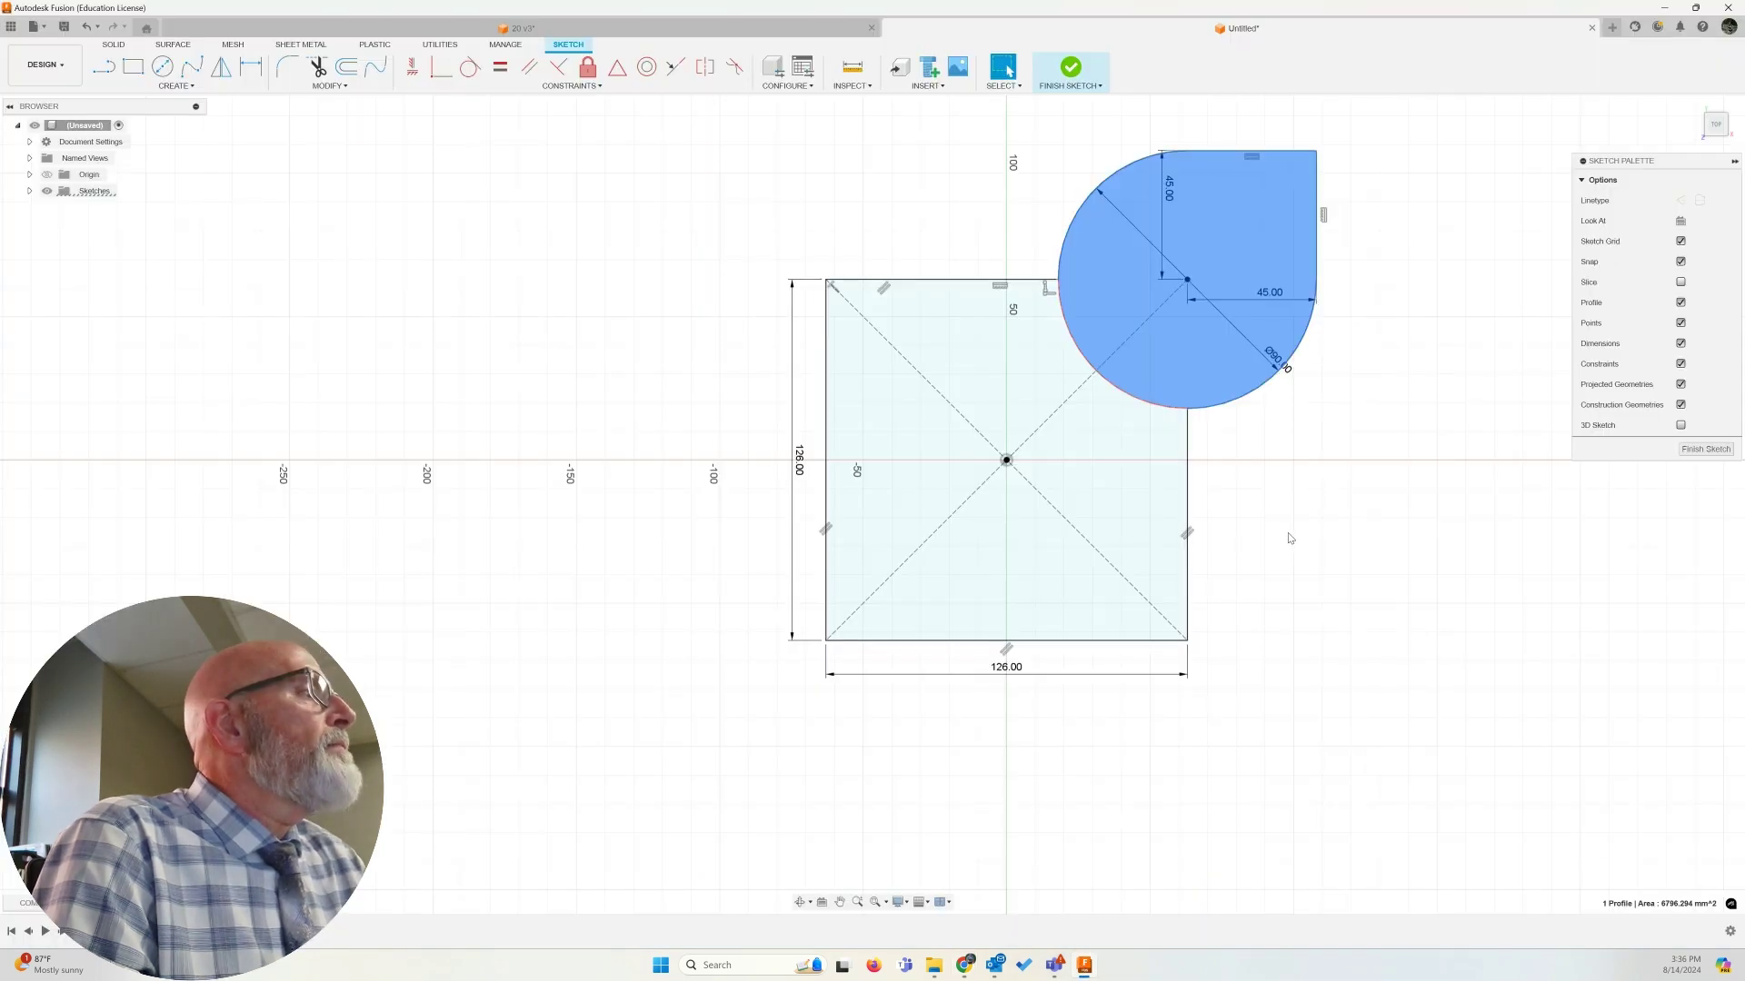
{"action": "left_click", "coordinate": [1285, 489]}
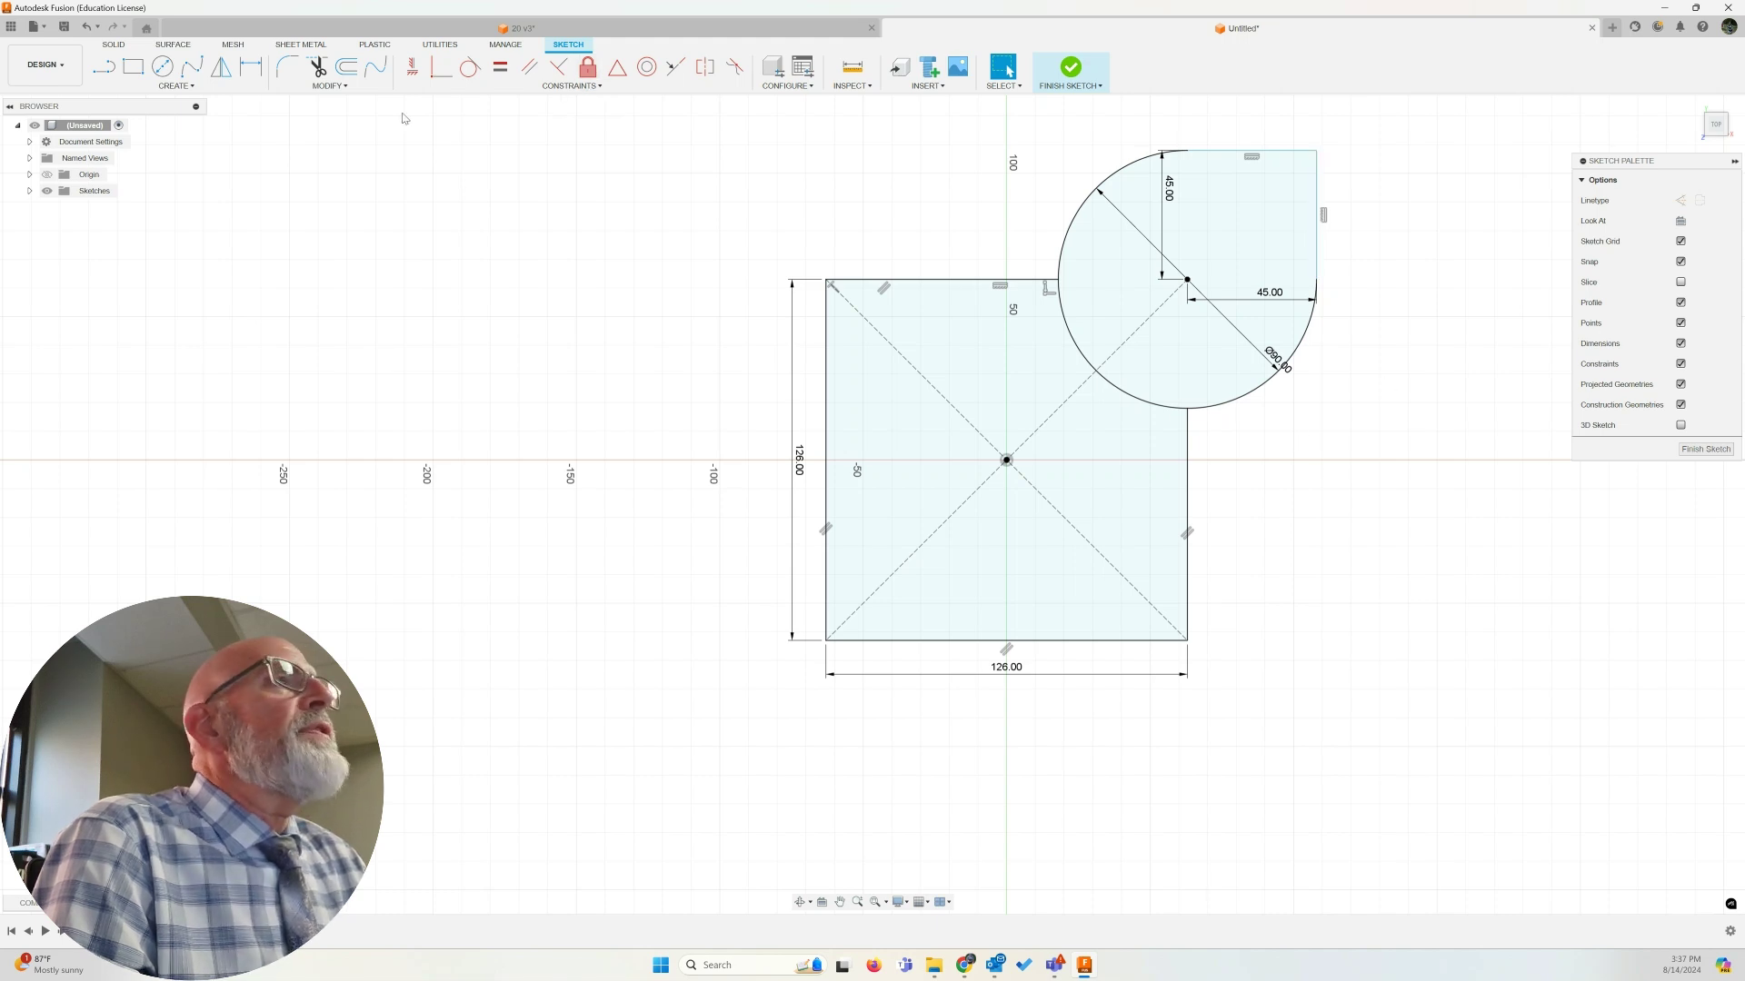
{"action": "left_click", "coordinate": [338, 86]}
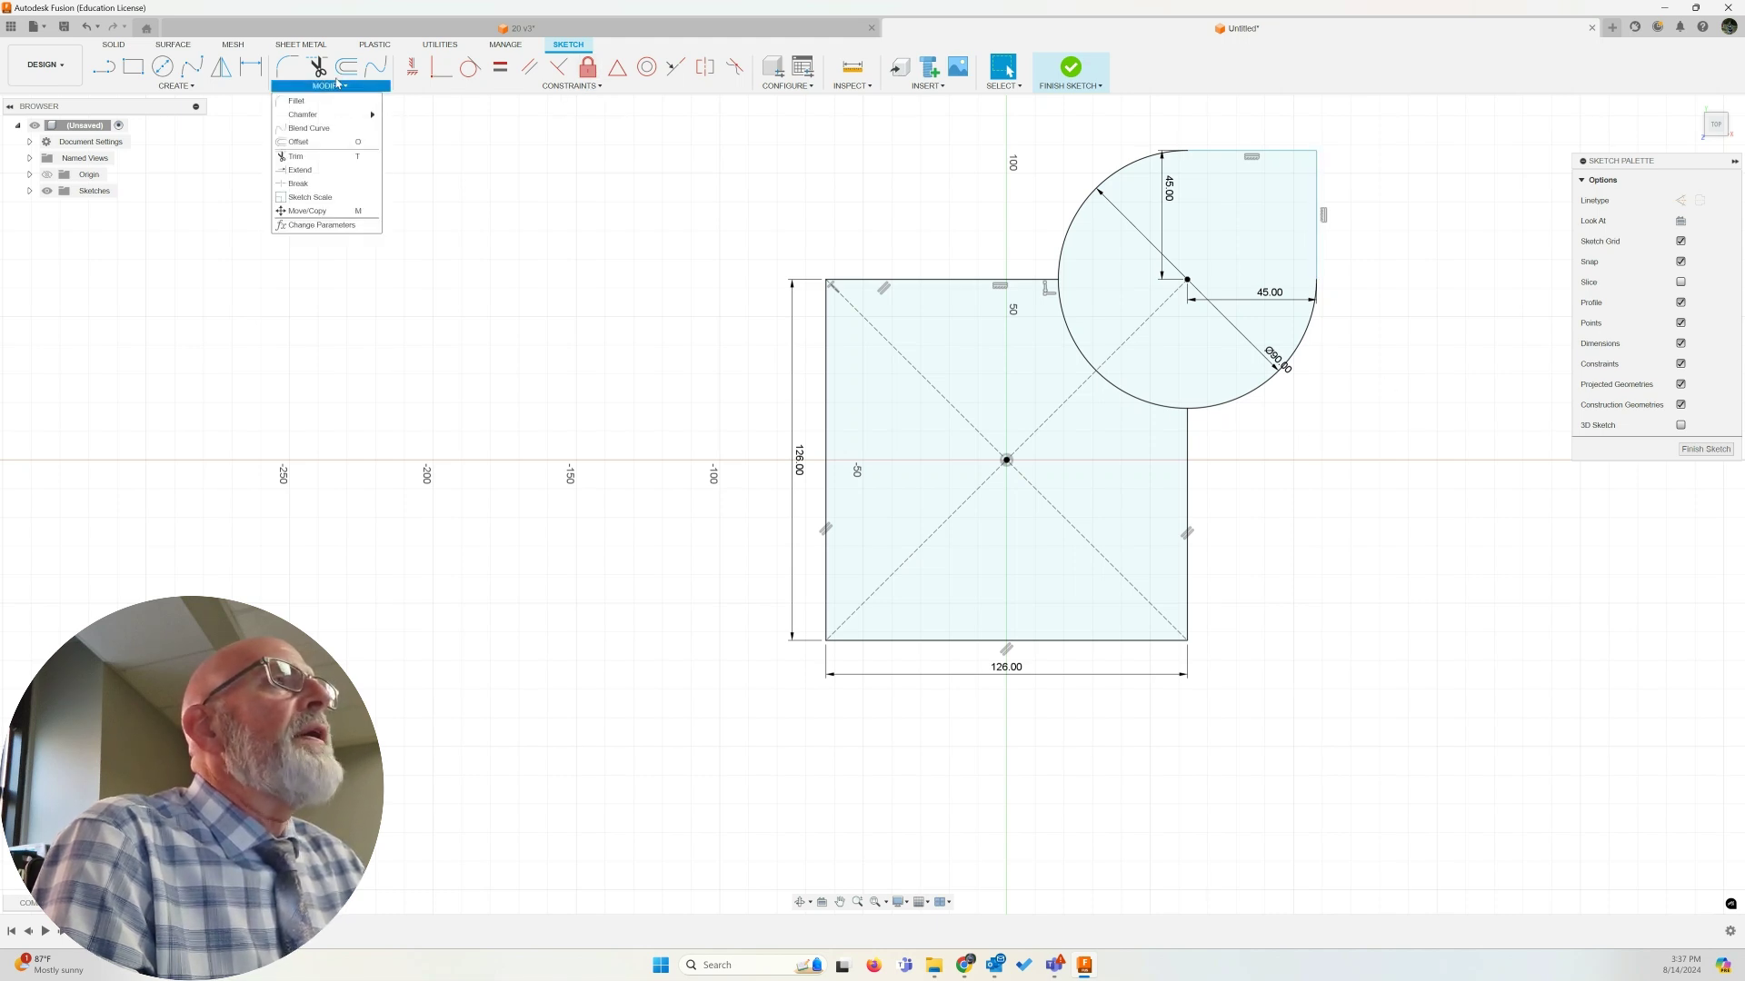
{"action": "left_click", "coordinate": [345, 69]}
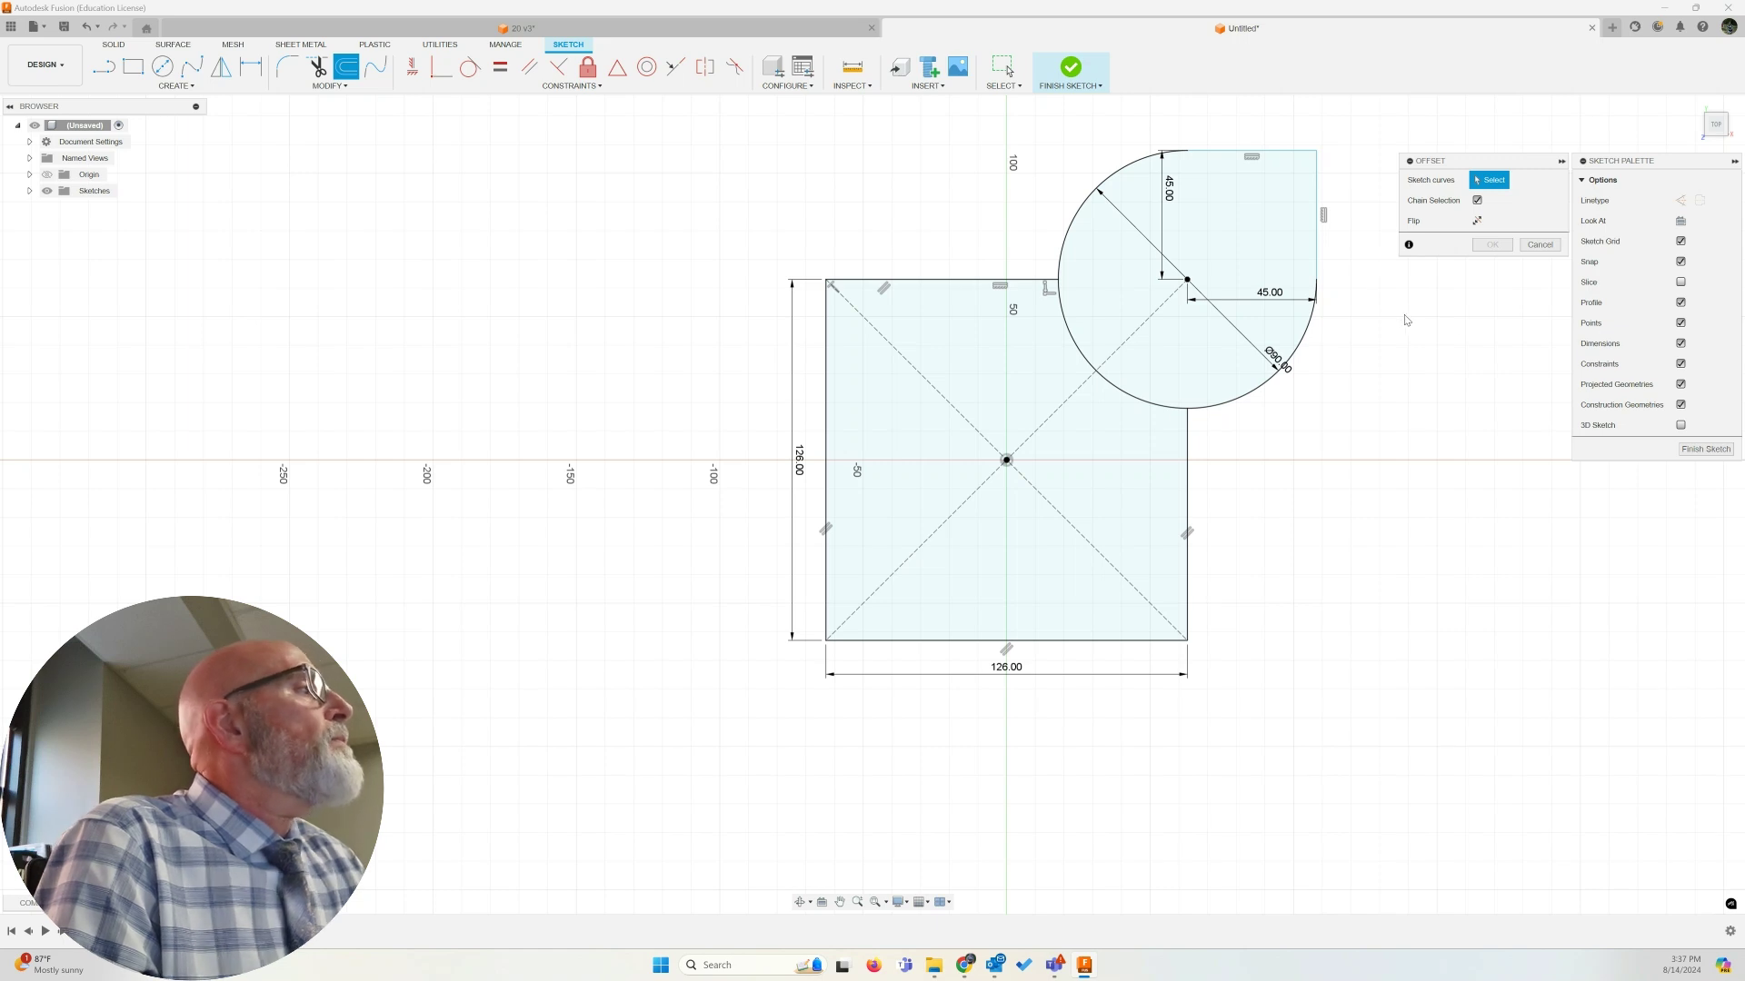
{"action": "left_click", "coordinate": [1316, 254]}
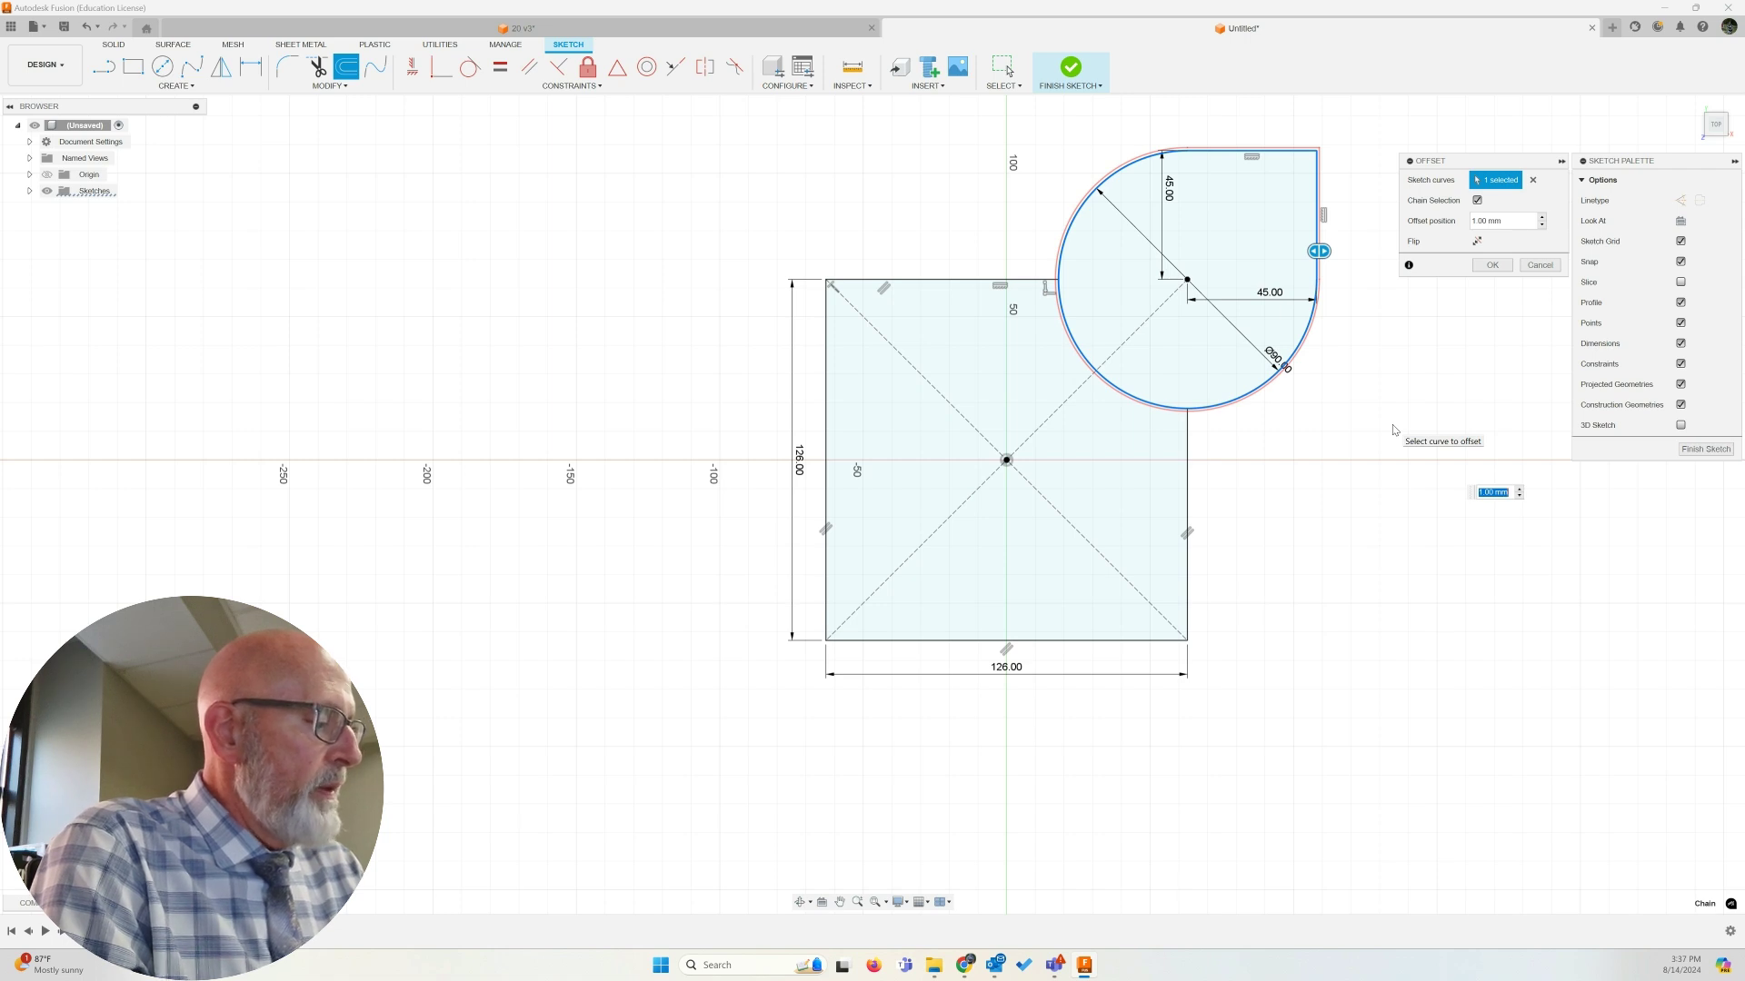
{"action": "type", "text": "-13"}
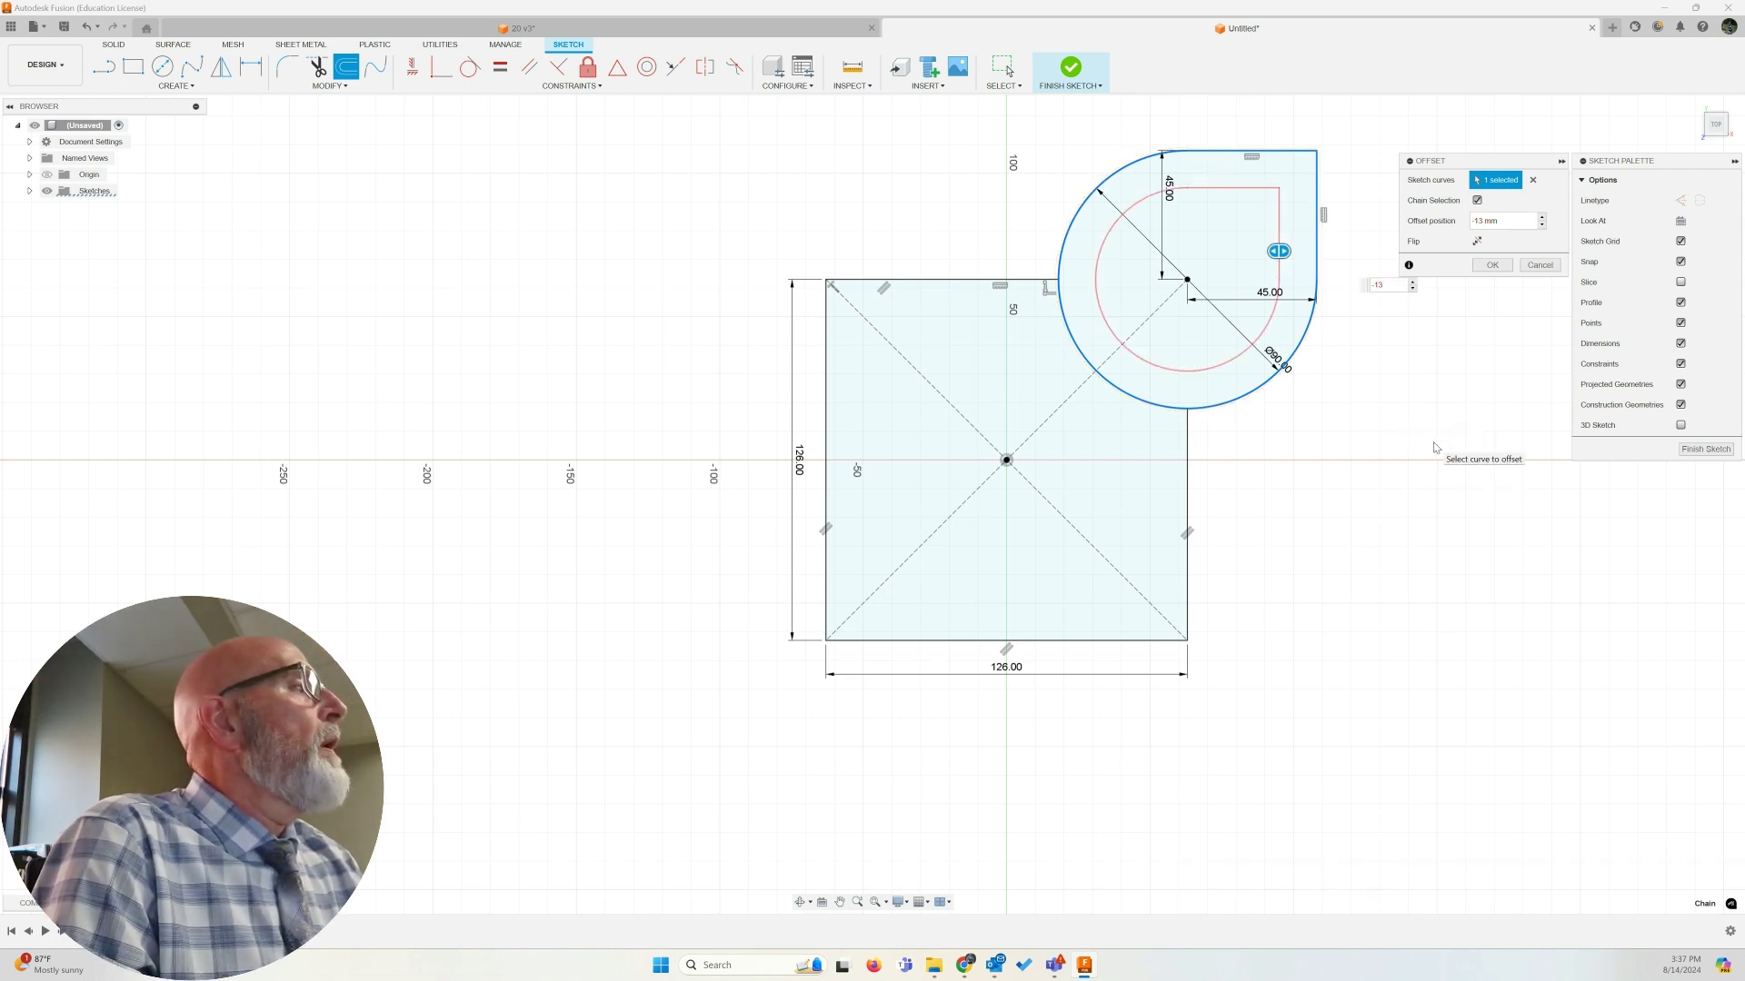
{"action": "key", "text": "Return"}
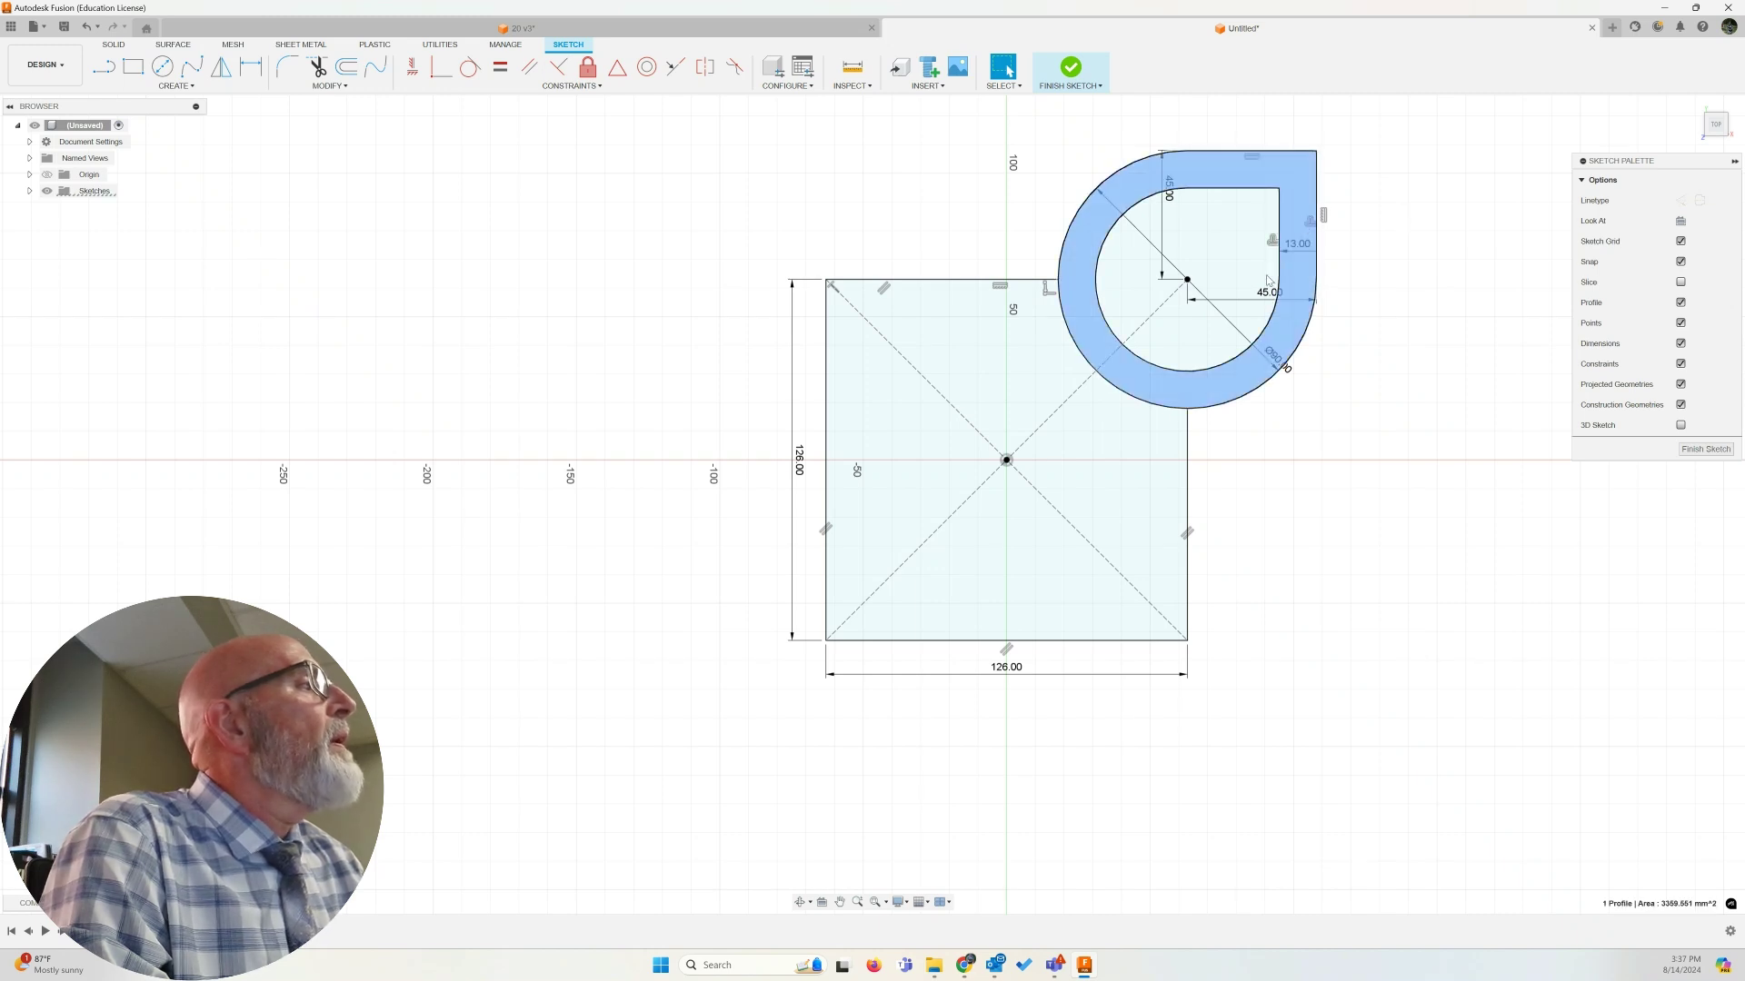
Move the horizontal and vertical 45 mm dimensions inside the lobe, clear of the offset outline
{"action": "left_click_drag", "start_coordinate": [1262, 306], "coordinate": [1259, 269]}
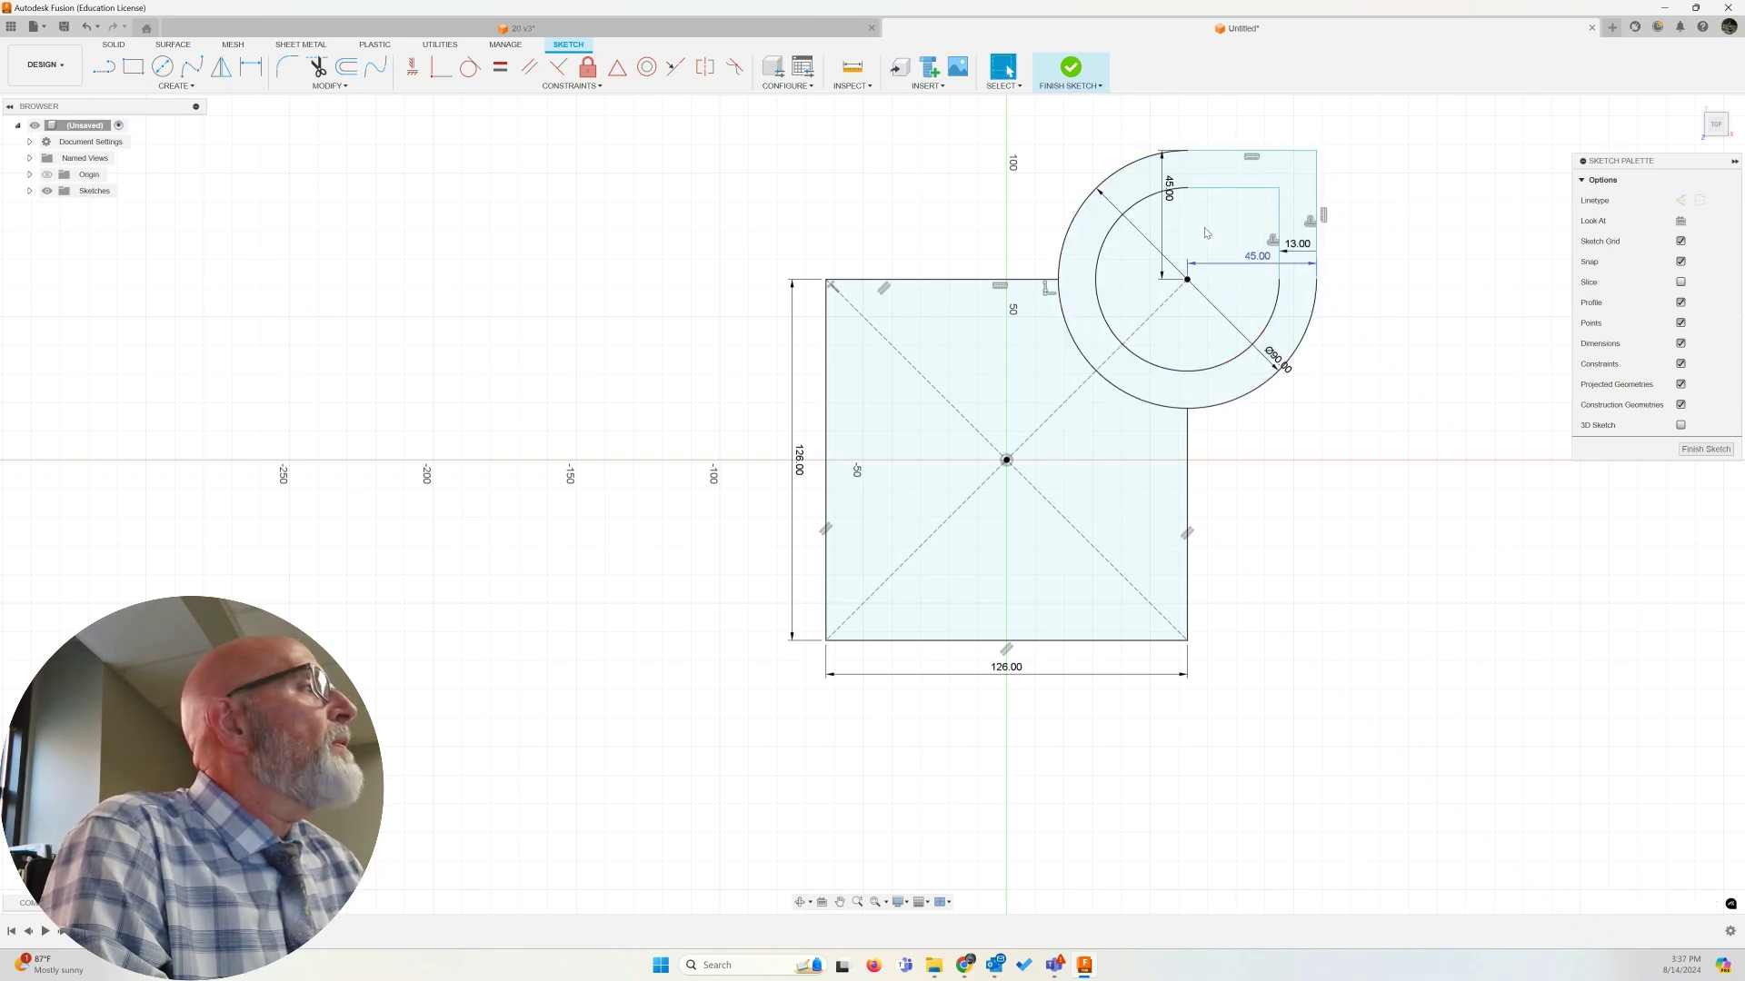
{"action": "left_click_drag", "start_coordinate": [1166, 190], "coordinate": [1206, 220]}
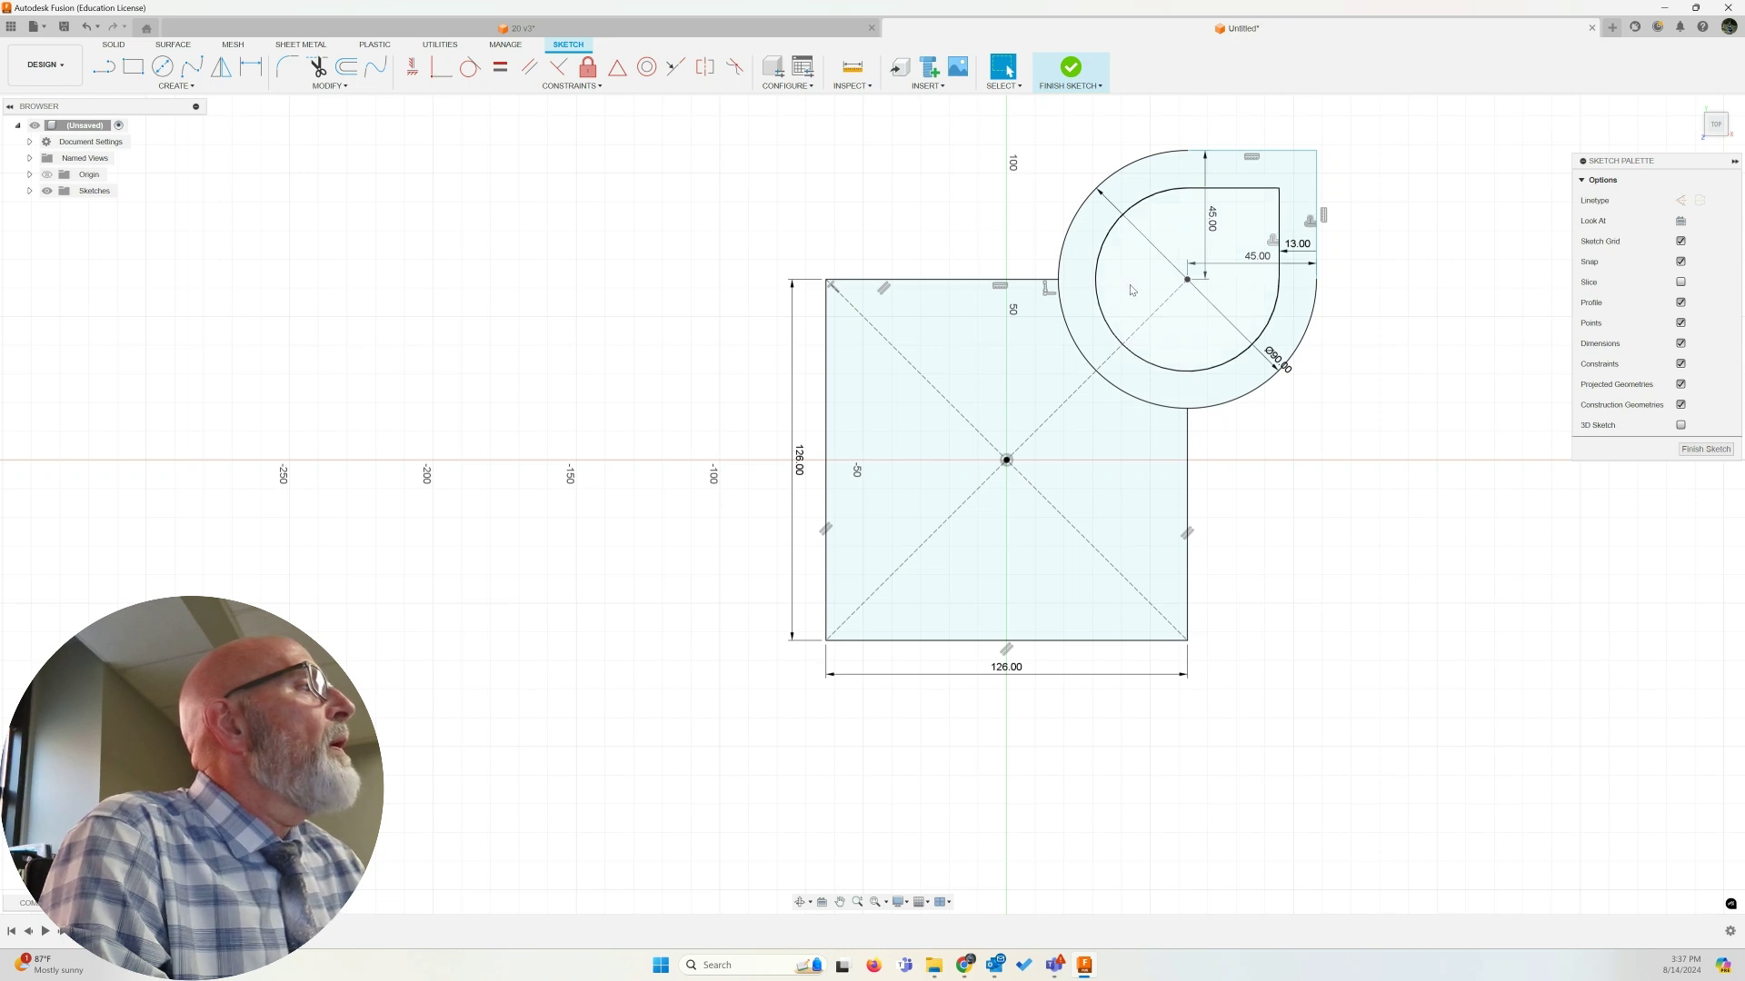
{"action": "left_click", "coordinate": [1071, 286]}
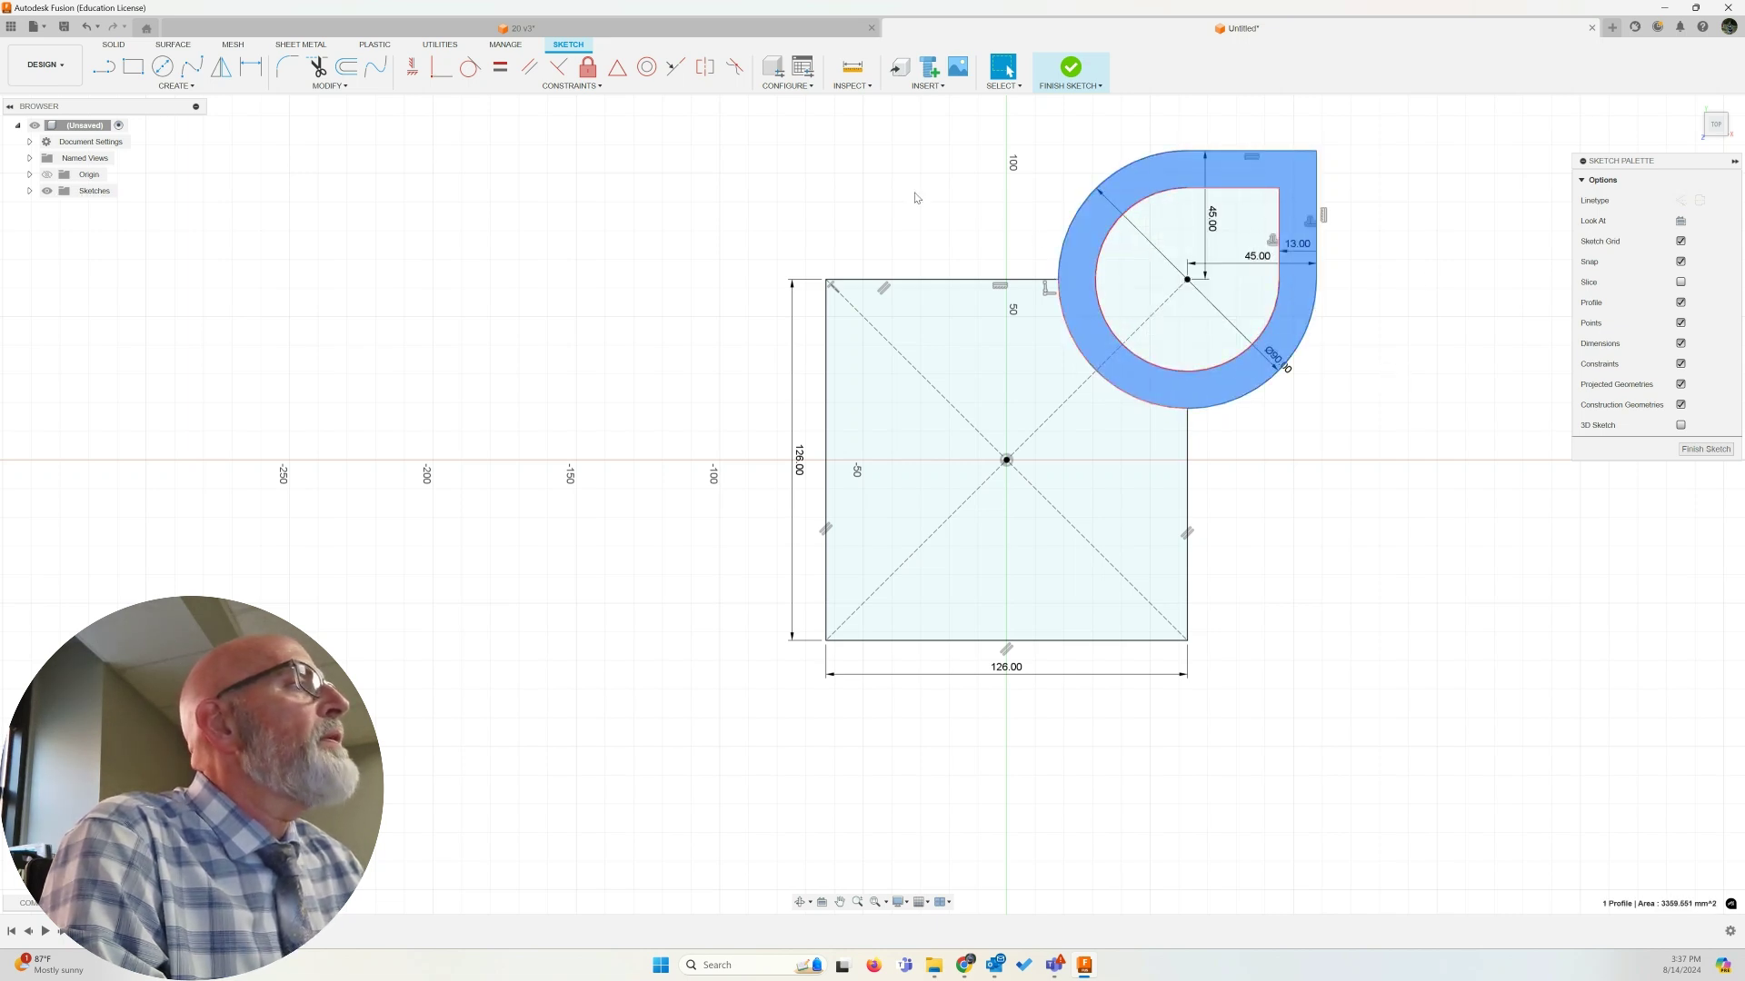
Trim the lobe's outer arc where it crosses the 126 mm square
{"action": "left_click", "coordinate": [318, 70]}
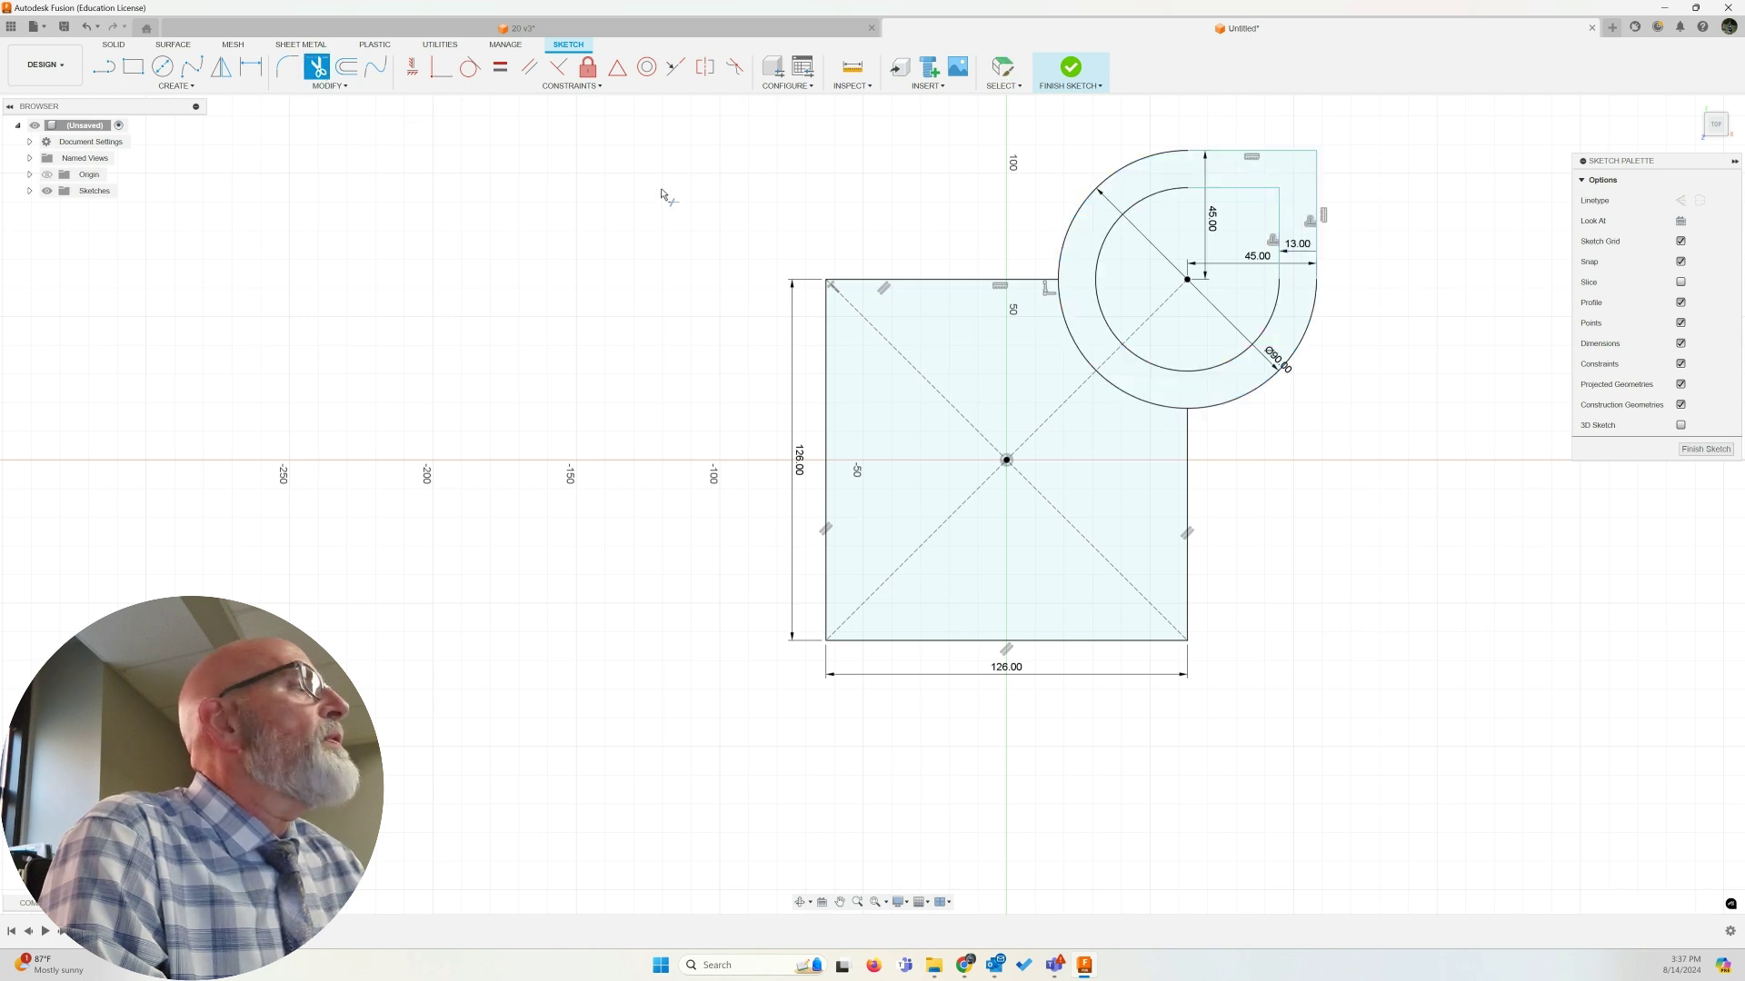
{"action": "left_click", "coordinate": [1117, 389]}
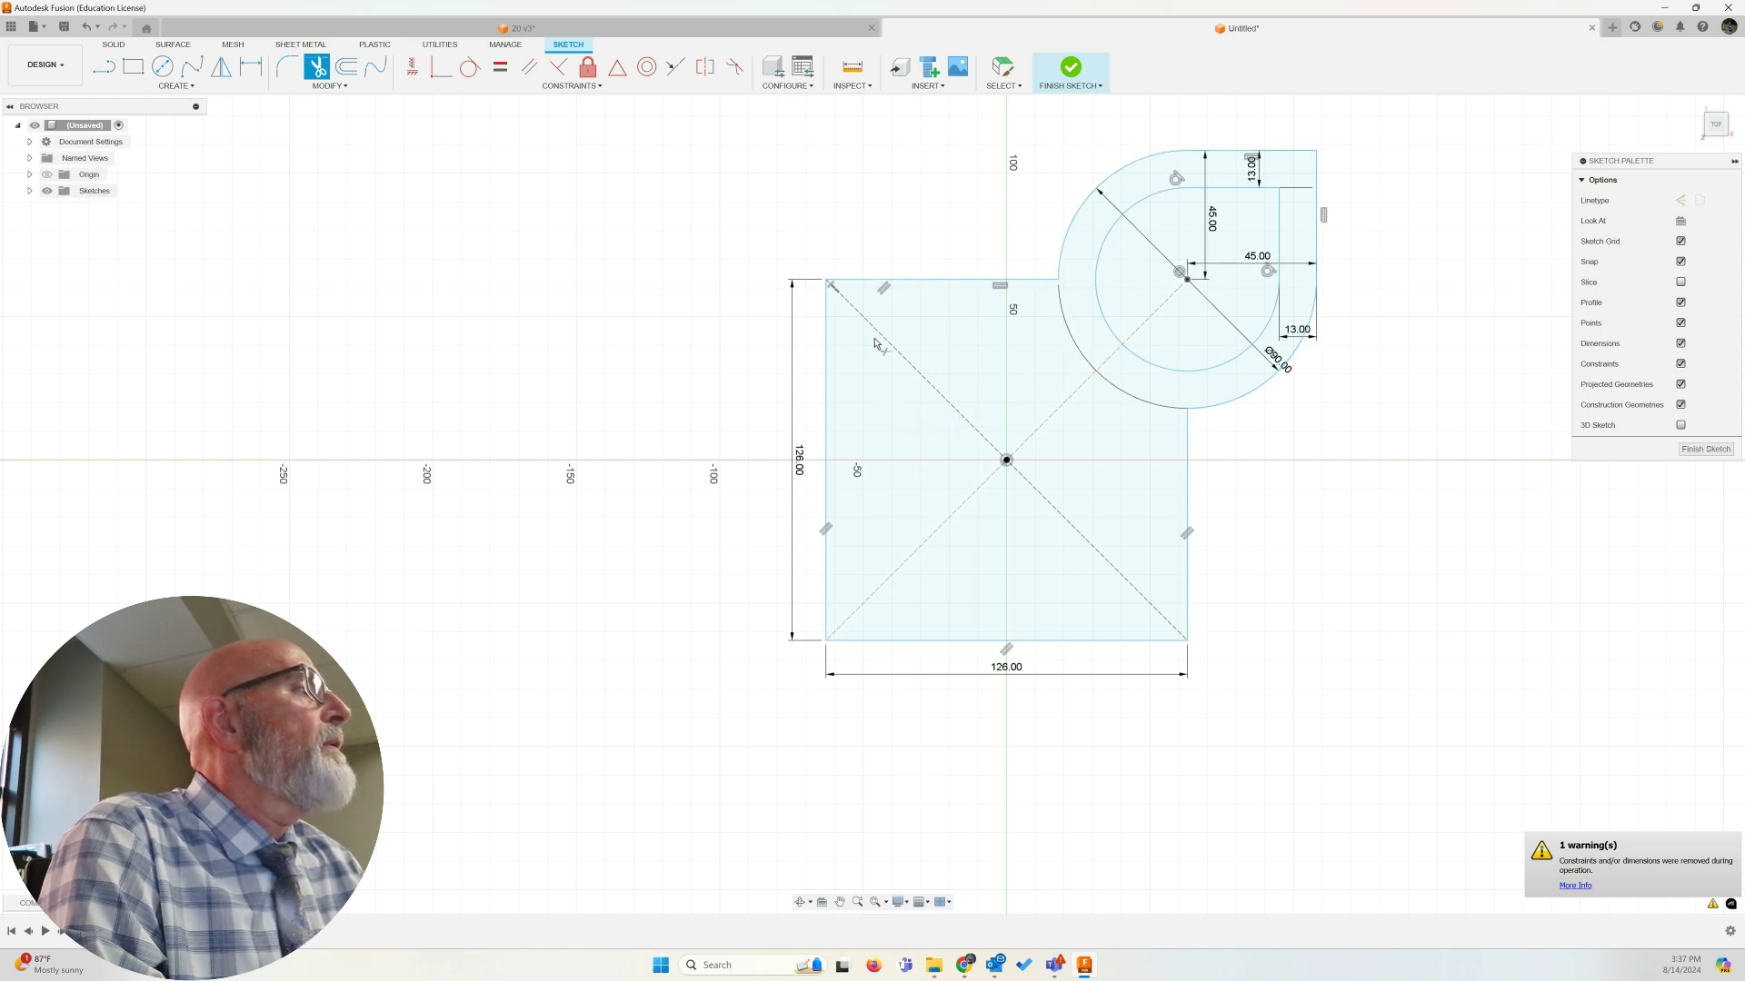
{"action": "key", "text": "Escape"}
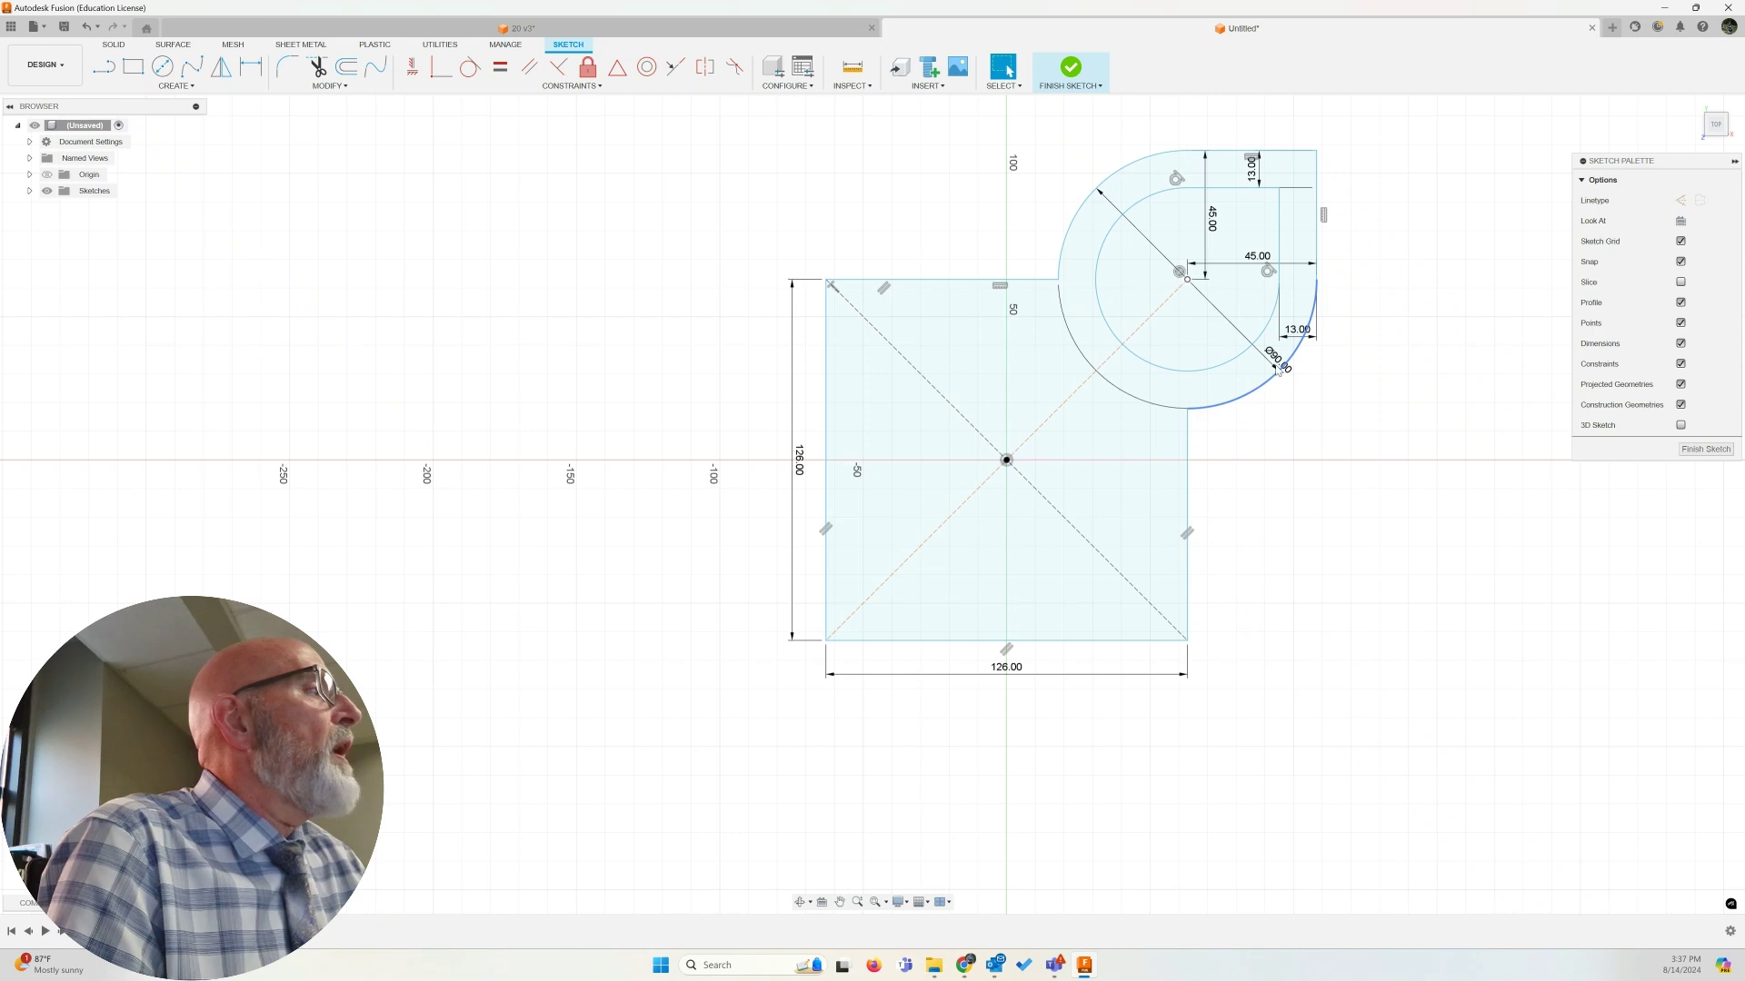
{"action": "left_click_drag", "start_coordinate": [1264, 364], "coordinate": [1070, 287]}
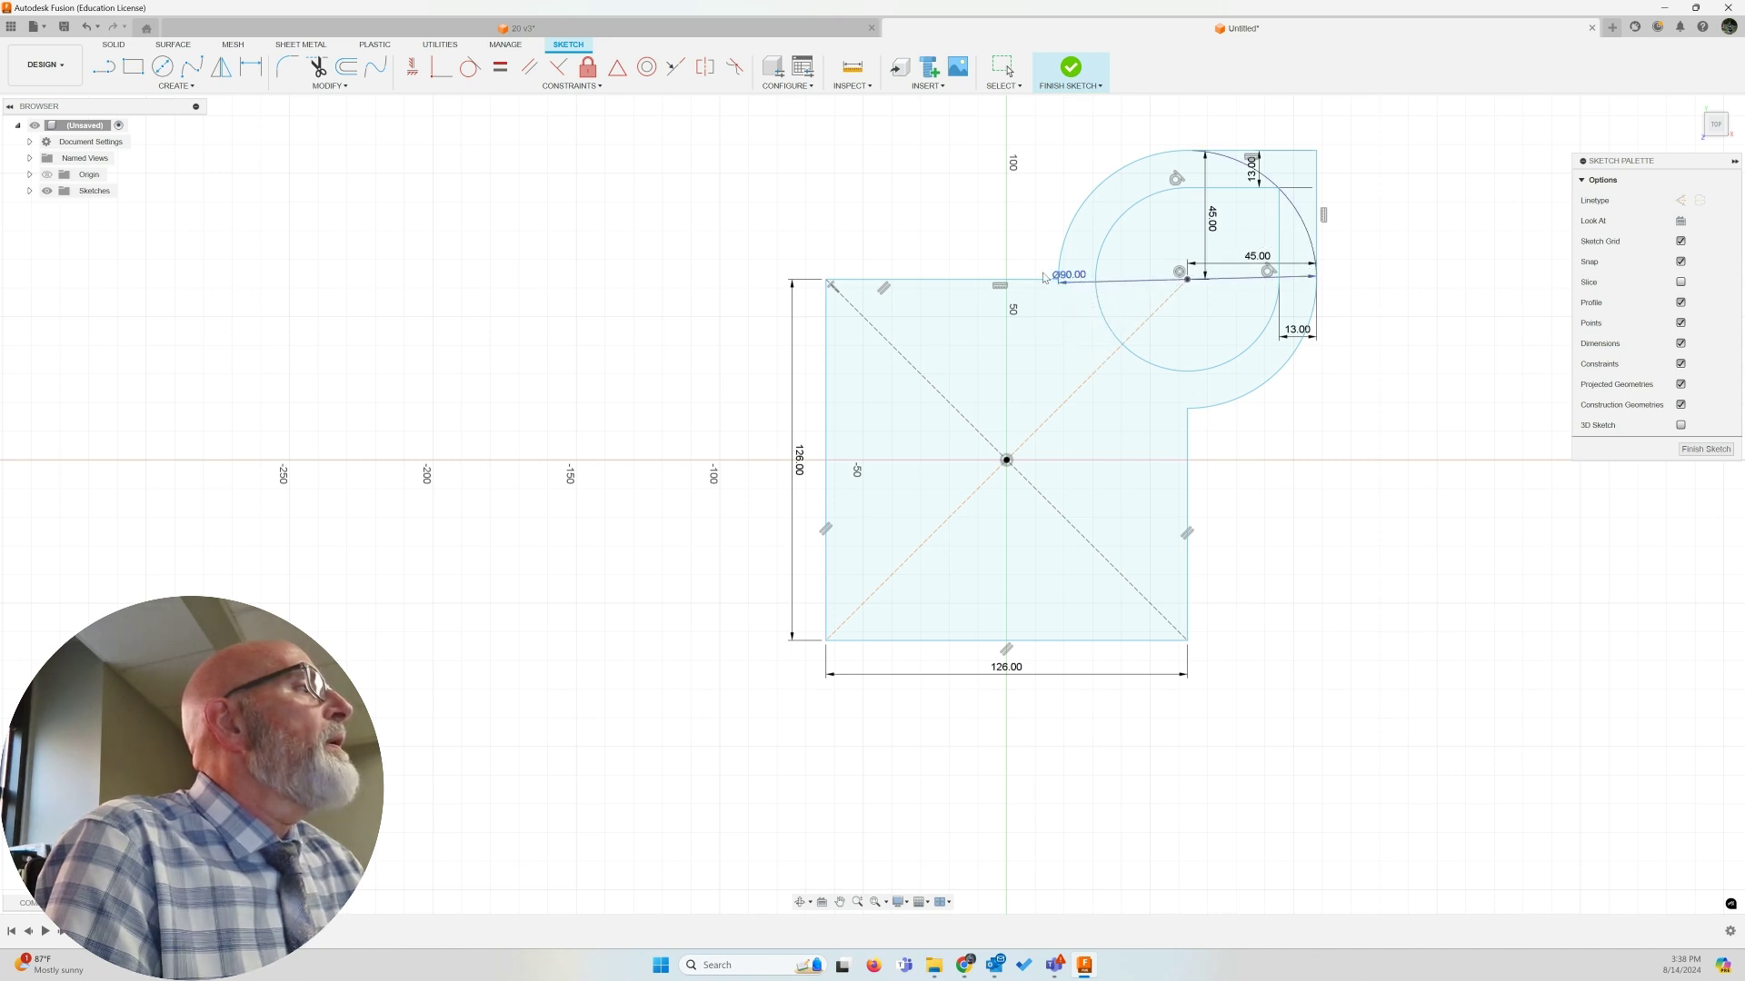
{"action": "left_click", "coordinate": [1211, 386]}
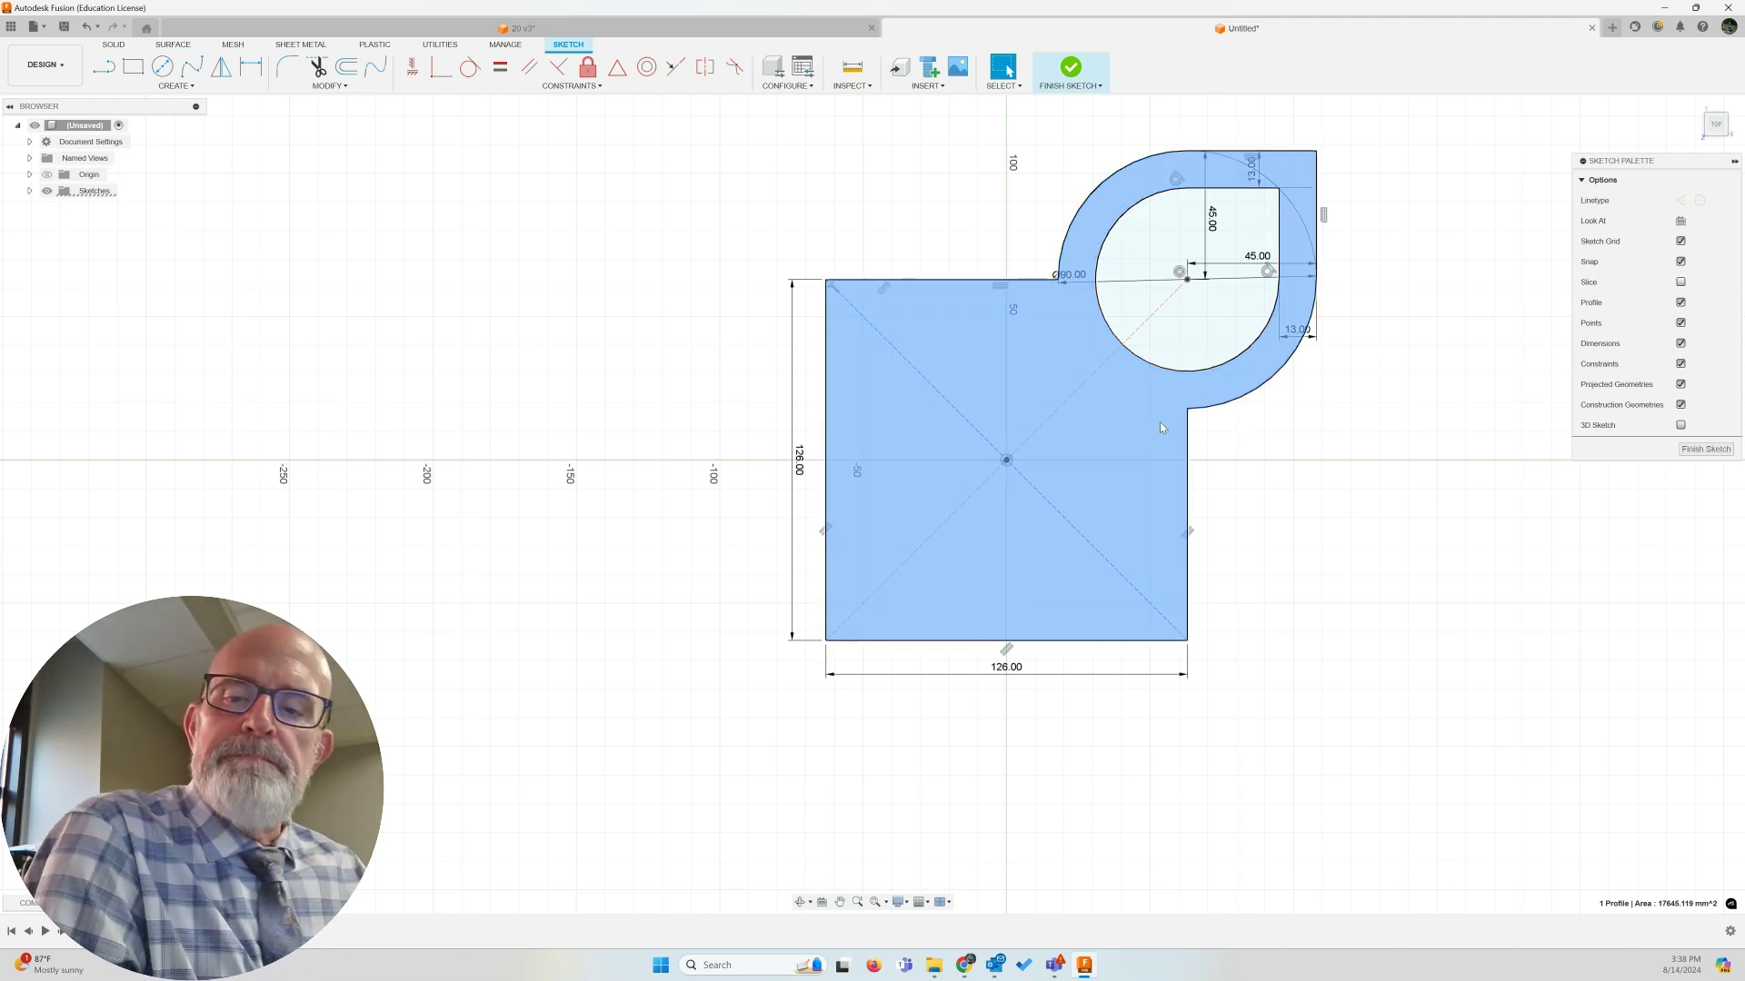
{"action": "left_click", "coordinate": [86, 27]}
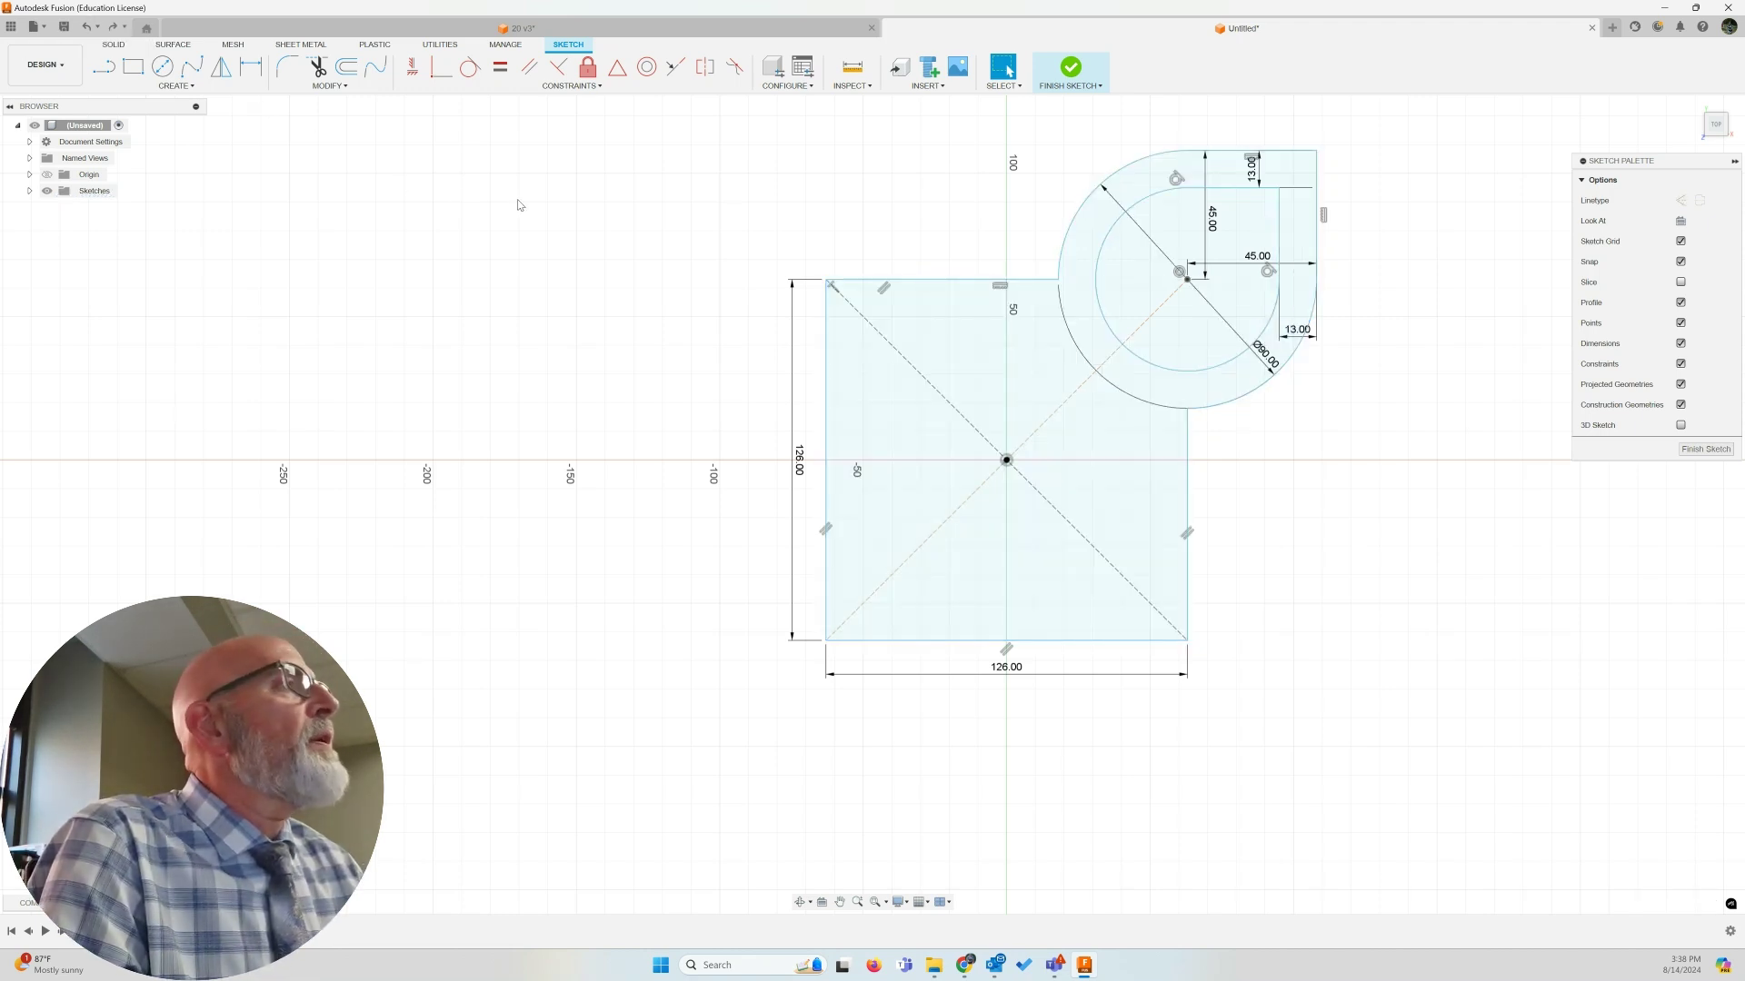
{"action": "left_click", "coordinate": [1084, 346]}
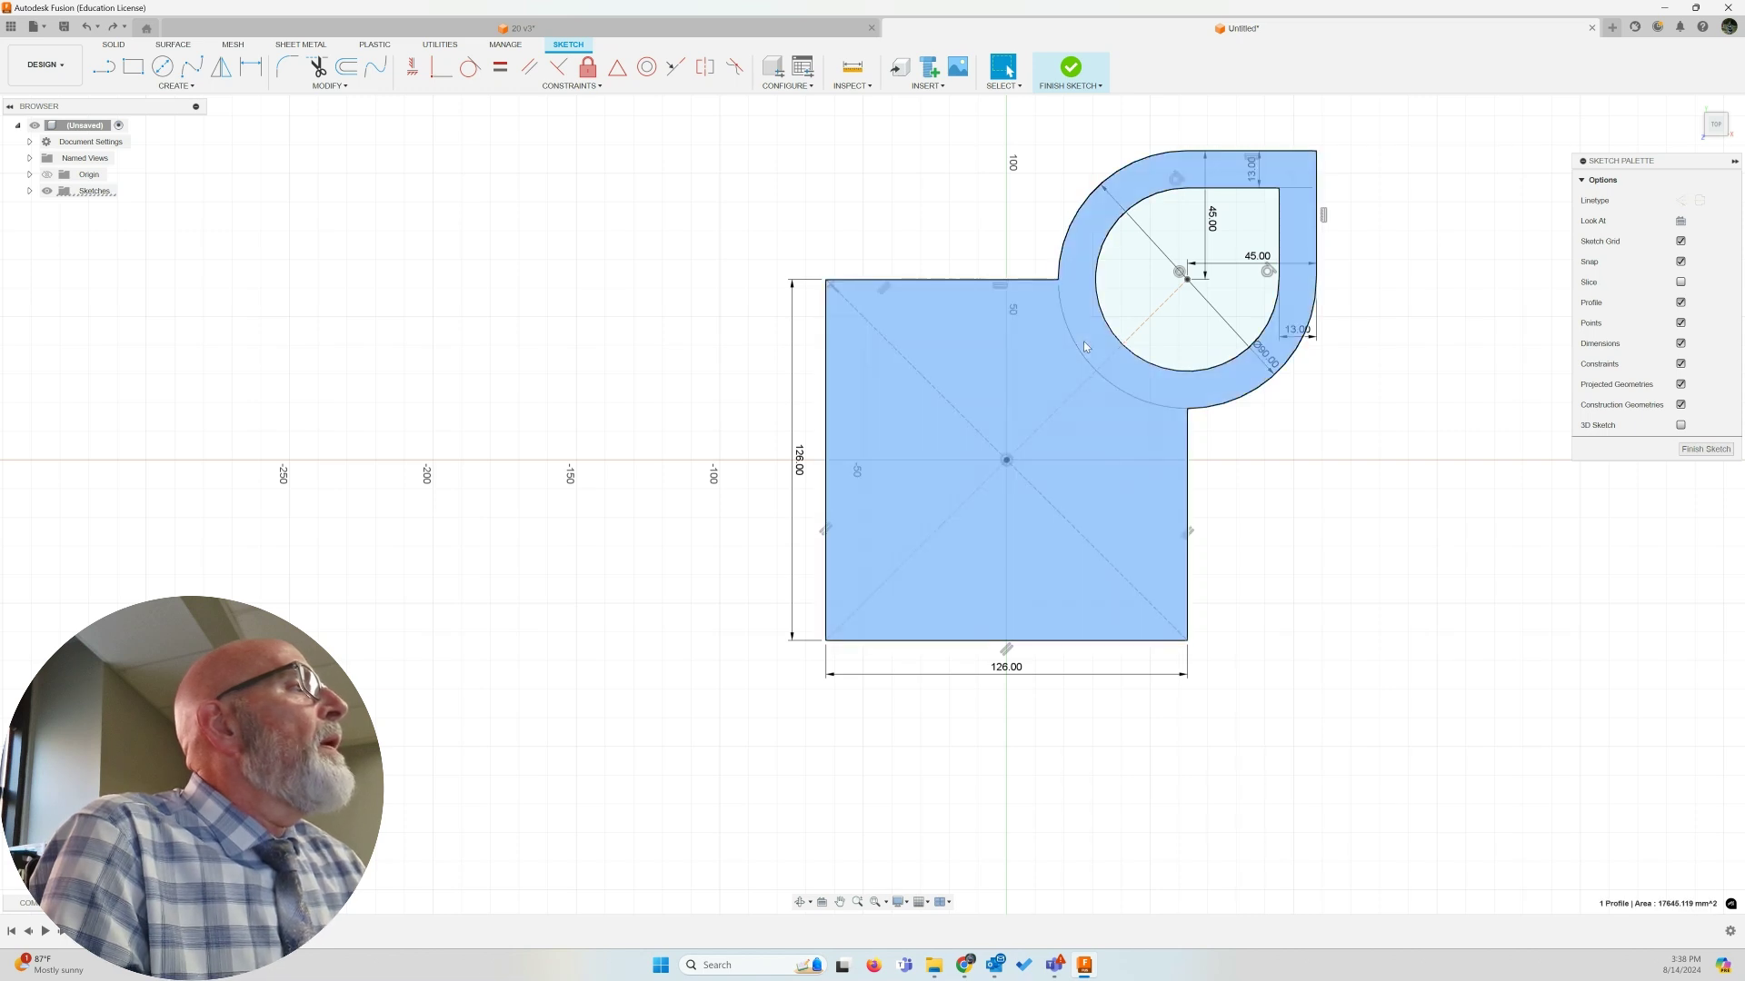
Undo and redo the trims on the upper-right lobe, leaving its outer arc removed where it crosses the square
{"action": "left_click", "coordinate": [275, 124]}
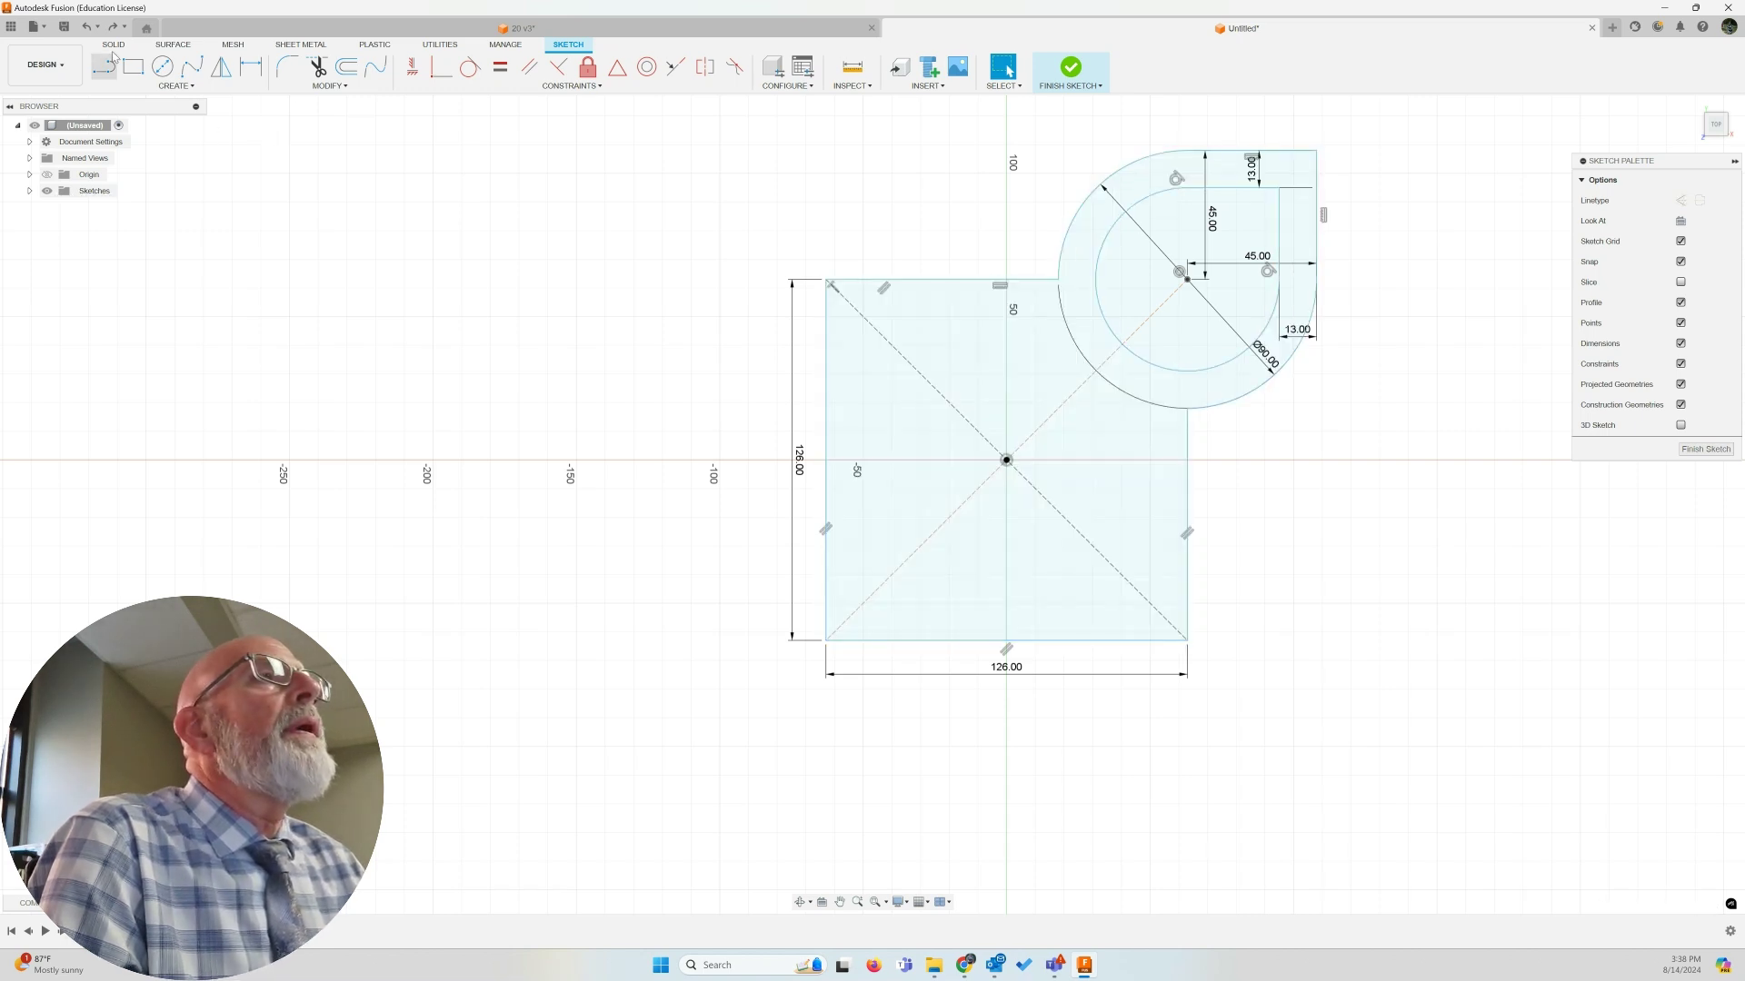
{"action": "left_click", "coordinate": [82, 32]}
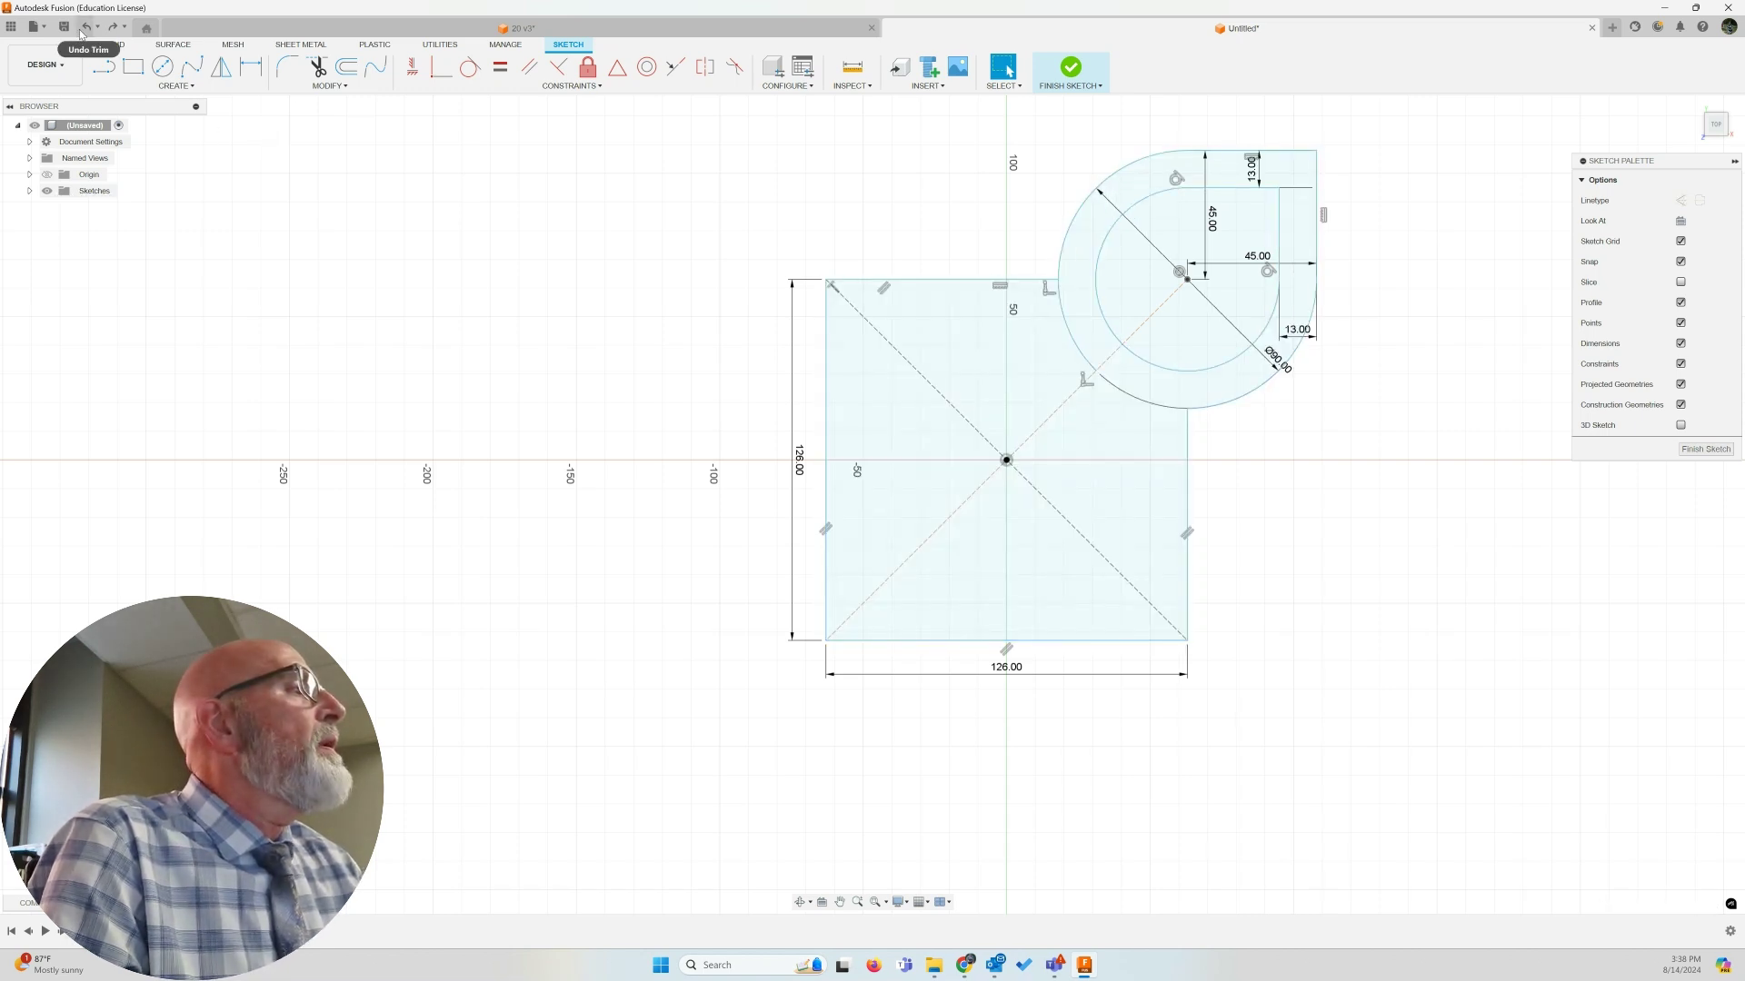
{"action": "left_click", "coordinate": [82, 31]}
{"action": "left_click", "coordinate": [1119, 364]}
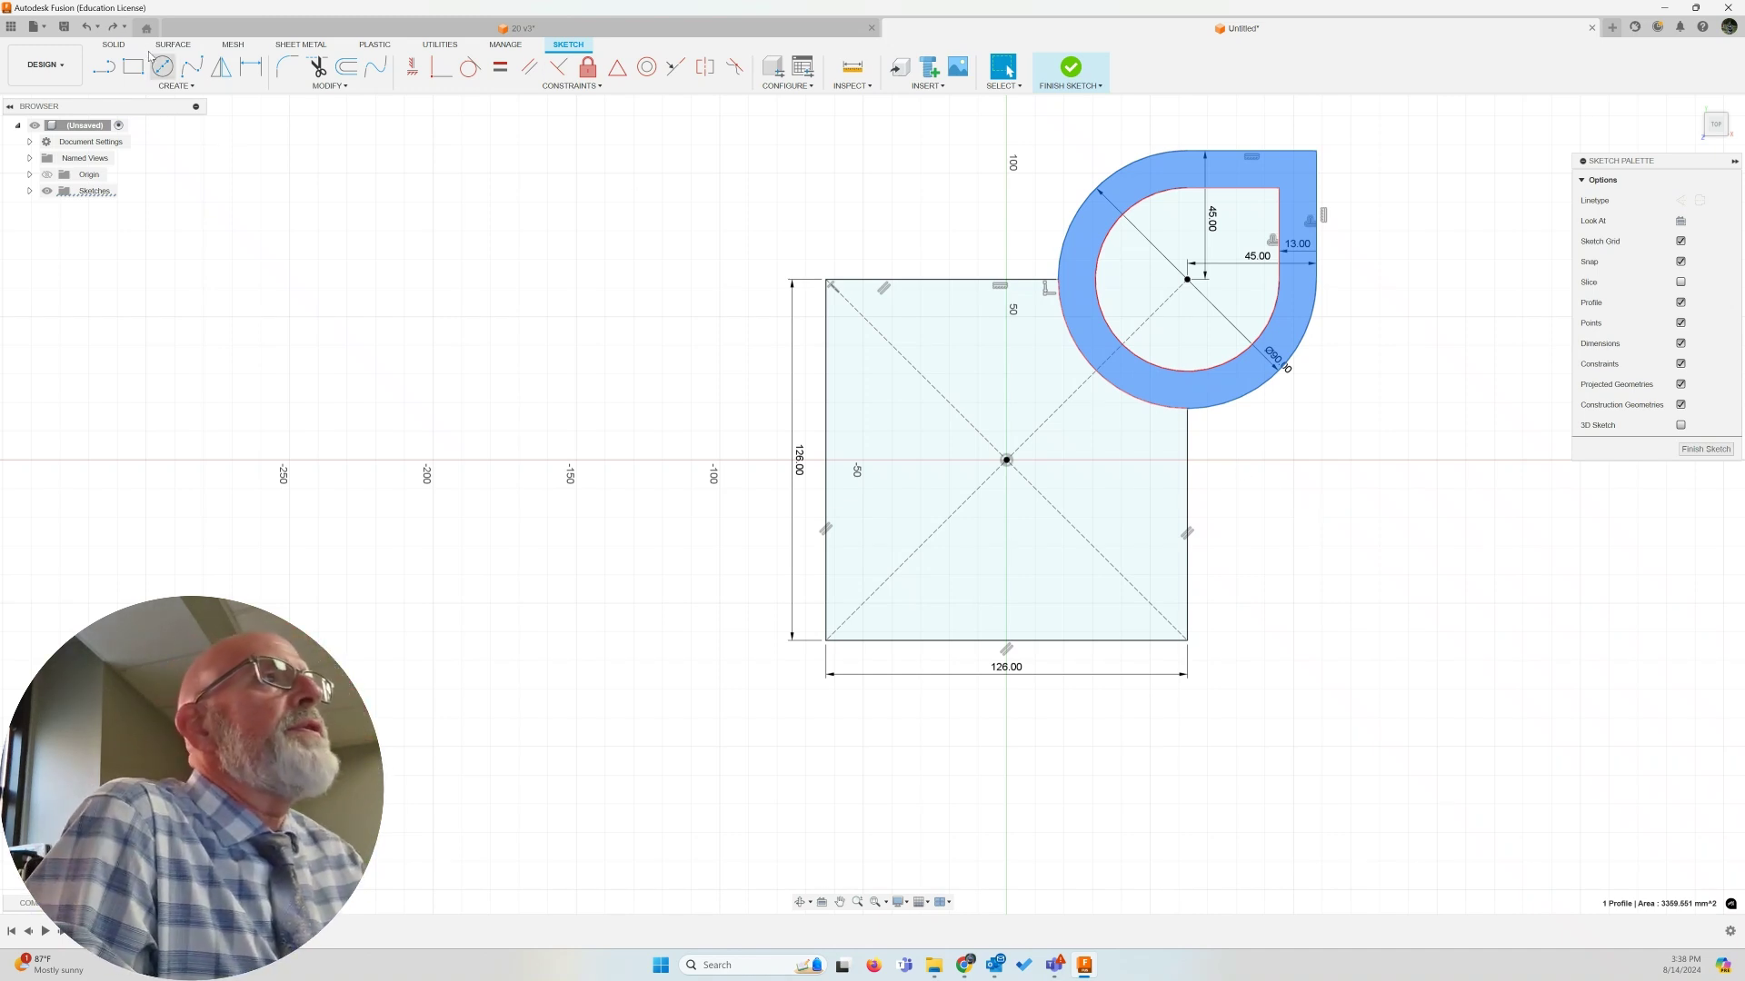
{"action": "left_click", "coordinate": [114, 30]}
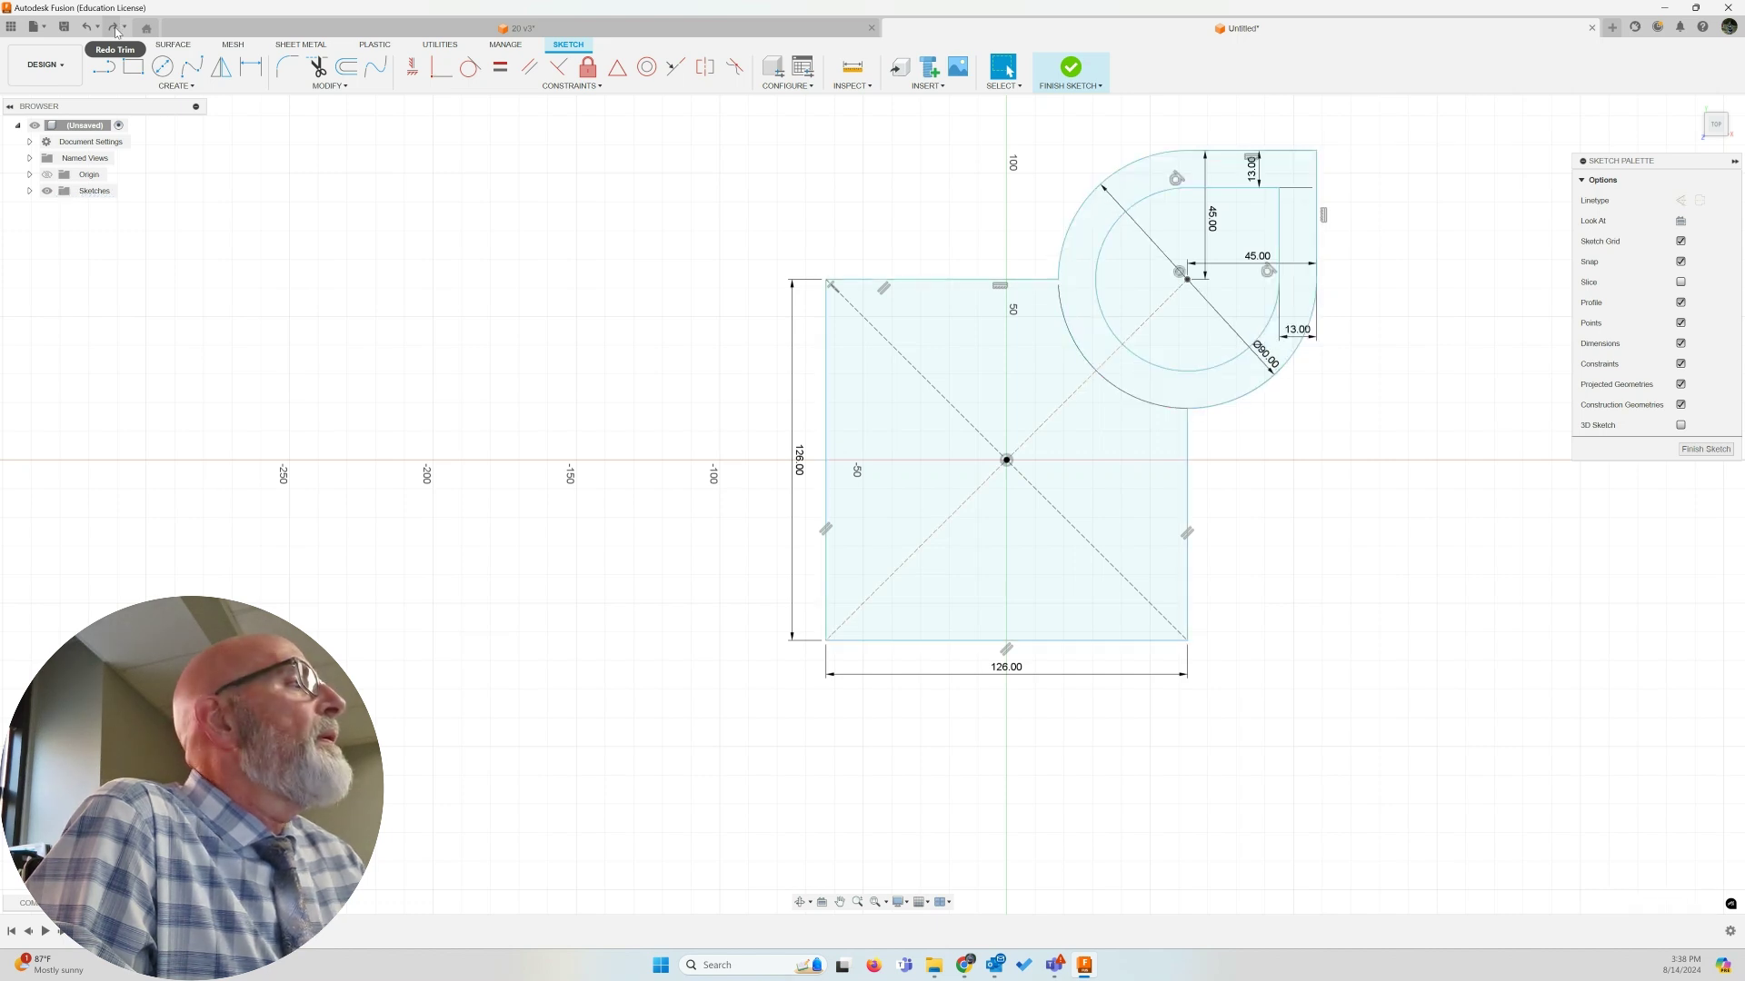
{"action": "left_click", "coordinate": [113, 29]}
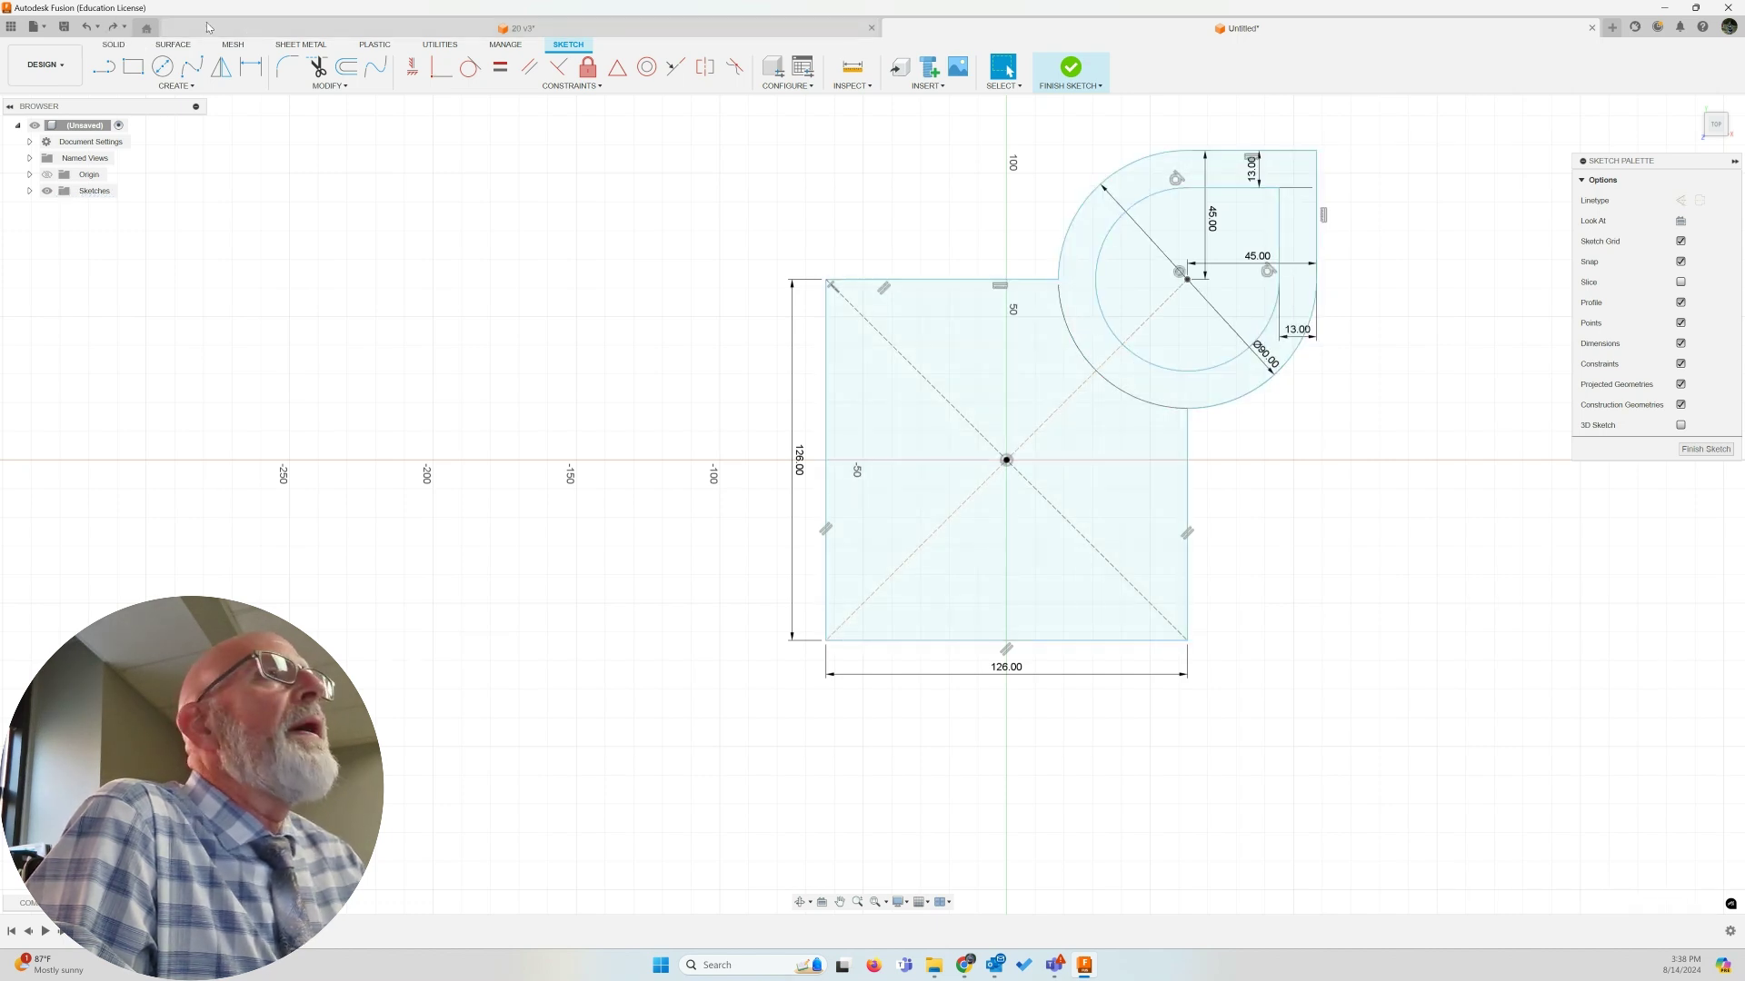
{"action": "left_click", "coordinate": [114, 29]}
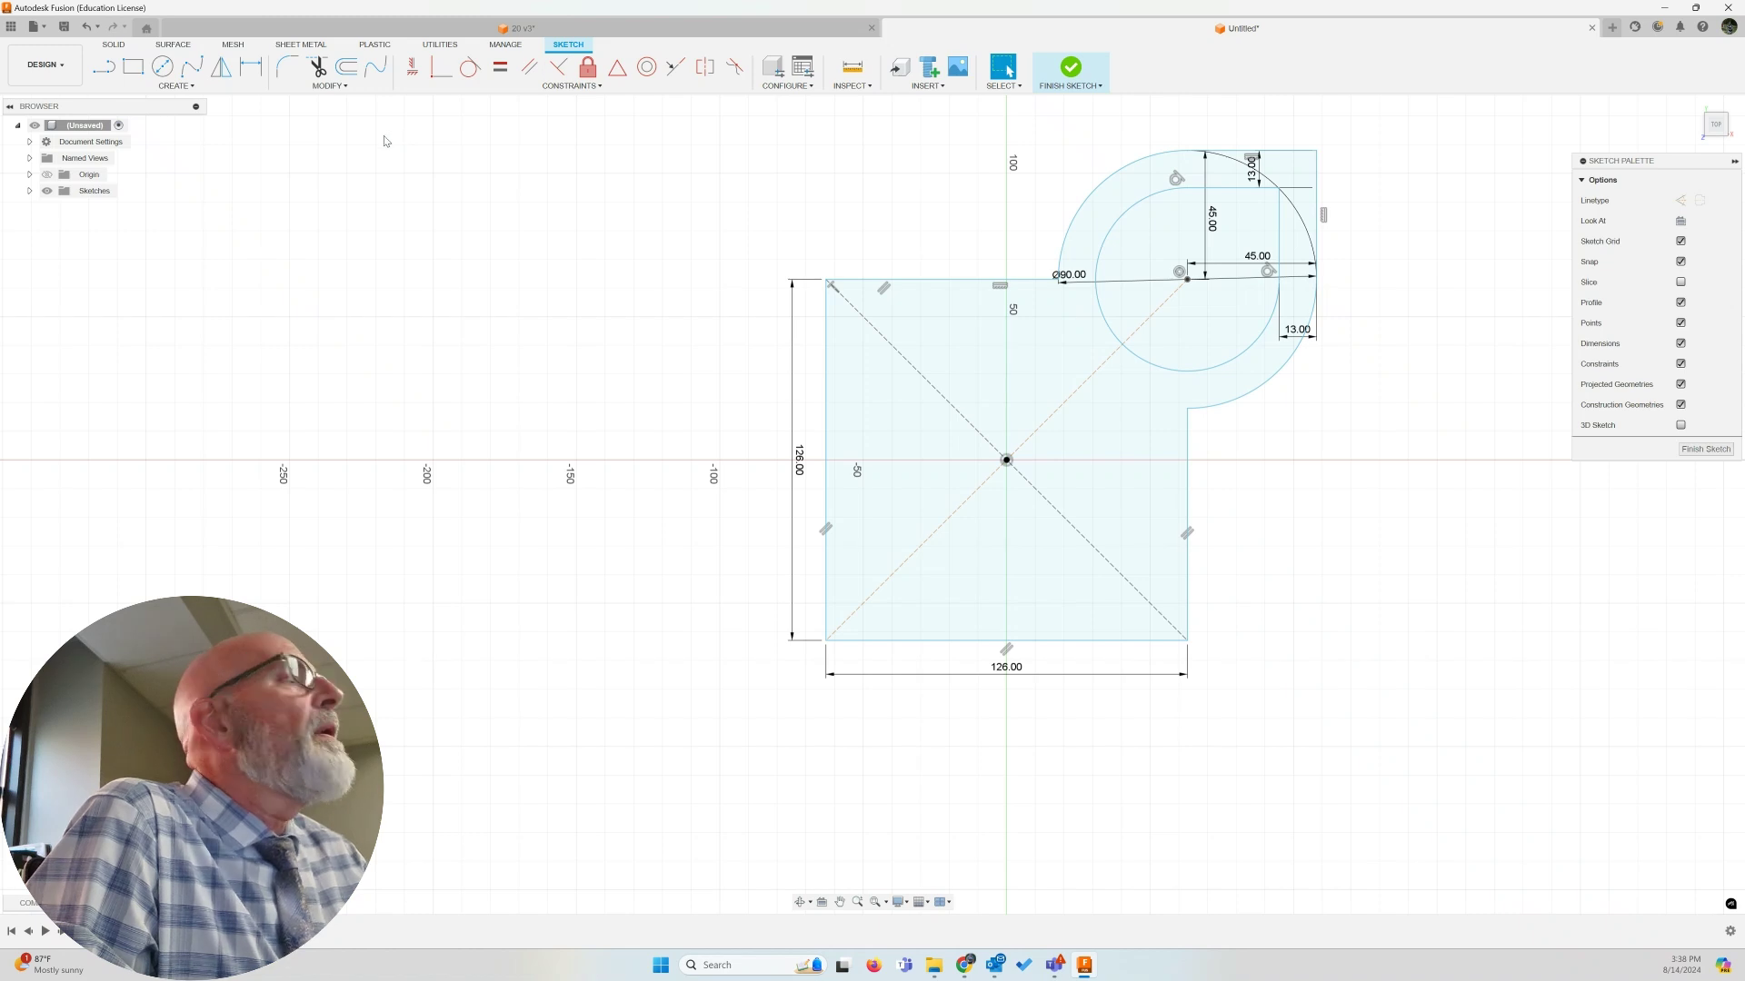
Draw a vertical construction line about 27 mm long, from a point above the square's centre down to that centre
{"action": "left_click", "coordinate": [221, 67]}
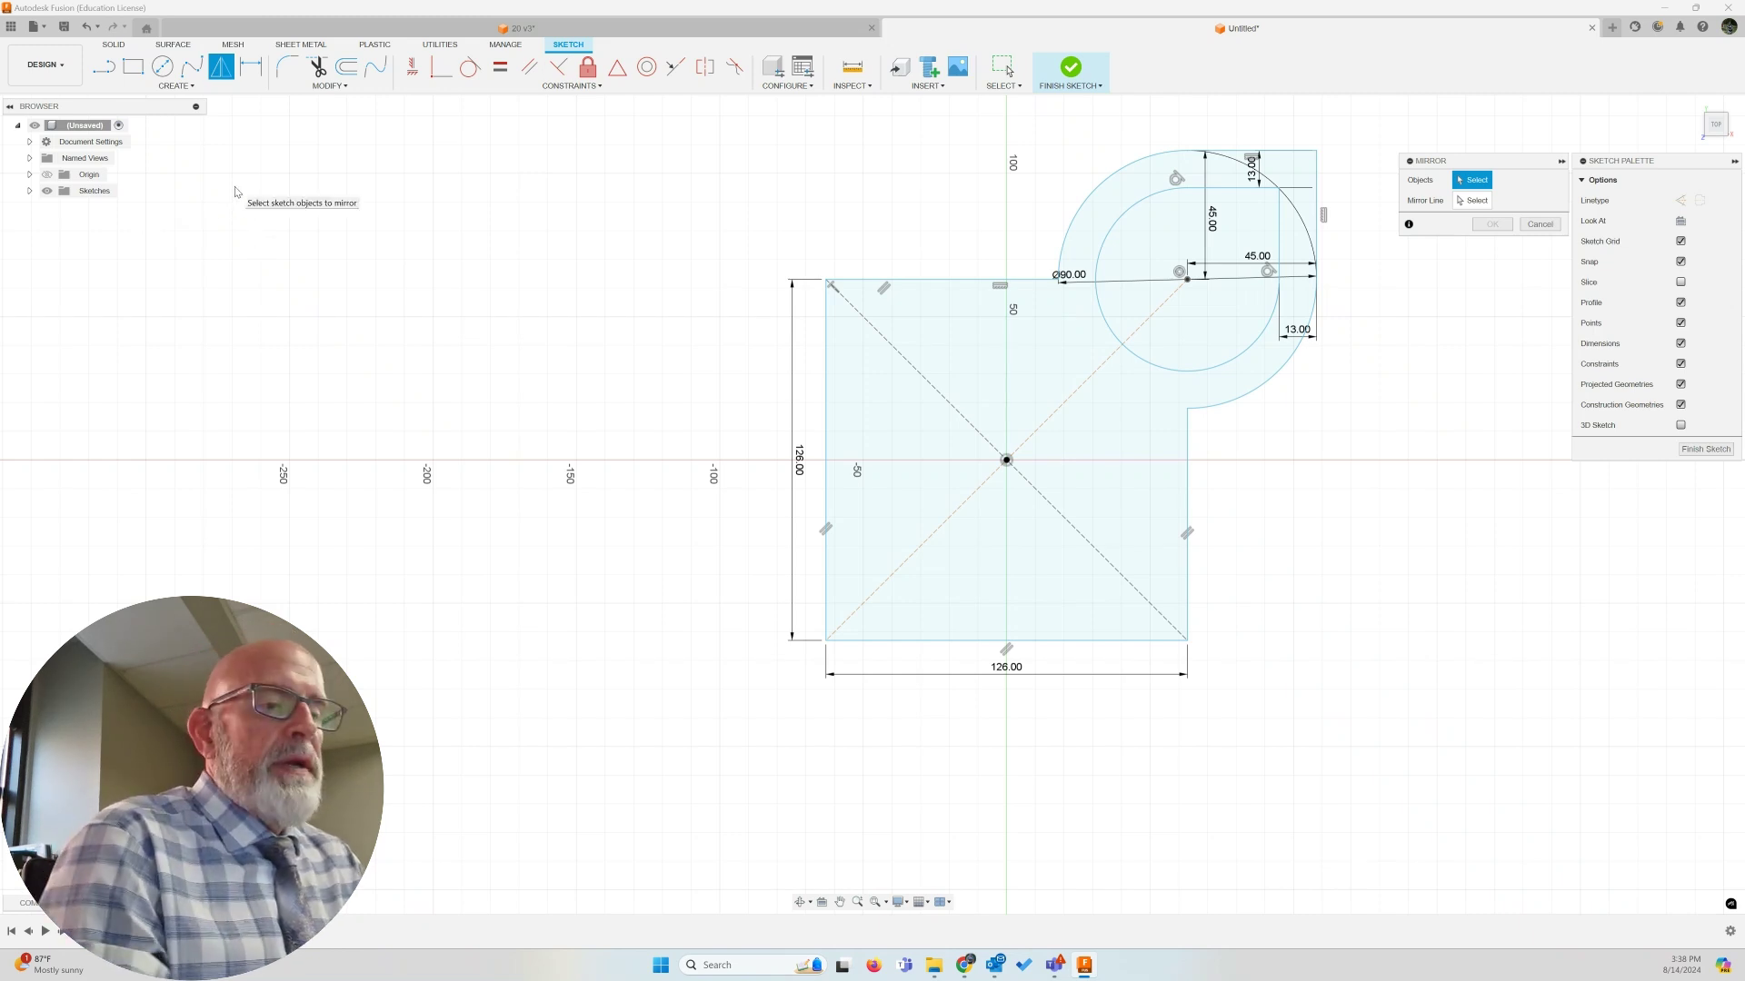
{"action": "key", "text": "Escape"}
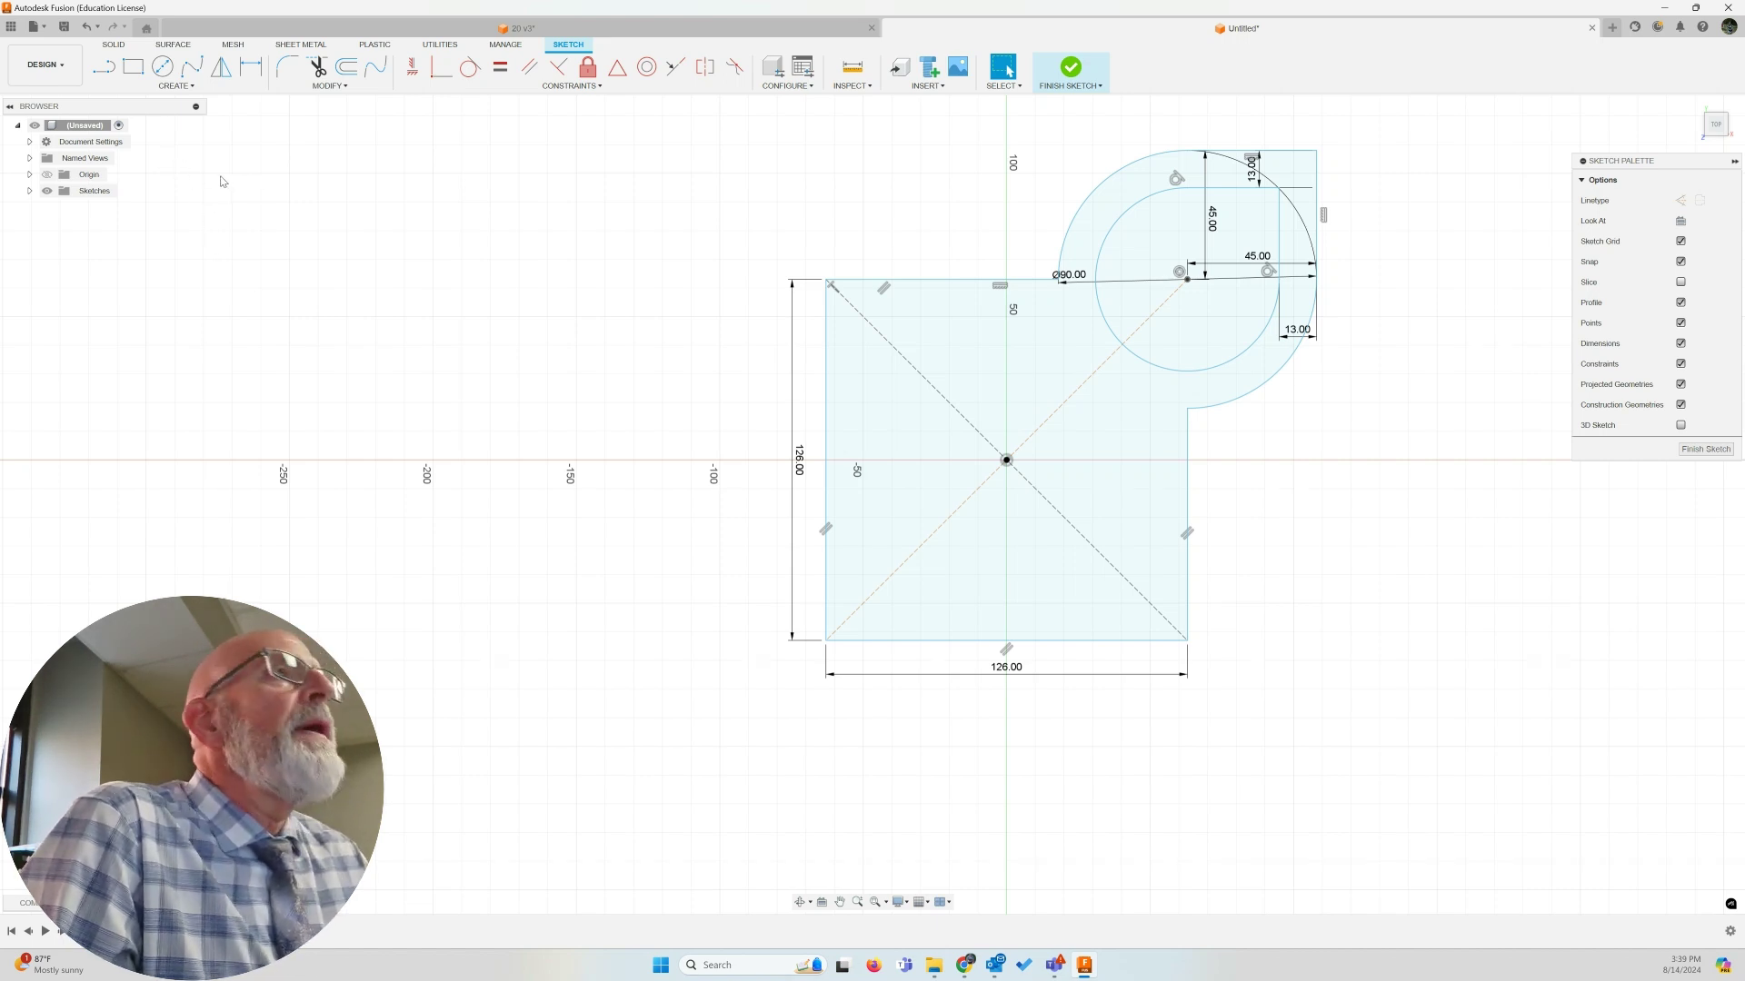
{"action": "left_click", "coordinate": [113, 78]}
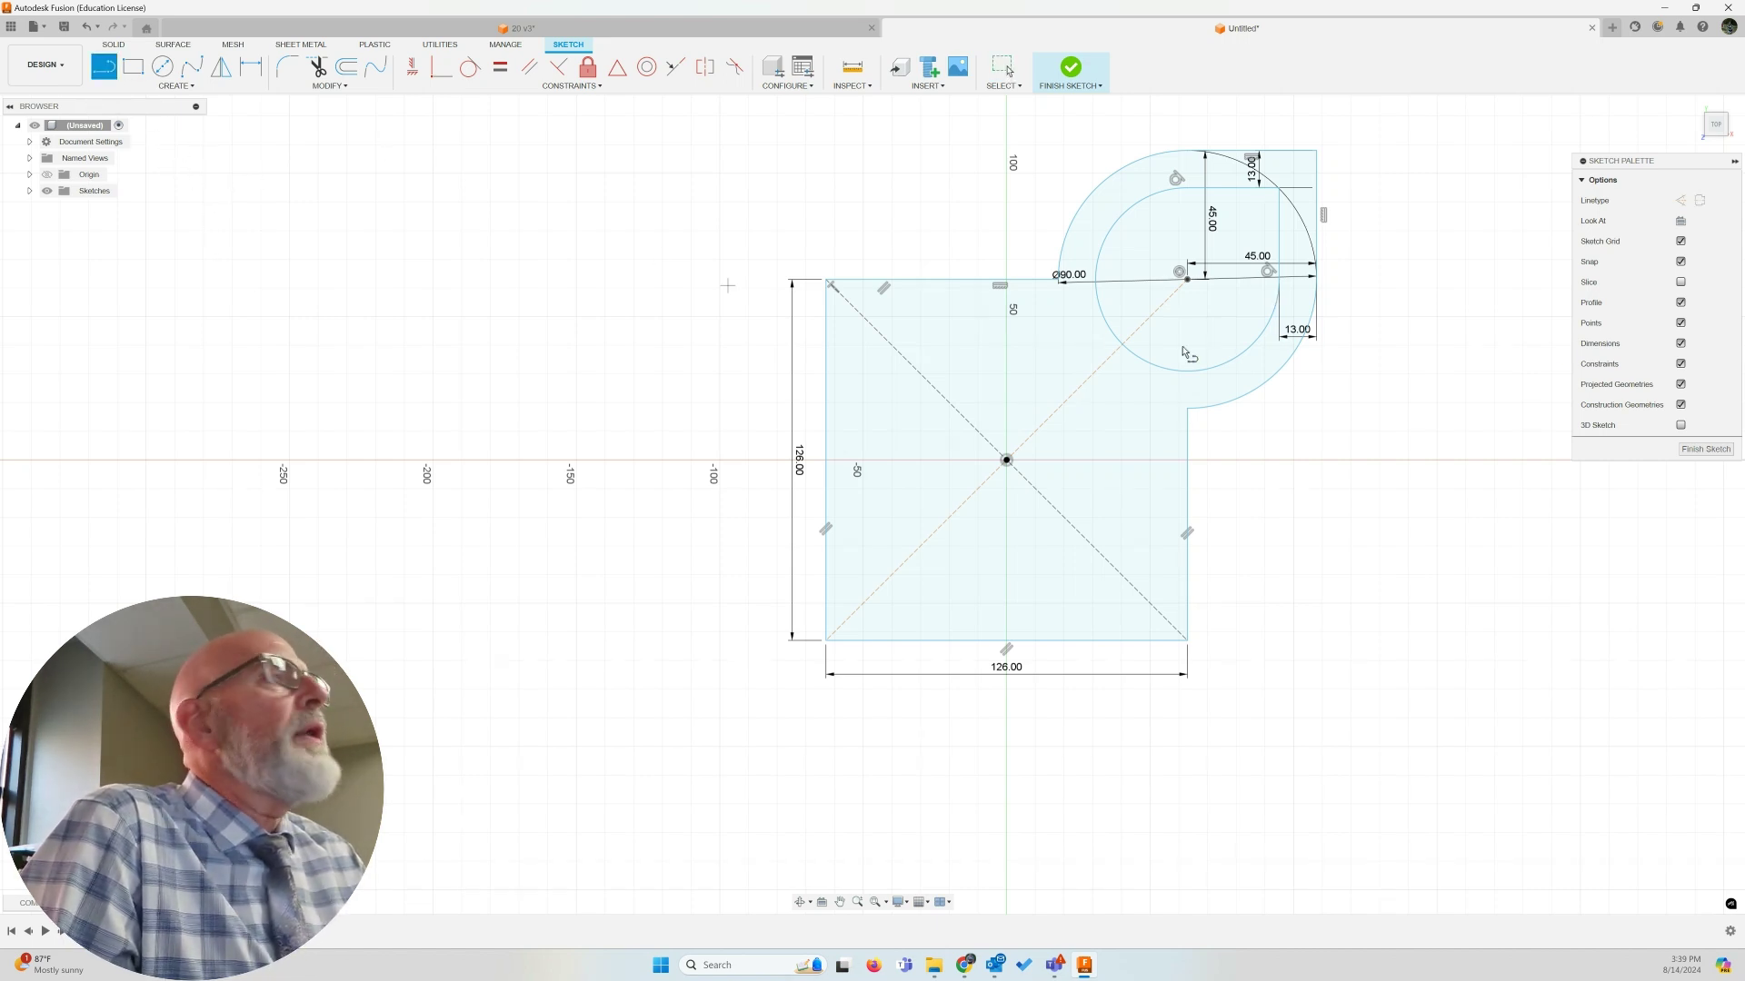
{"action": "left_click", "coordinate": [1679, 200]}
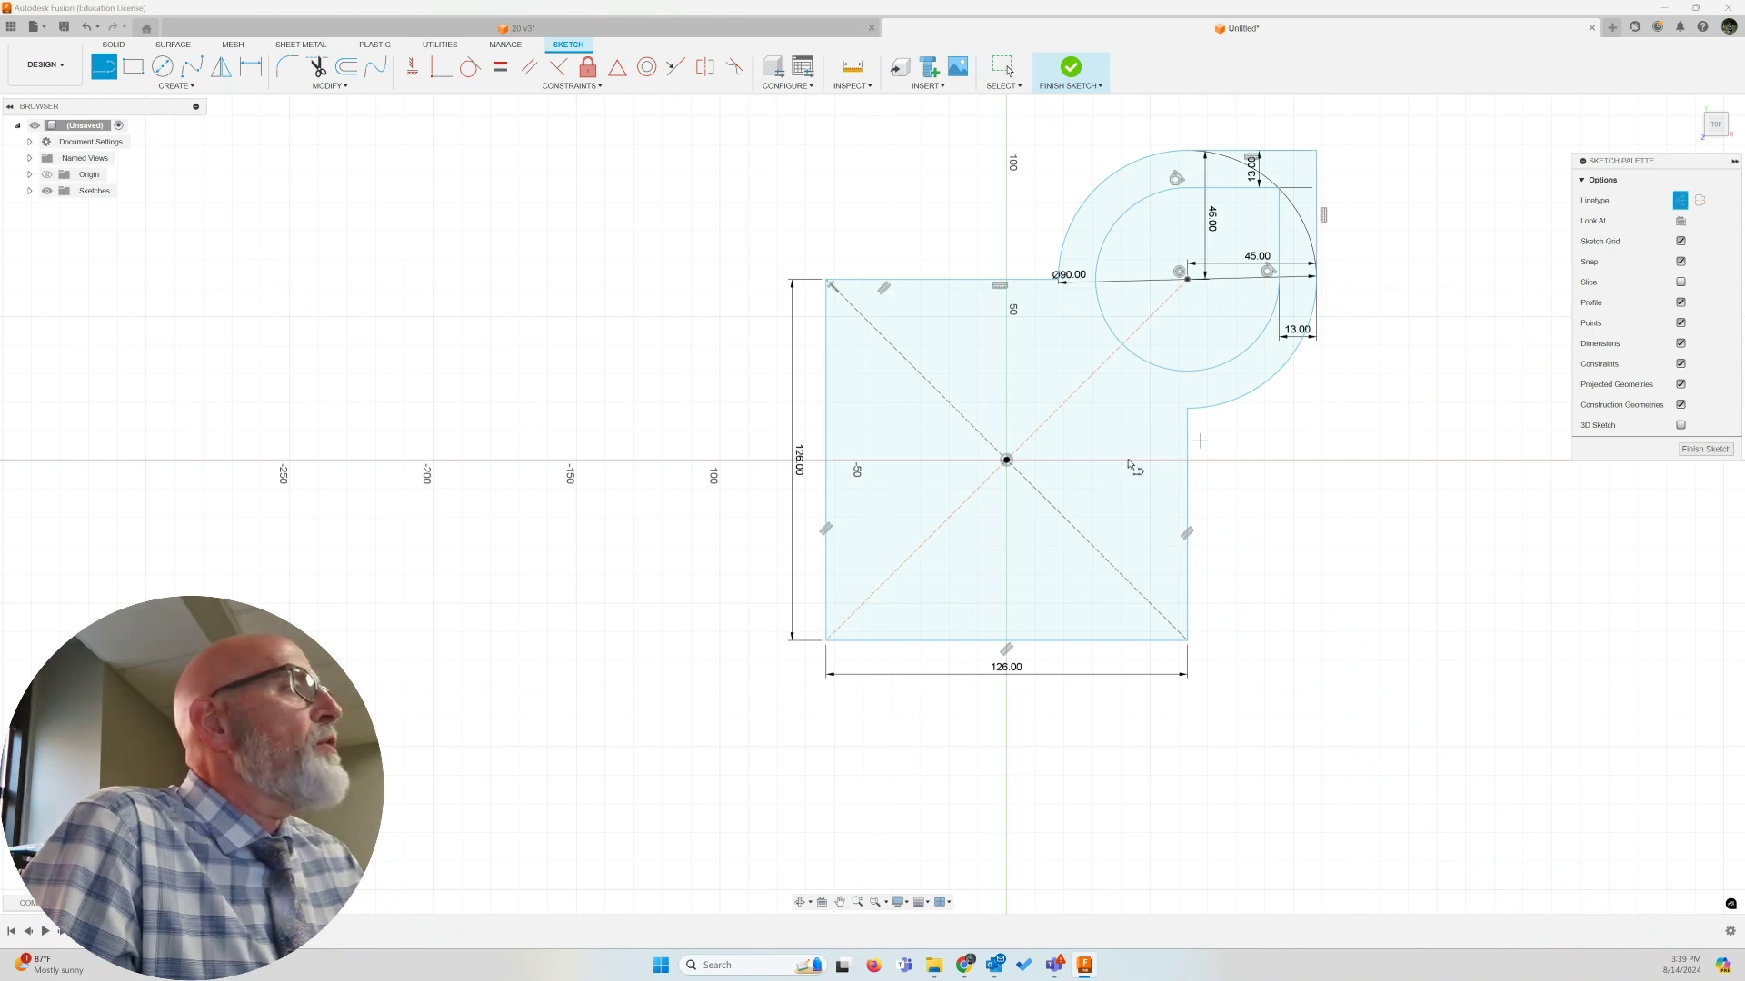
{"action": "left_click", "coordinate": [1006, 385]}
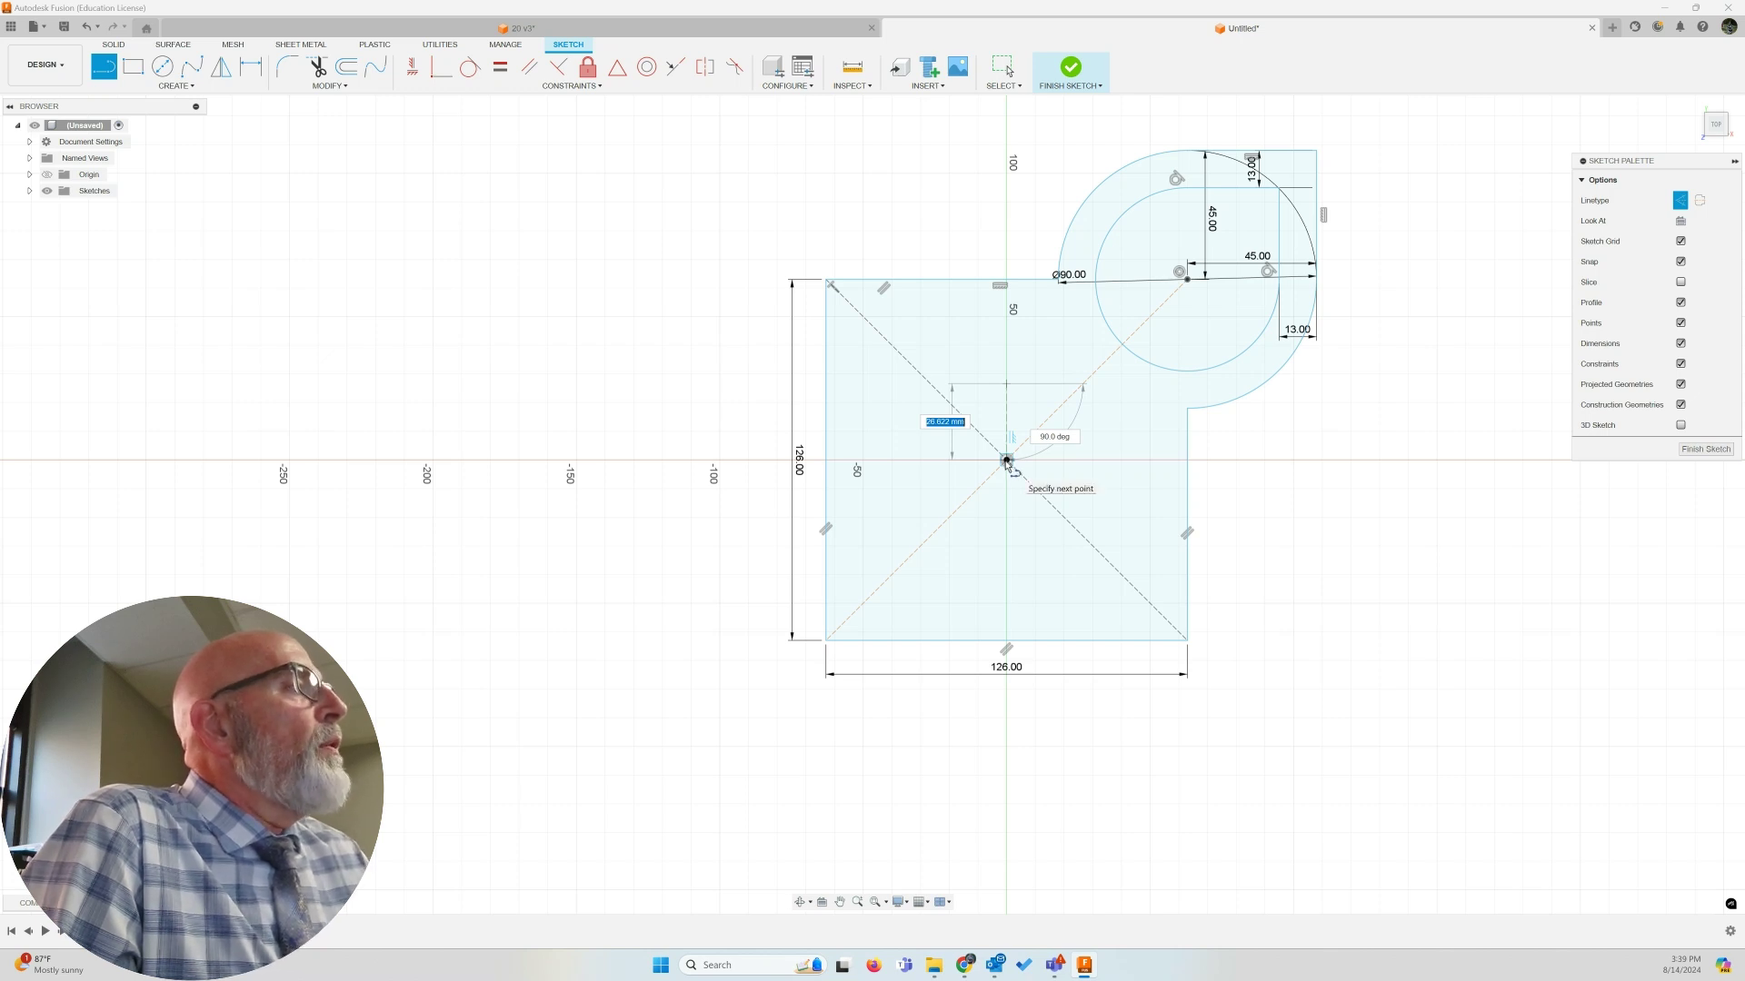
{"action": "left_click", "coordinate": [1007, 461]}
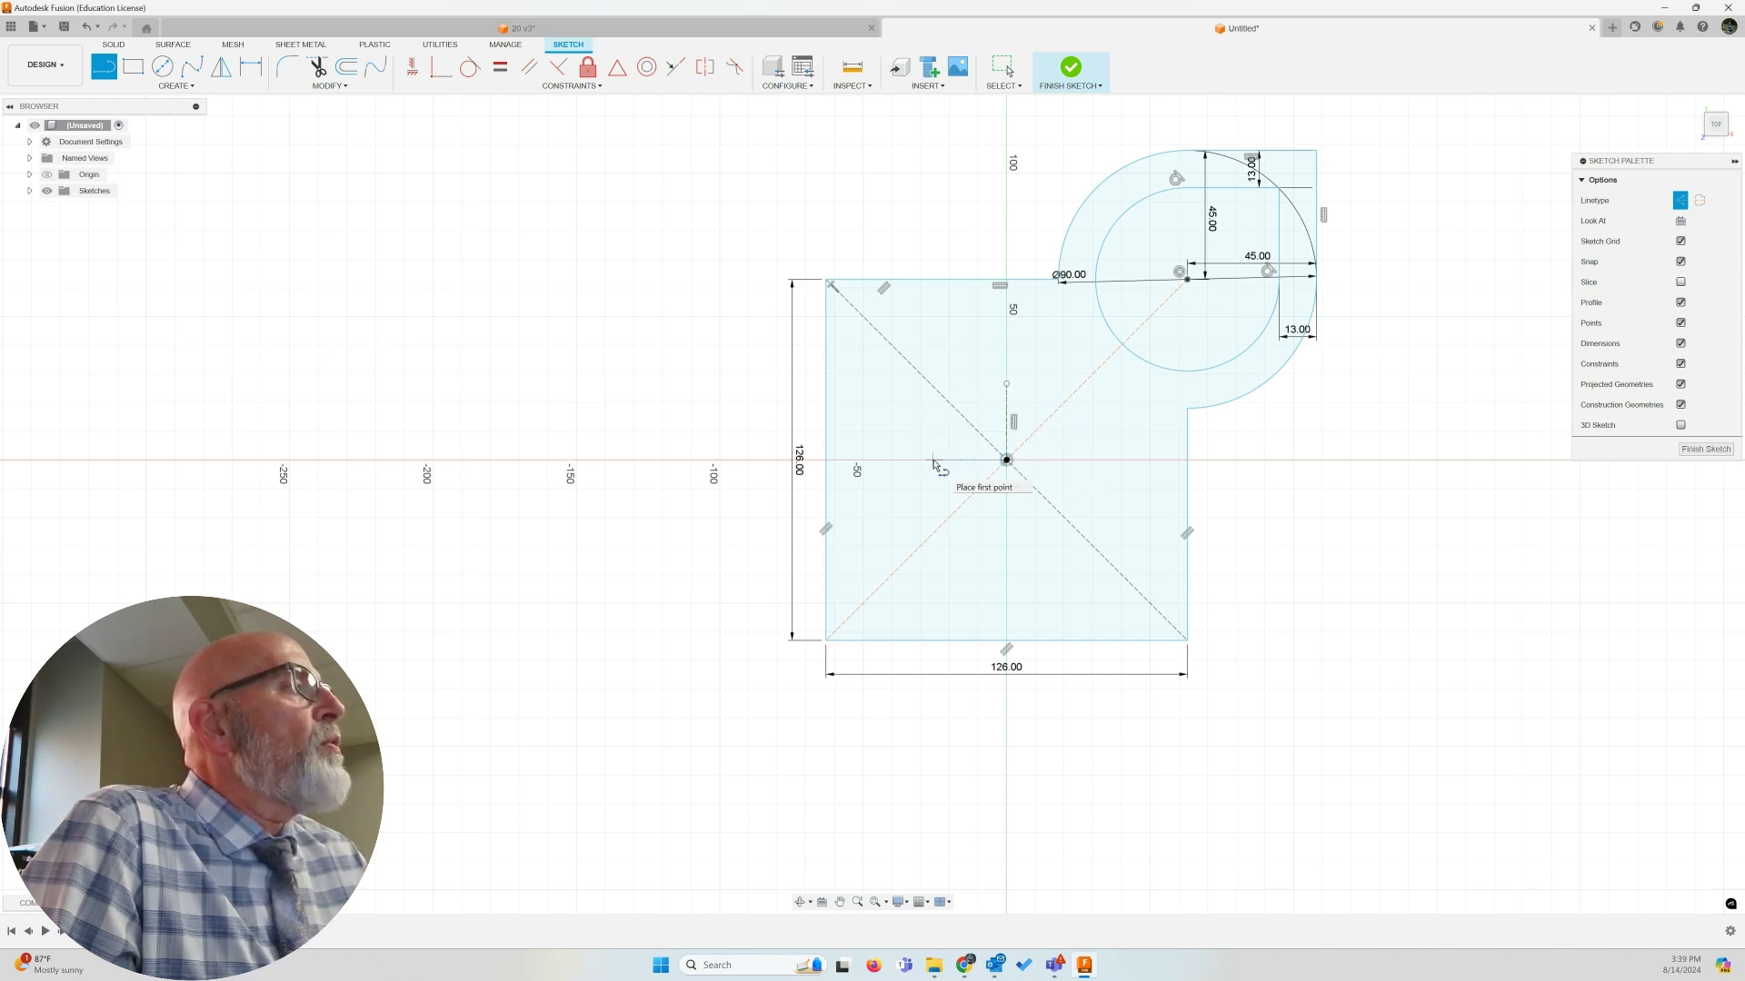
Draw a horizontal construction line about 22 mm long from the square's centre toward its left edge
{"action": "left_click", "coordinate": [936, 465]}
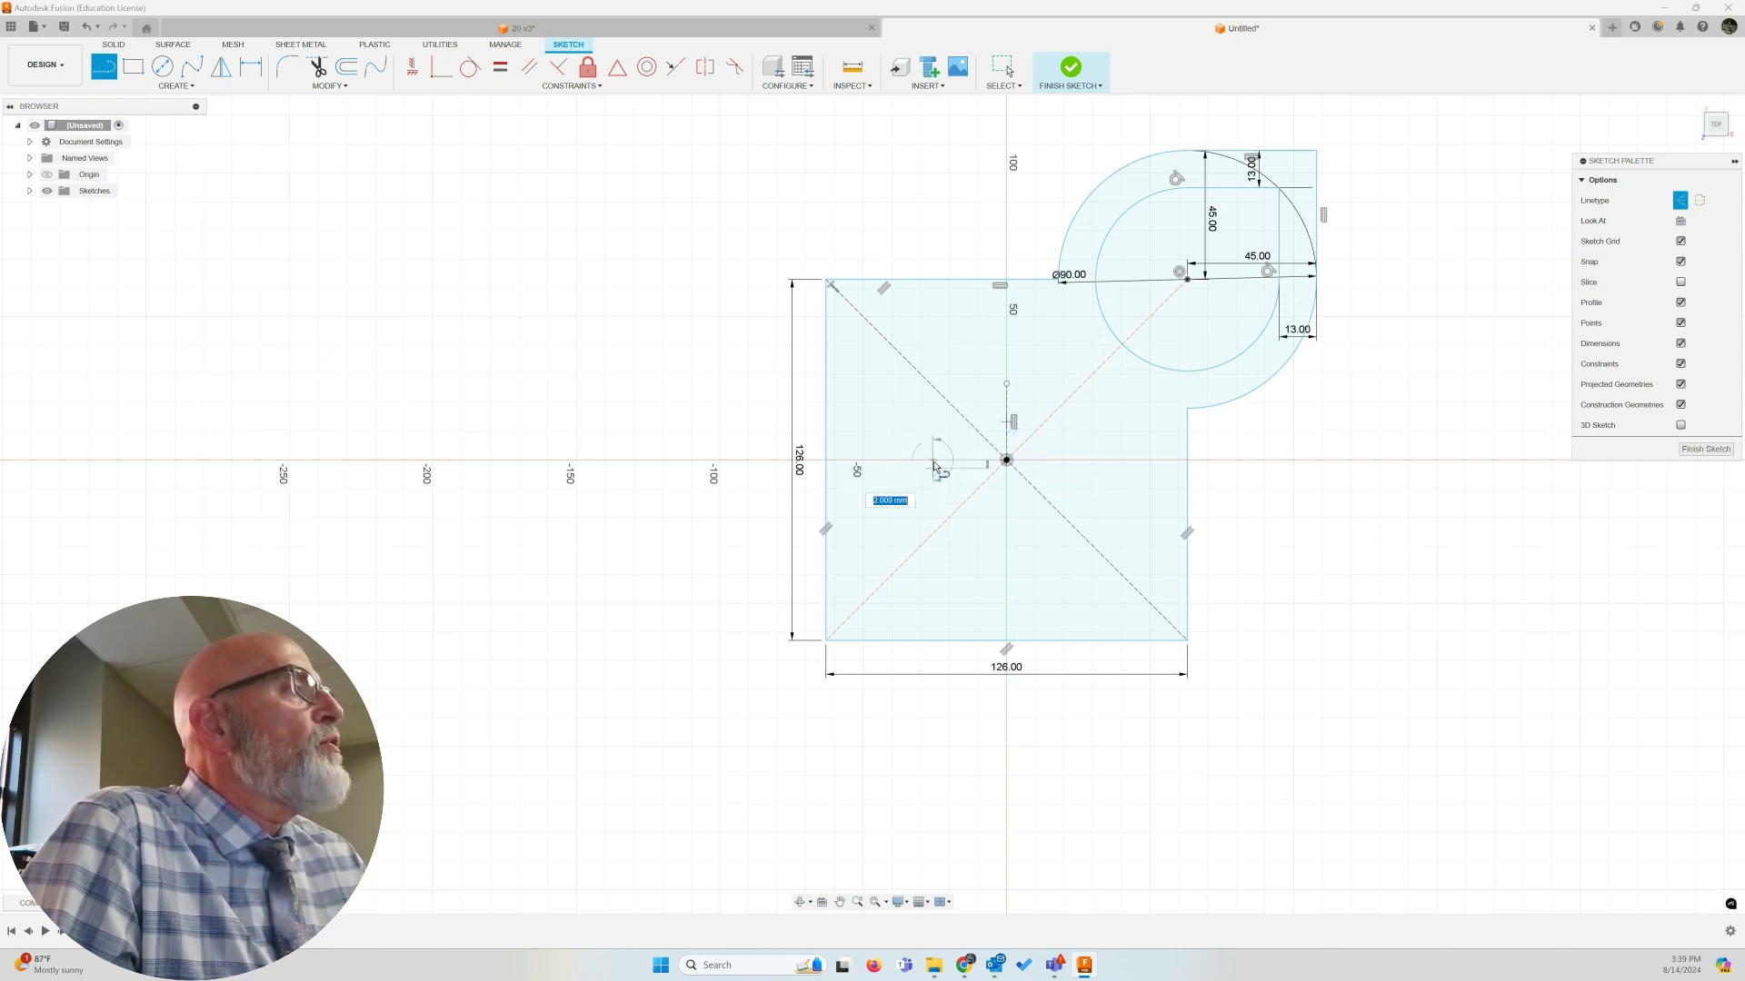
{"action": "key", "text": "Escape"}
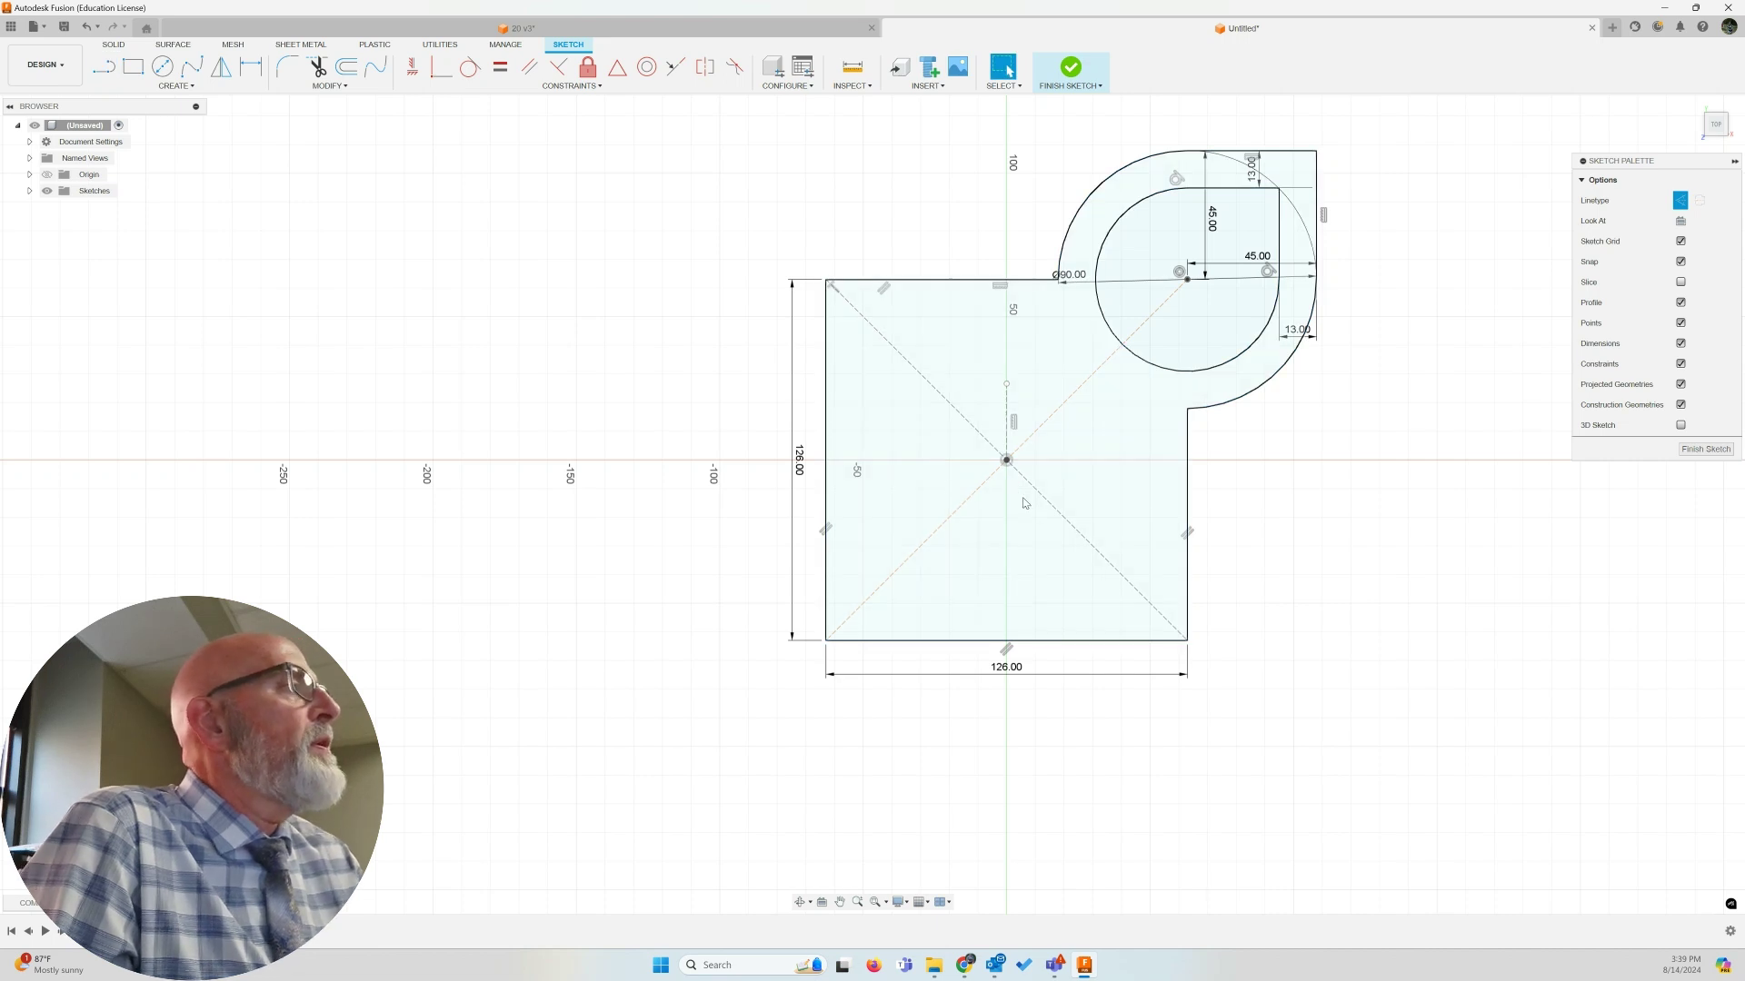
{"action": "left_click", "coordinate": [1006, 427]}
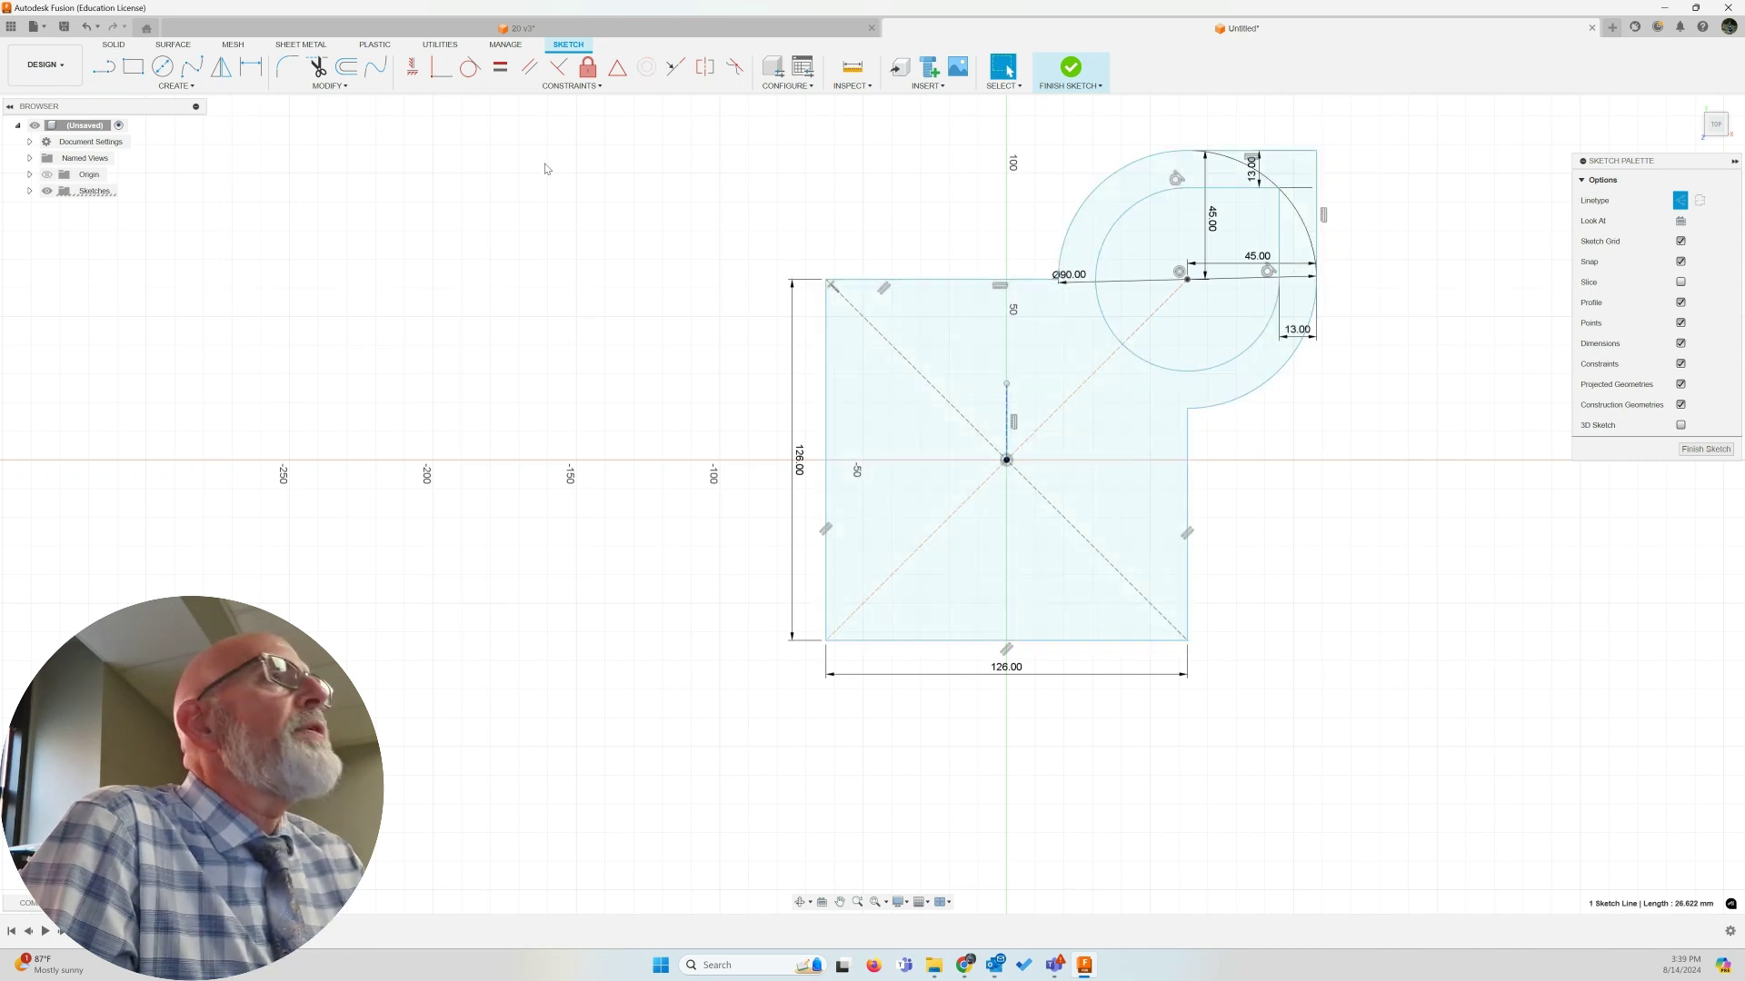
{"action": "left_click", "coordinate": [104, 66]}
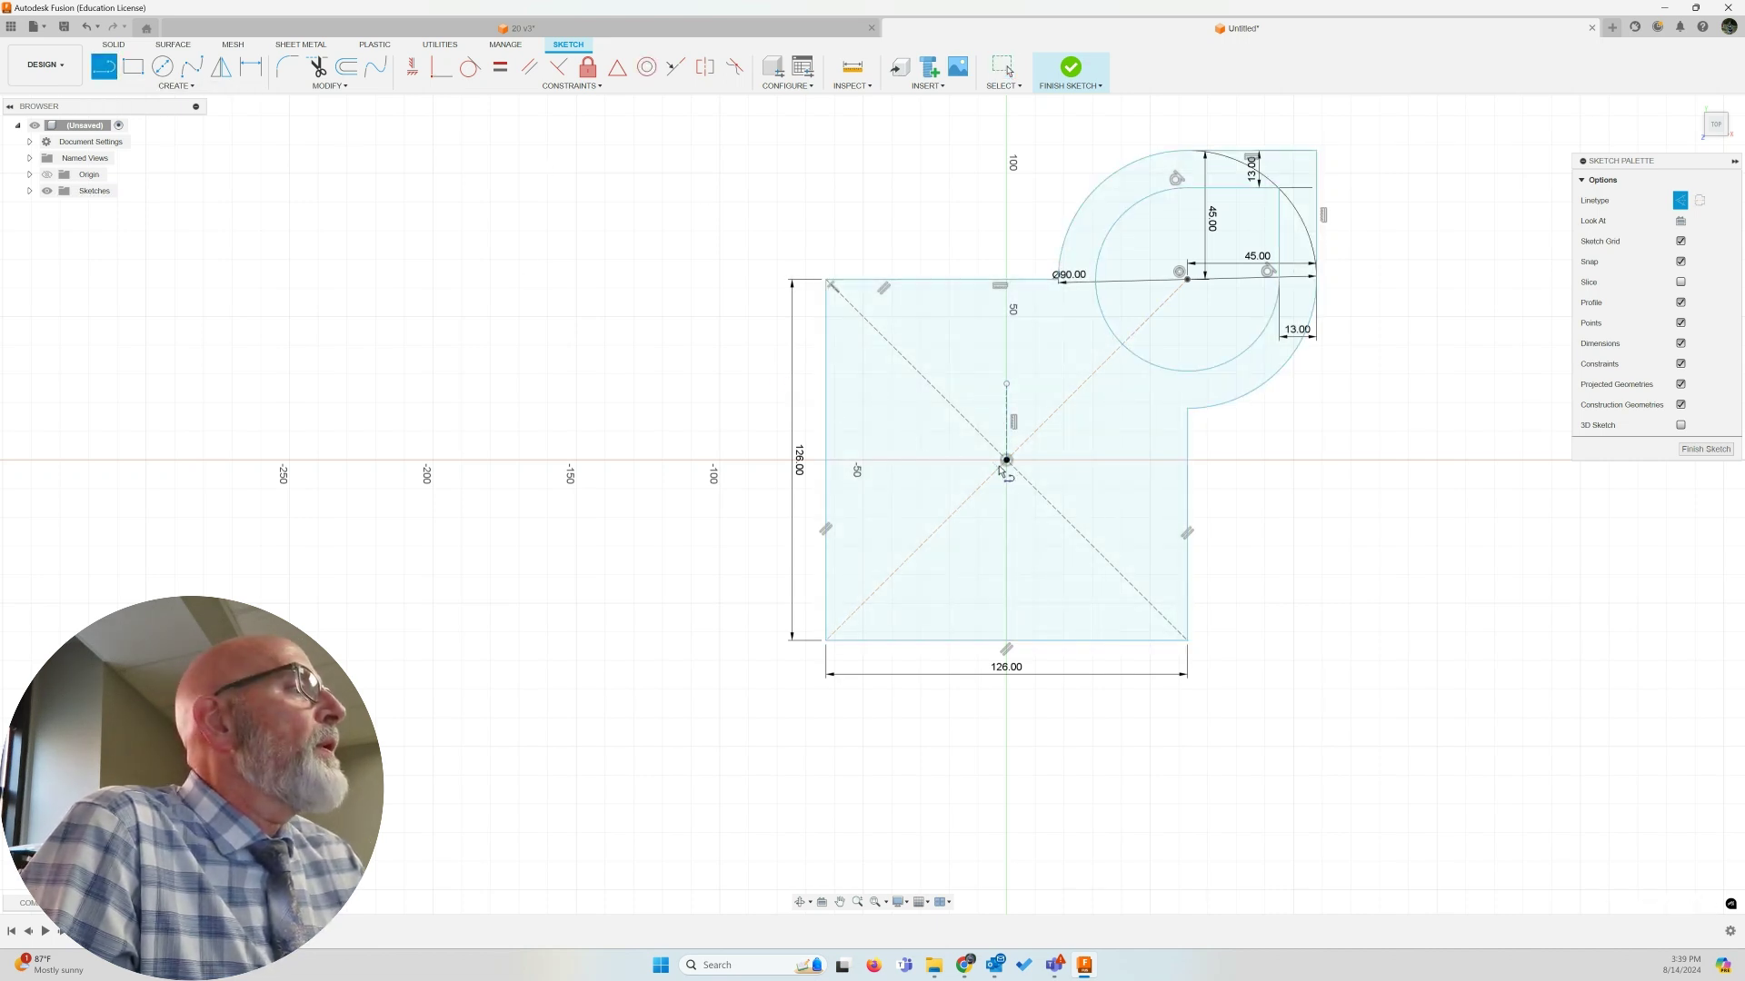
{"action": "left_click", "coordinate": [1006, 461]}
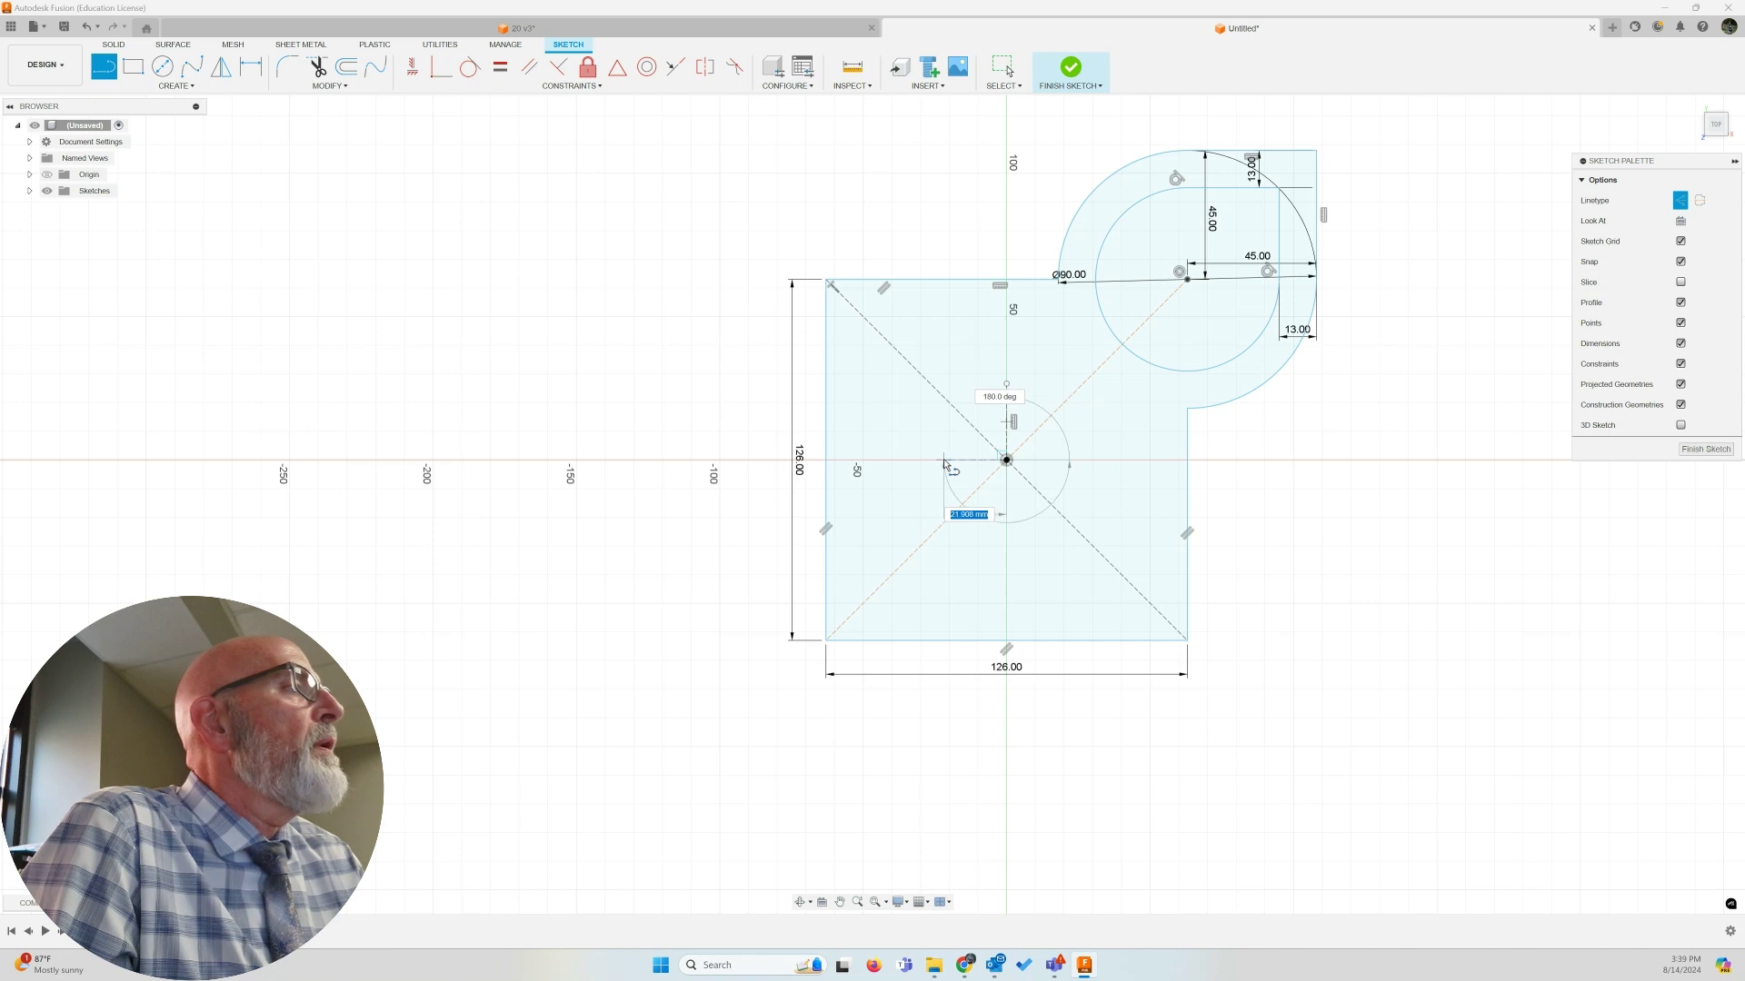
{"action": "left_click", "coordinate": [944, 461]}
{"action": "key", "text": "Escape"}
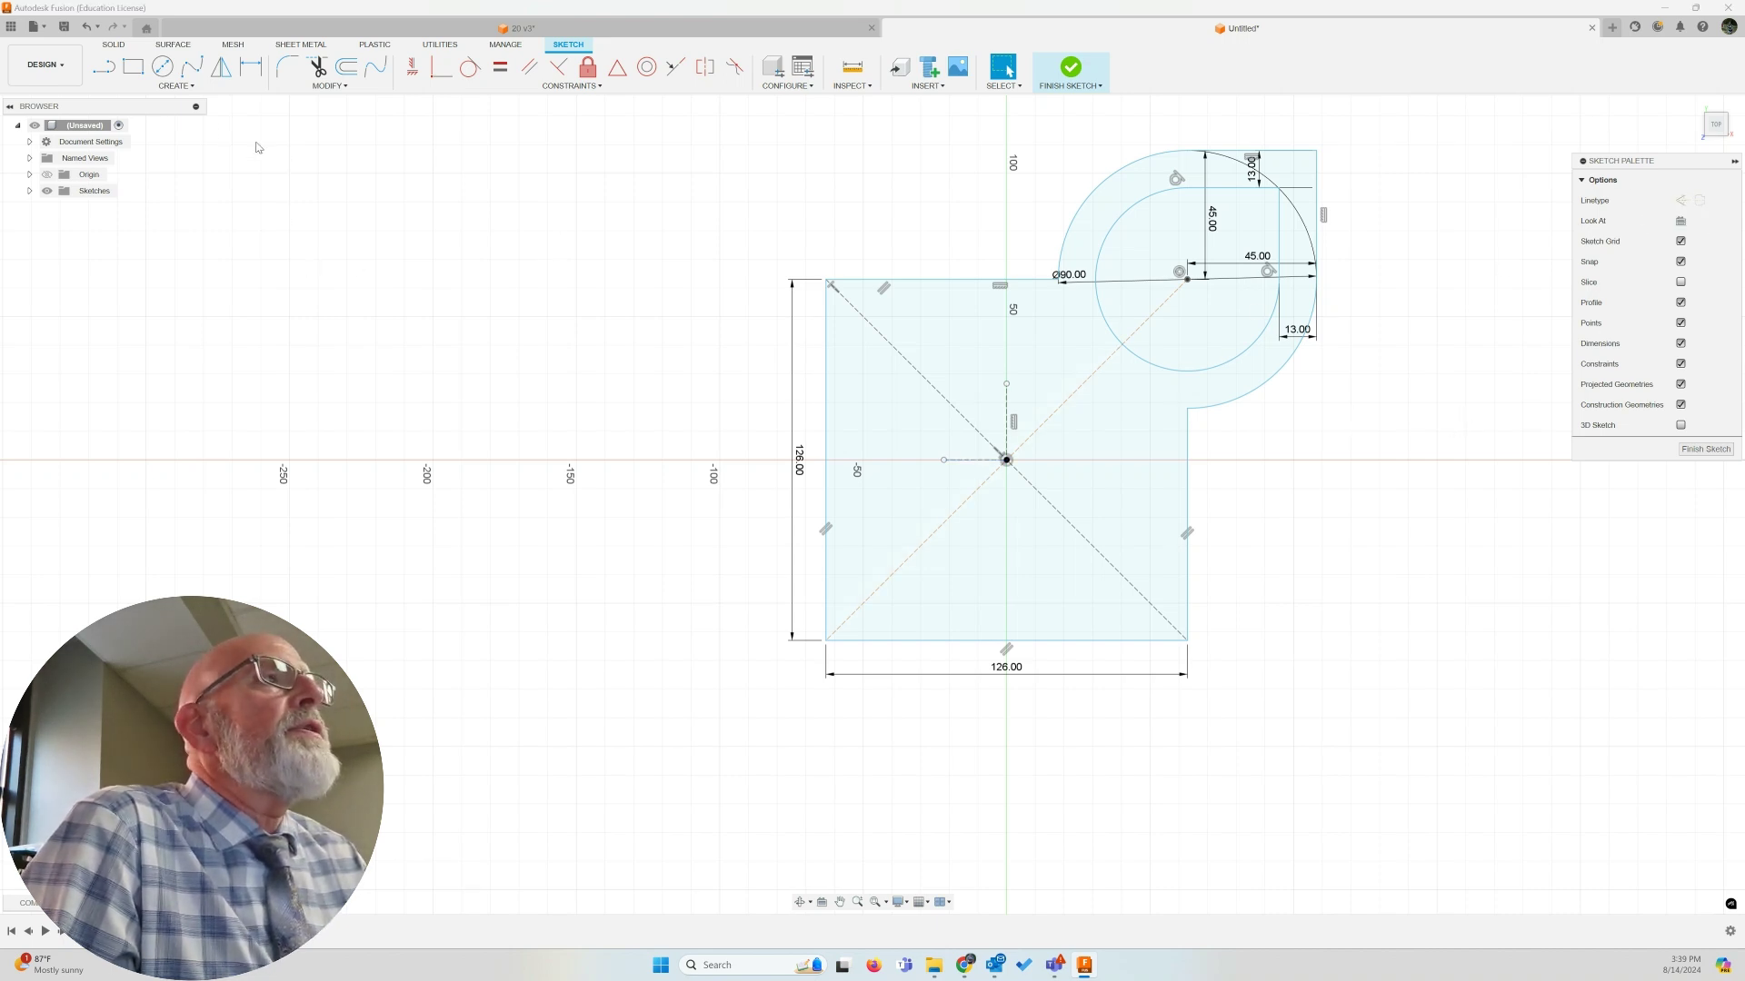
Mirror the seven inner and outer teardrop curves of the upper-right lobe about the vertical construction line
{"action": "left_click", "coordinate": [192, 88]}
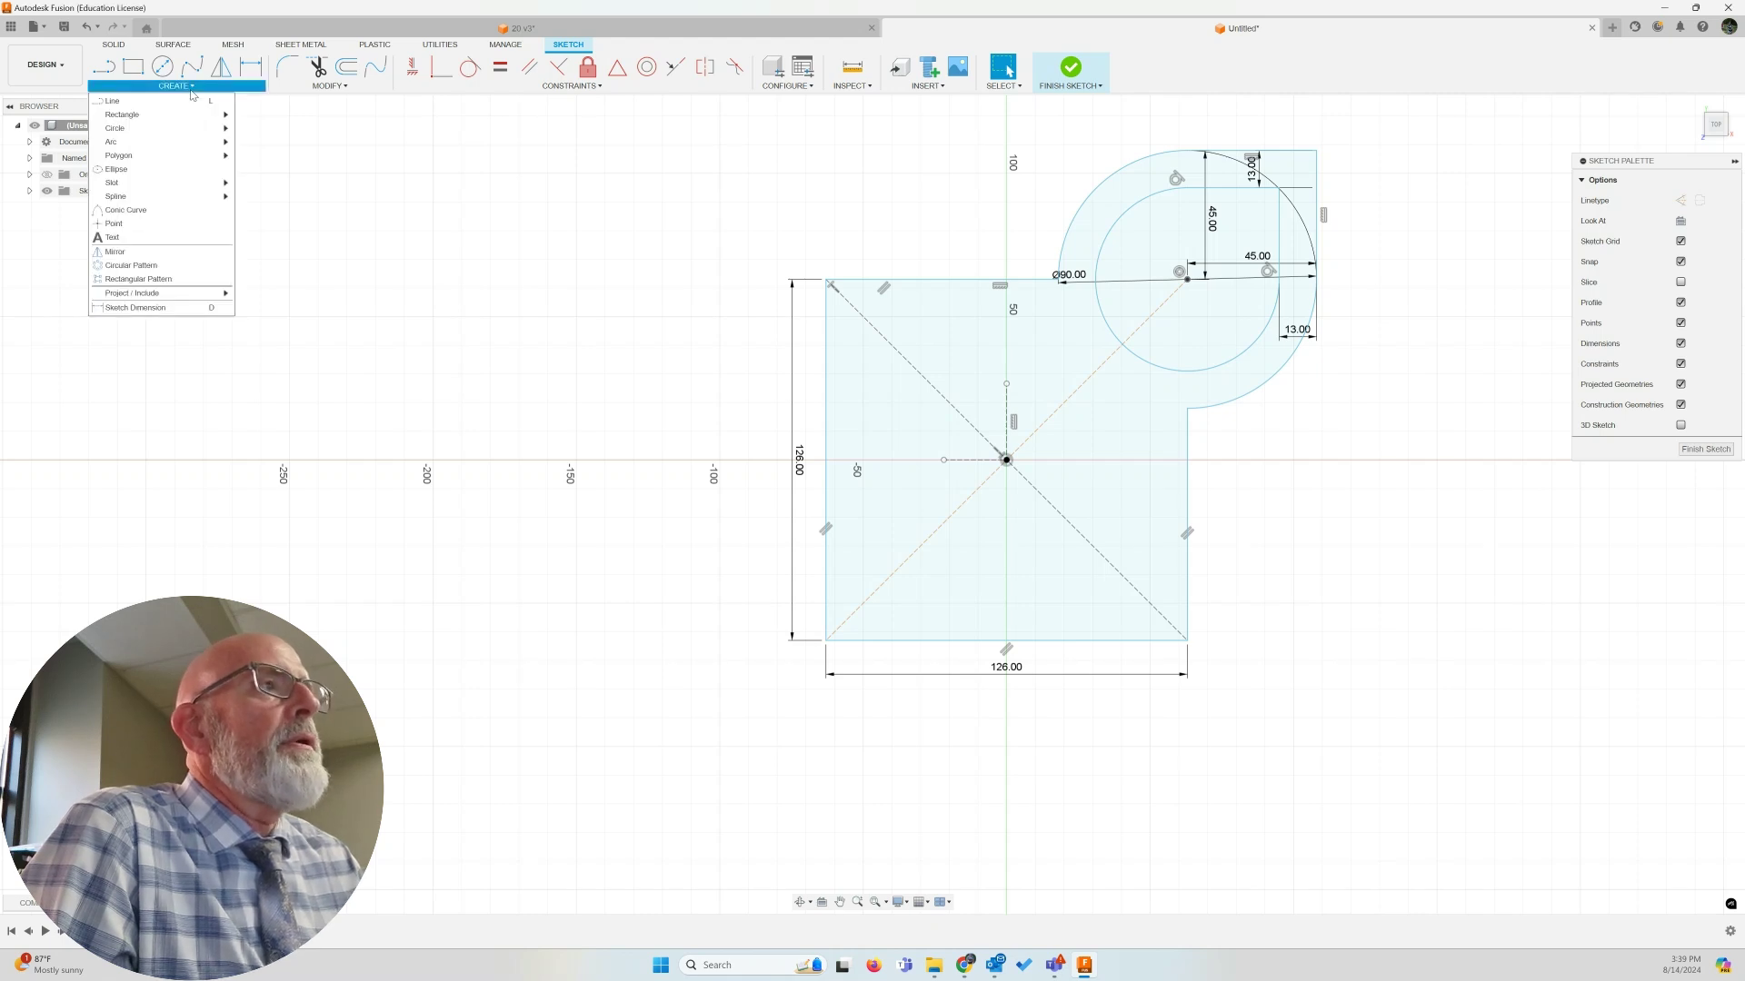
{"action": "left_click", "coordinate": [137, 252]}
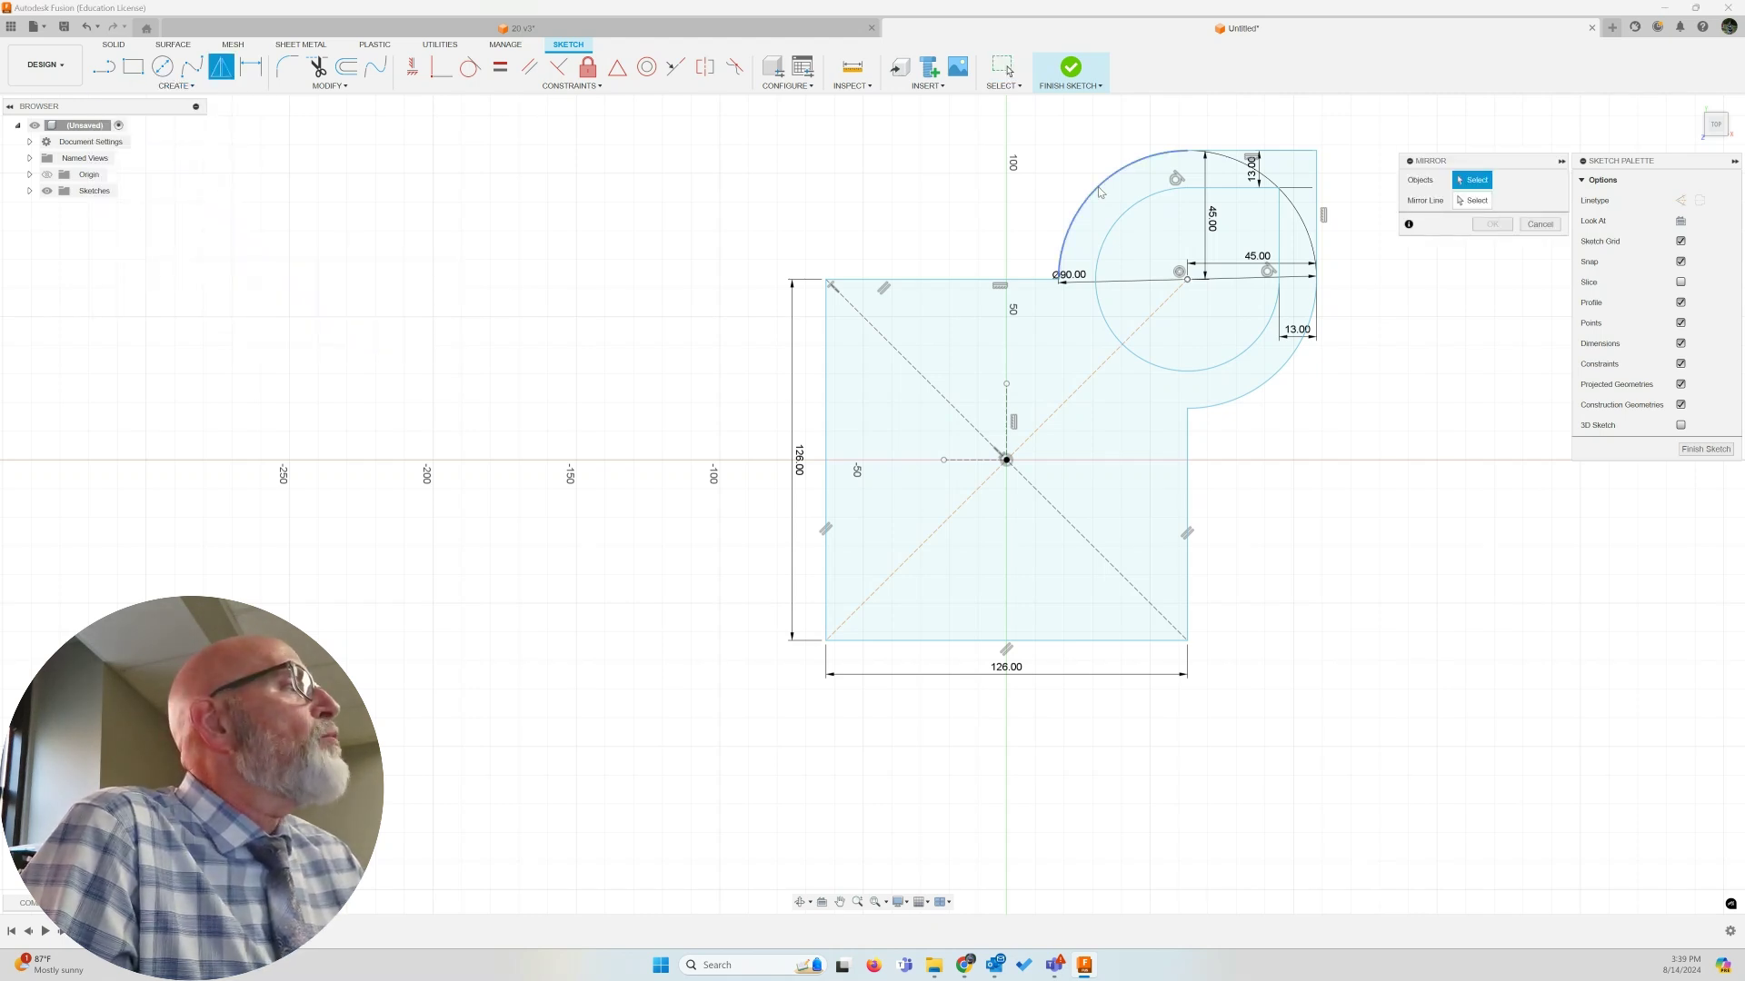
{"action": "left_click", "coordinate": [1171, 152]}
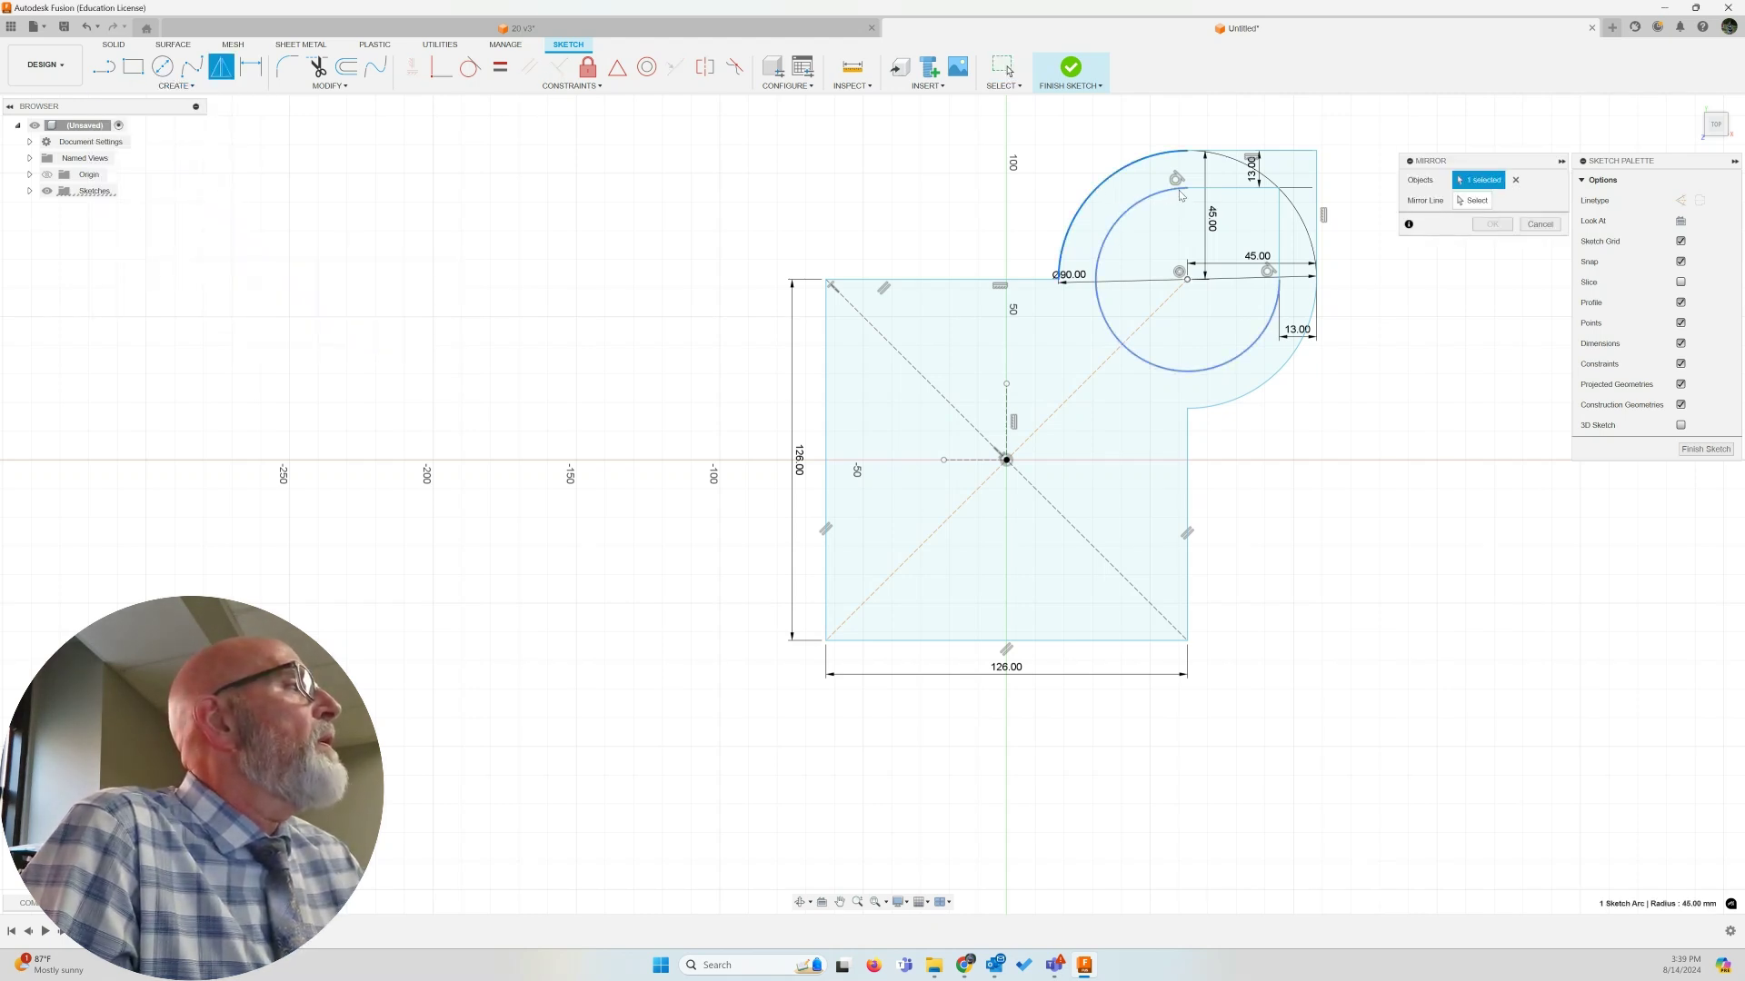
{"action": "left_click", "coordinate": [1232, 151]}
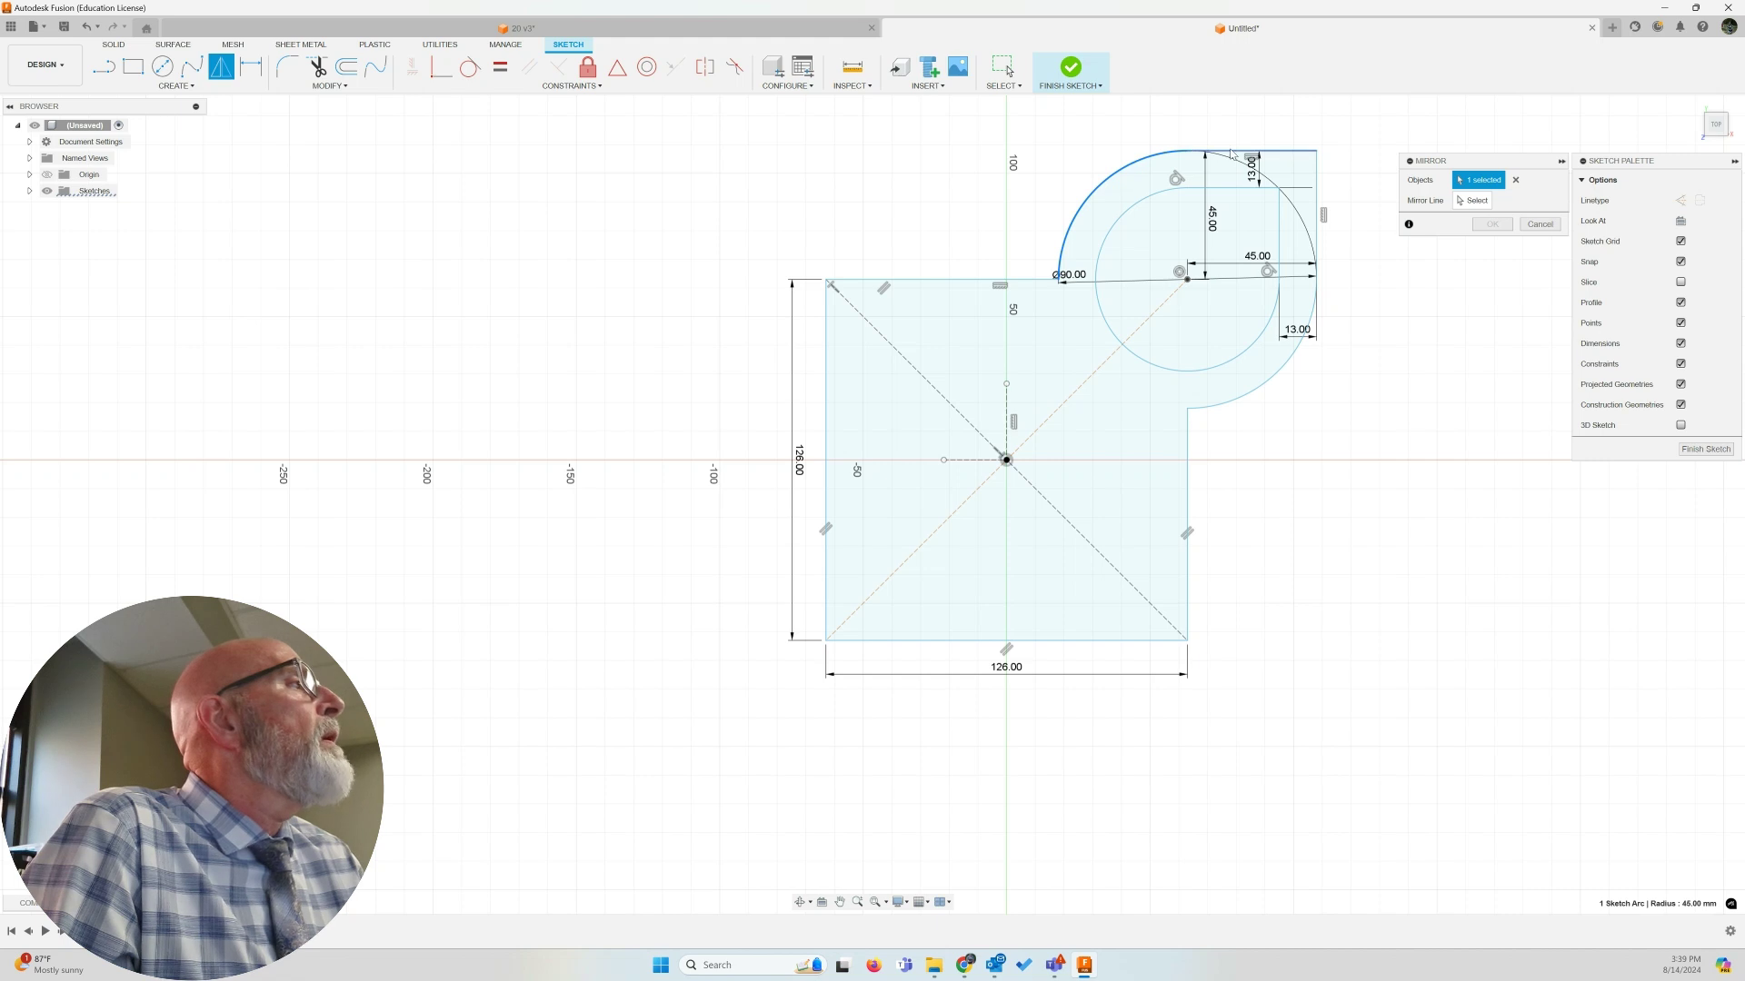
{"action": "left_click", "coordinate": [1317, 192]}
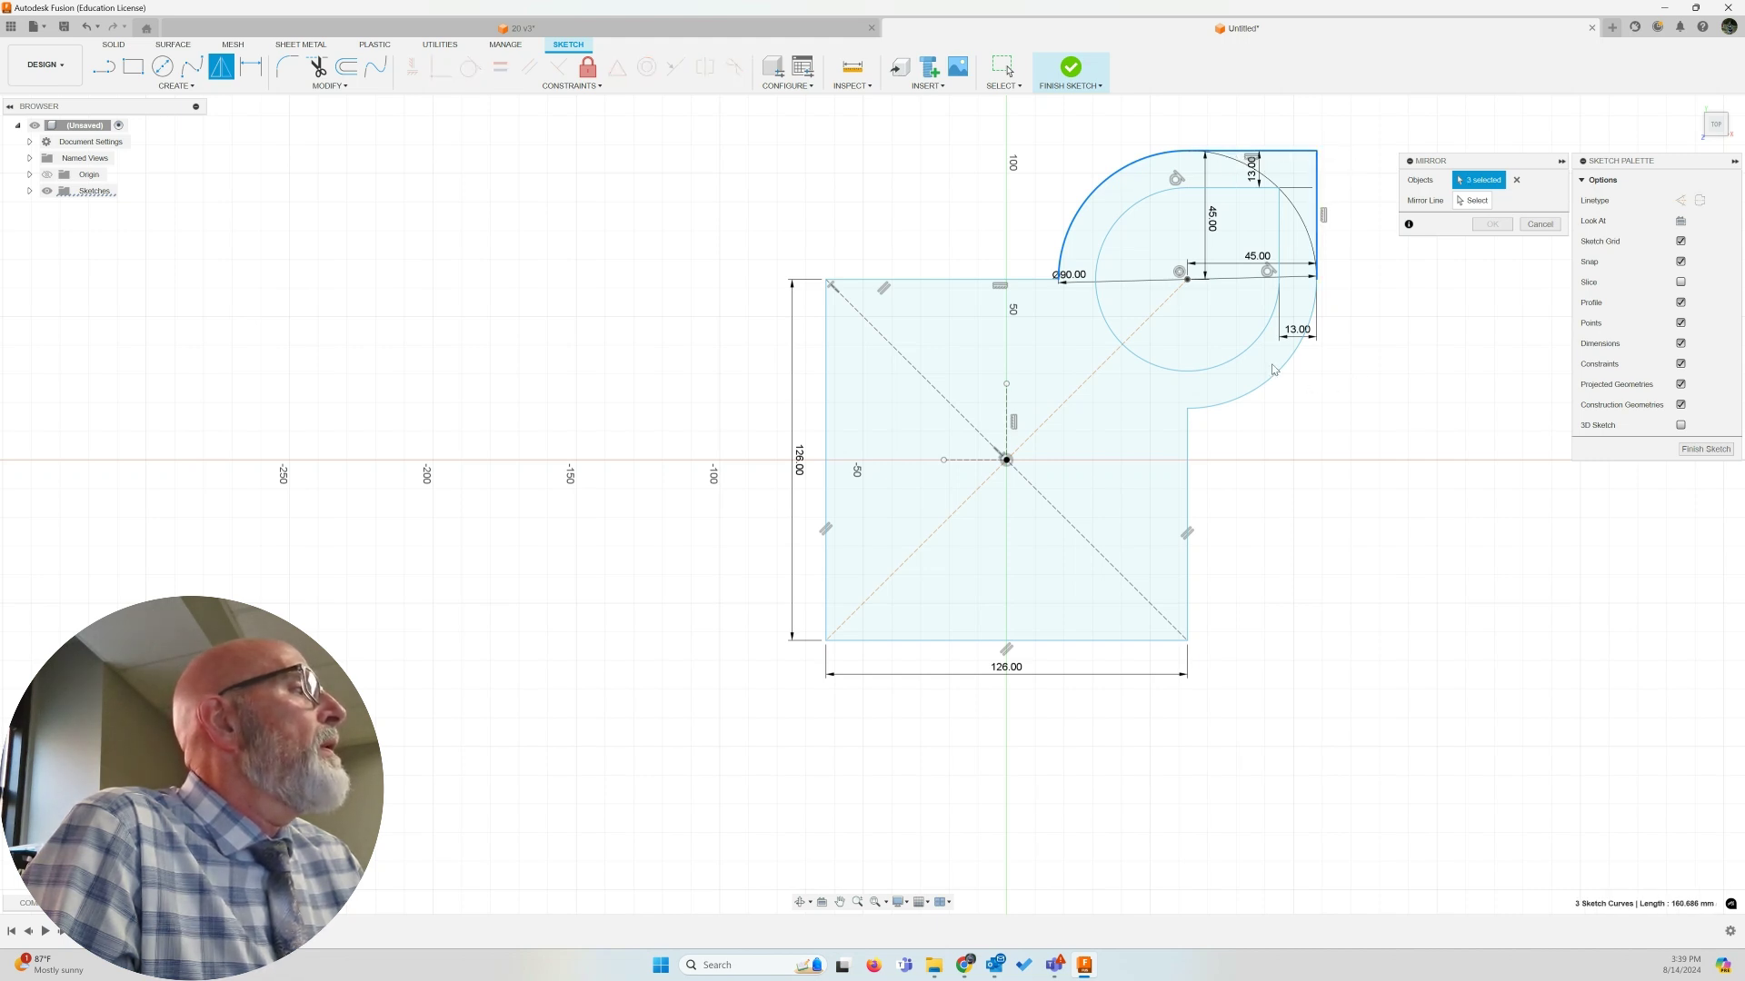
{"action": "left_click", "coordinate": [1274, 371]}
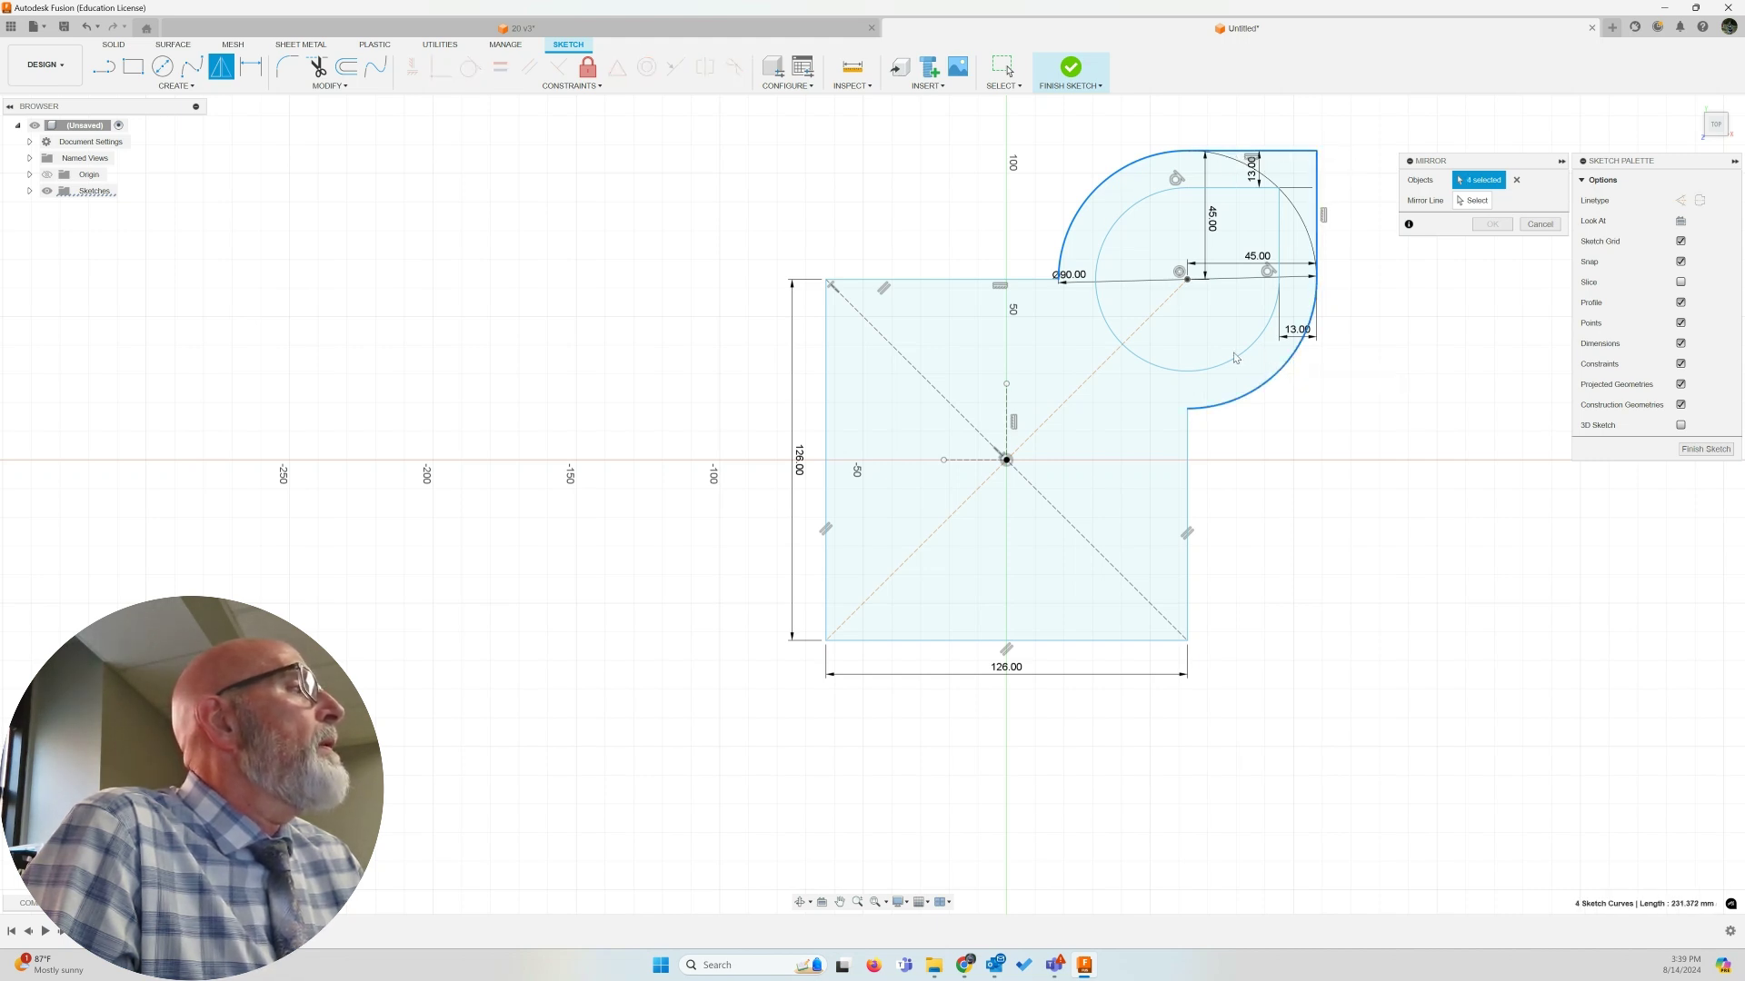
{"action": "left_click", "coordinate": [1235, 359]}
{"action": "left_click", "coordinate": [1278, 250]}
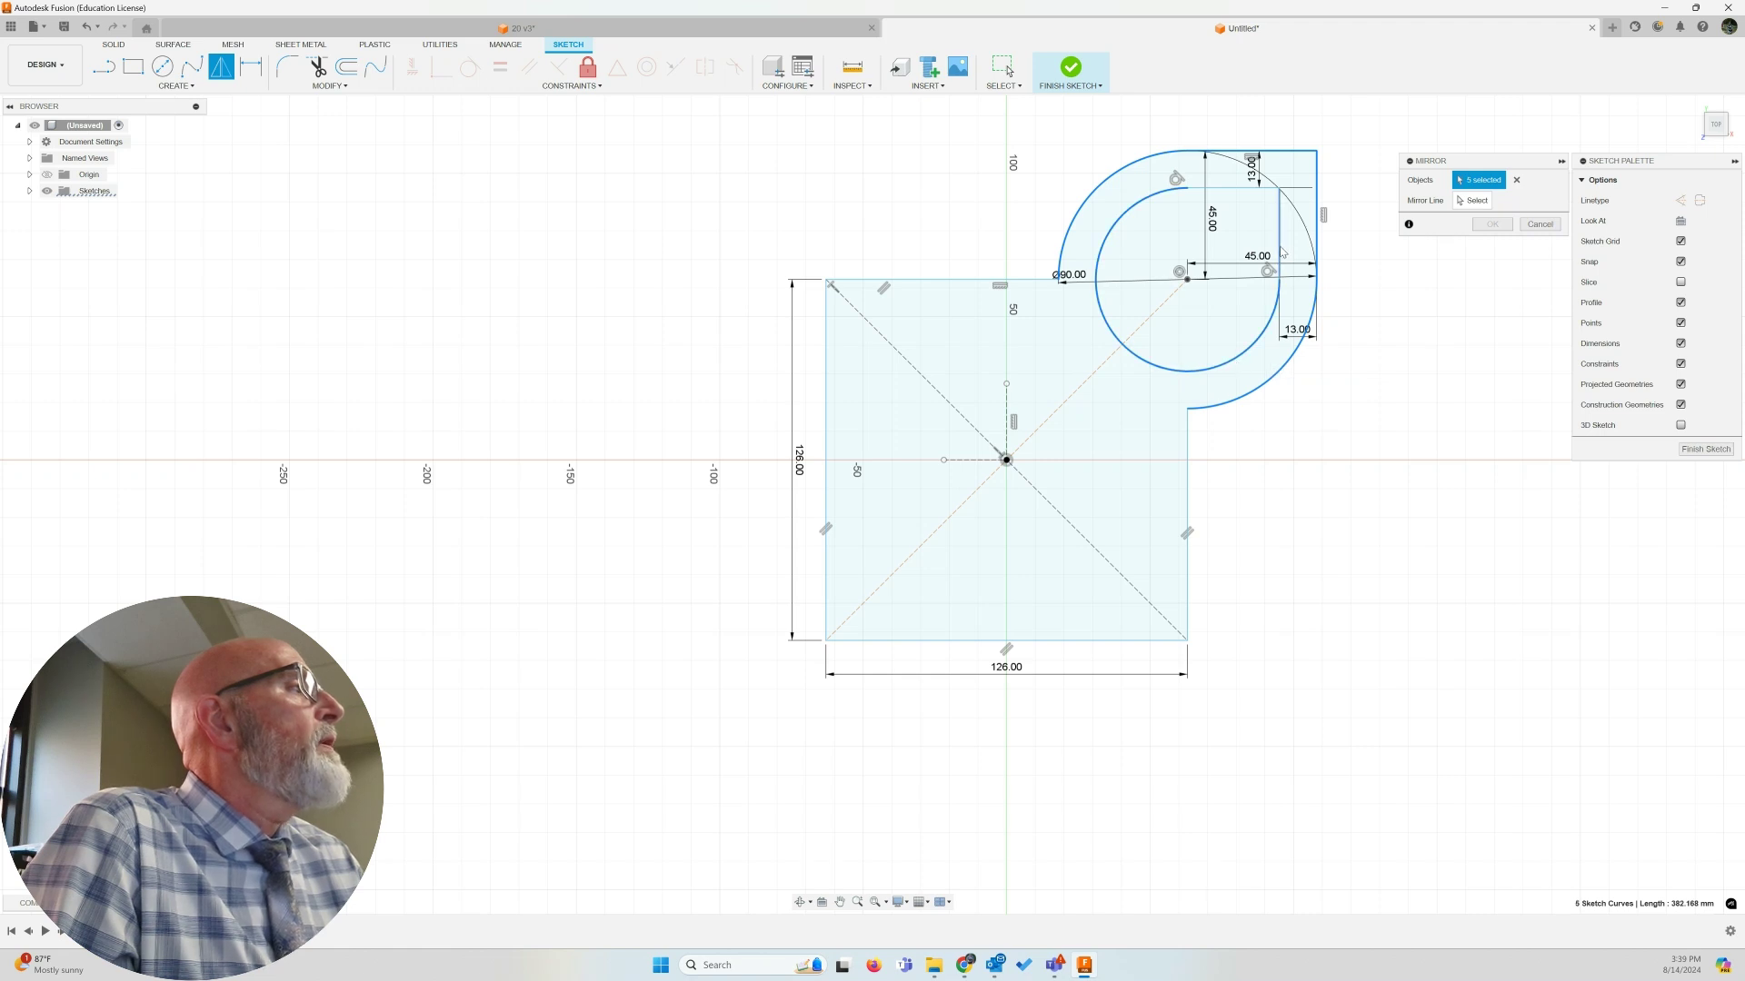
{"action": "left_click", "coordinate": [1237, 188]}
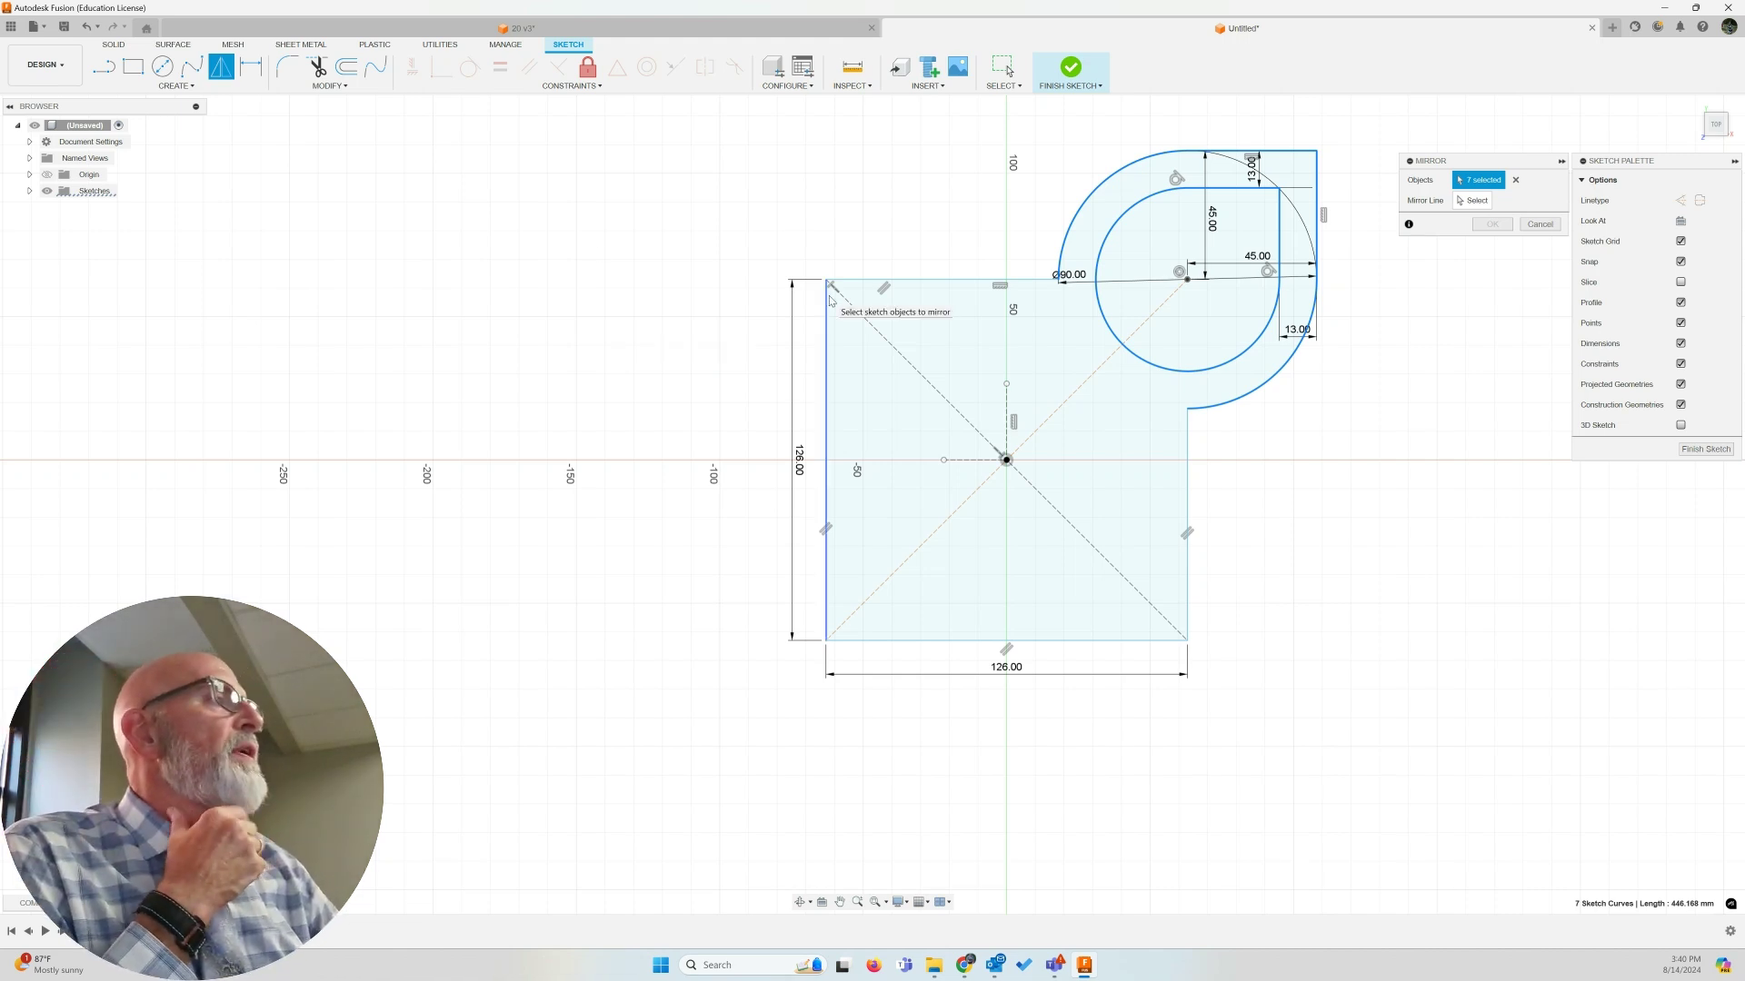
{"action": "left_click", "coordinate": [1478, 200]}
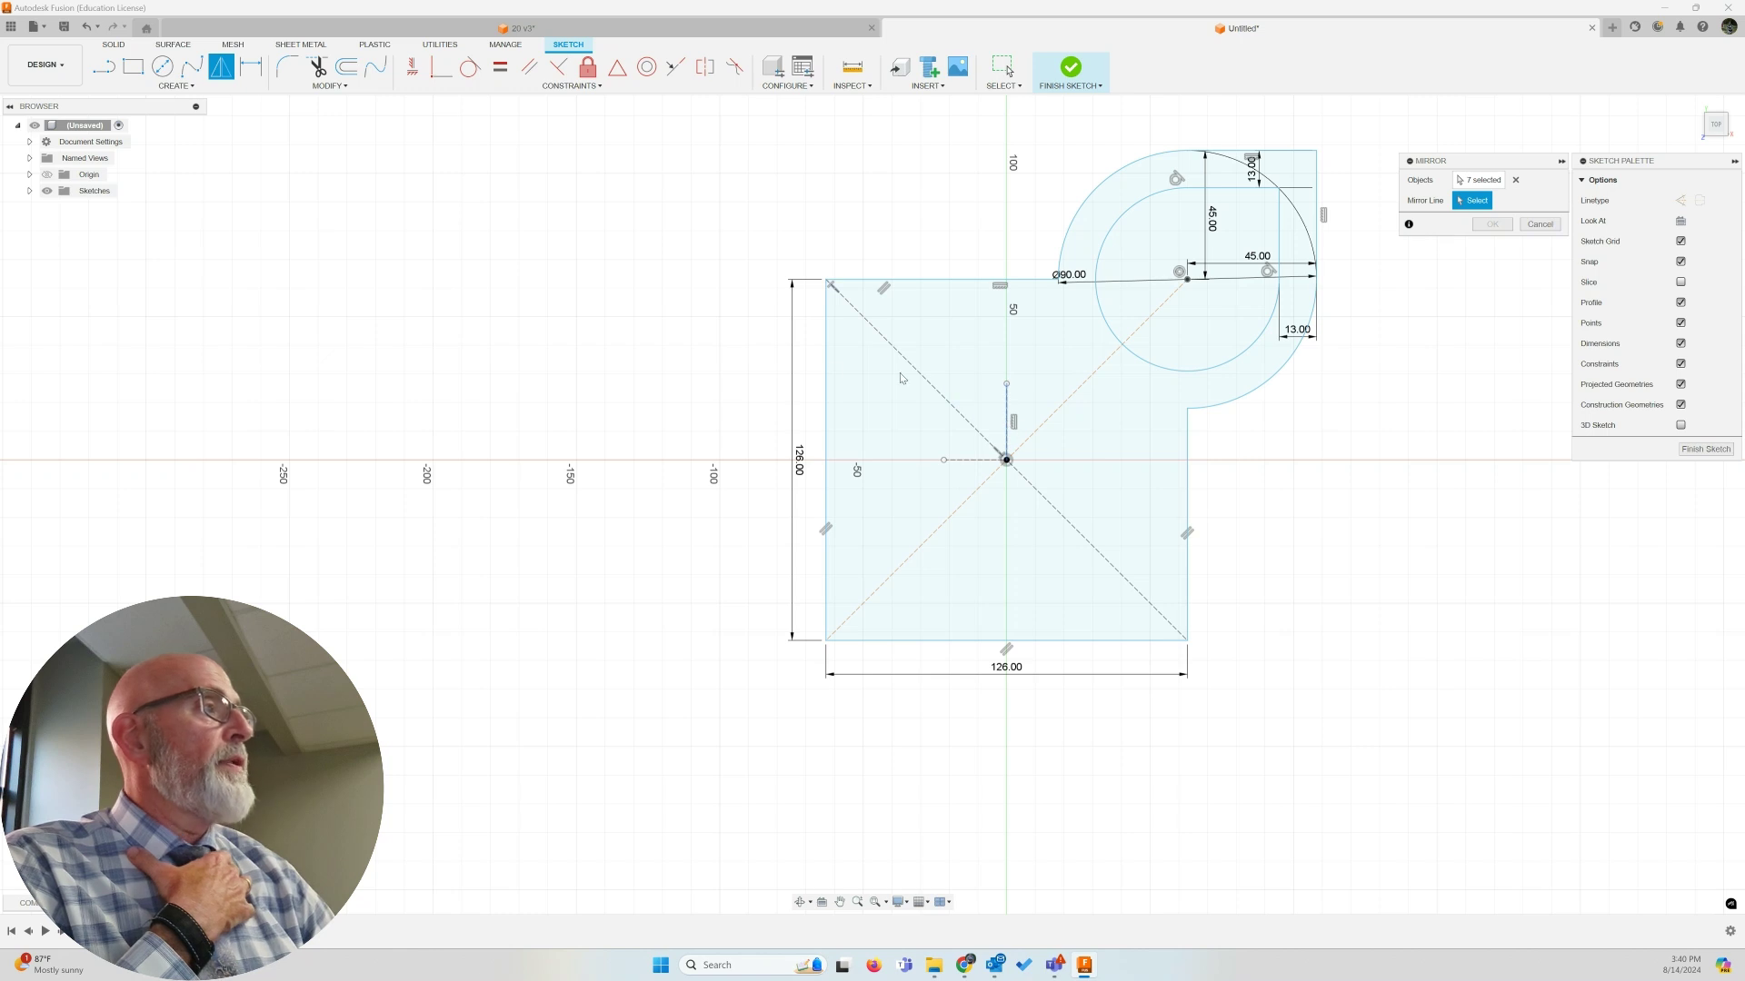
{"action": "left_click", "coordinate": [1006, 418]}
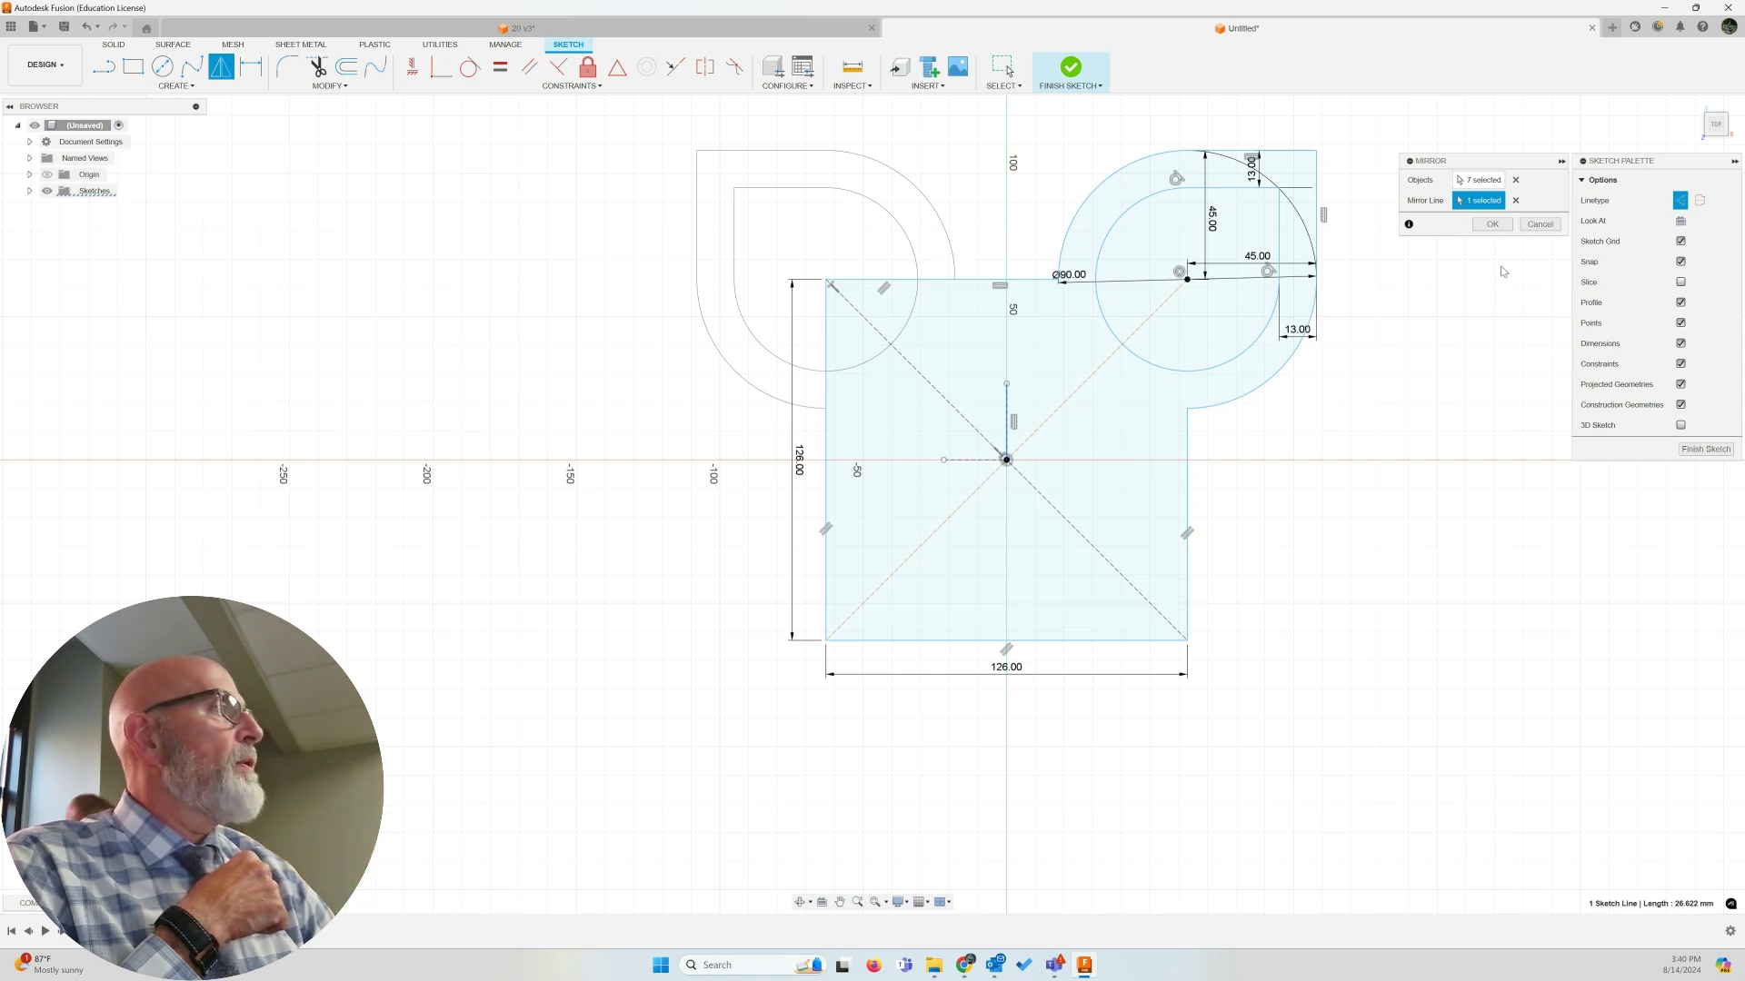
{"action": "left_click", "coordinate": [1495, 226]}
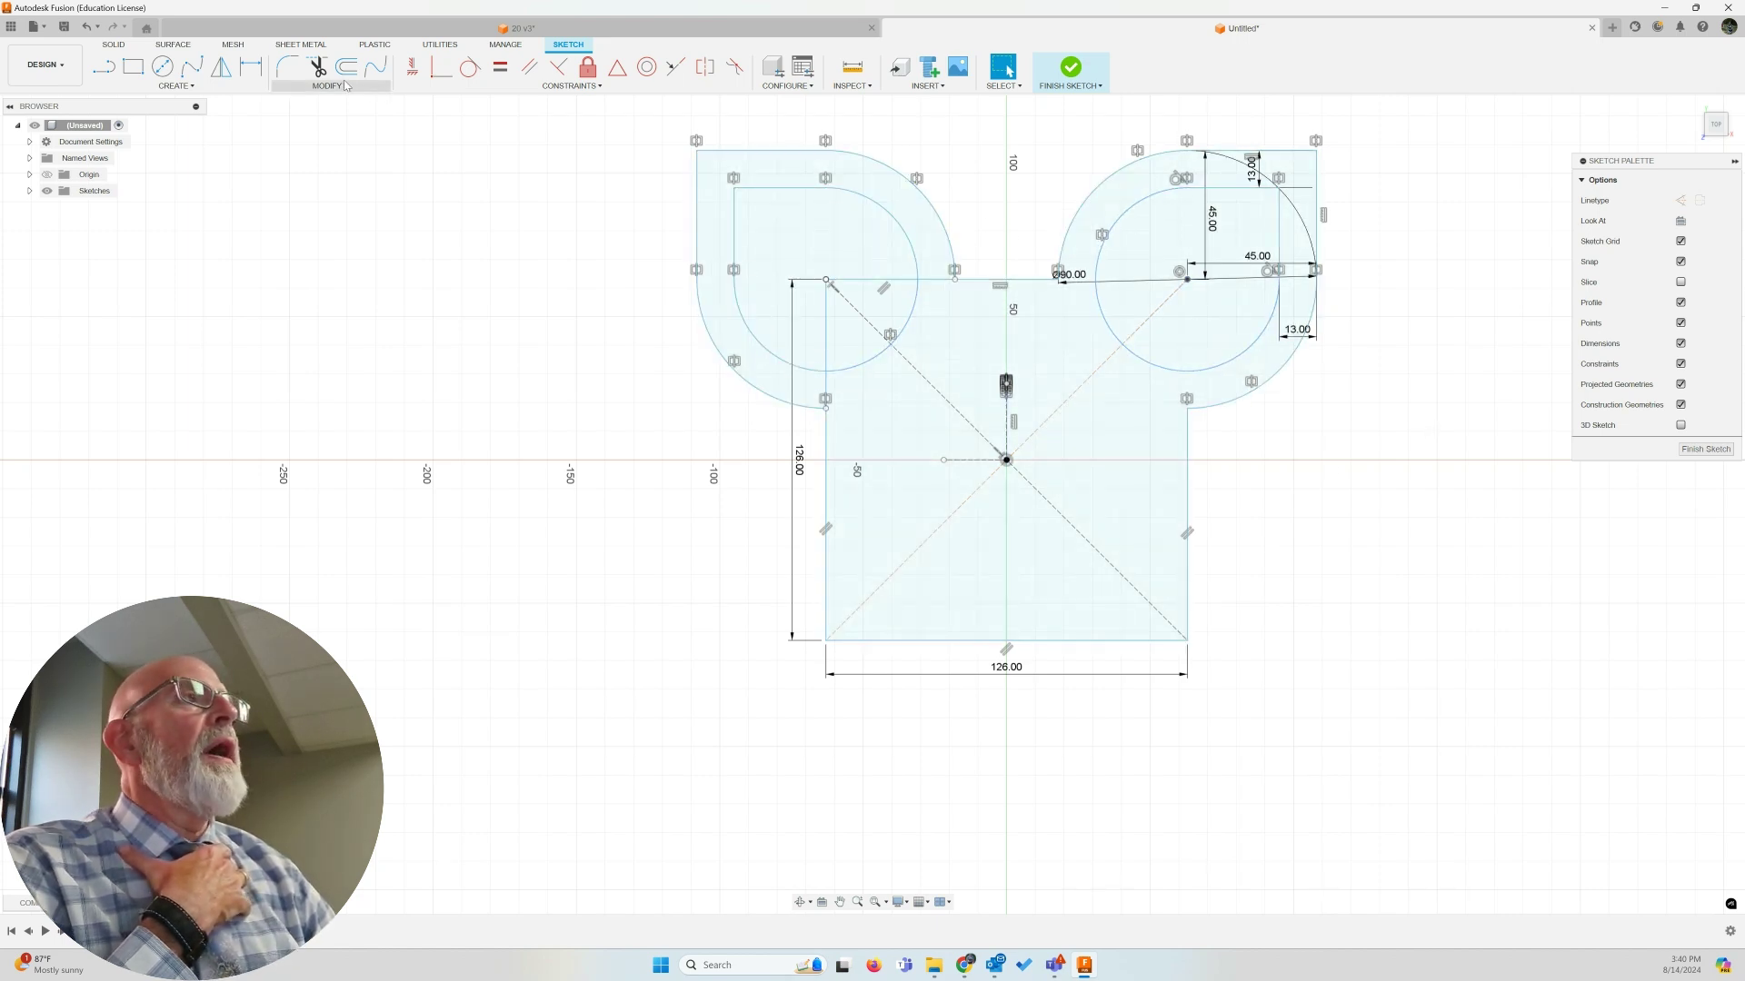
Trim the square's left and upper edges where they lie inside the mirrored lobe's inner teardrop outline
{"action": "left_click", "coordinate": [317, 66]}
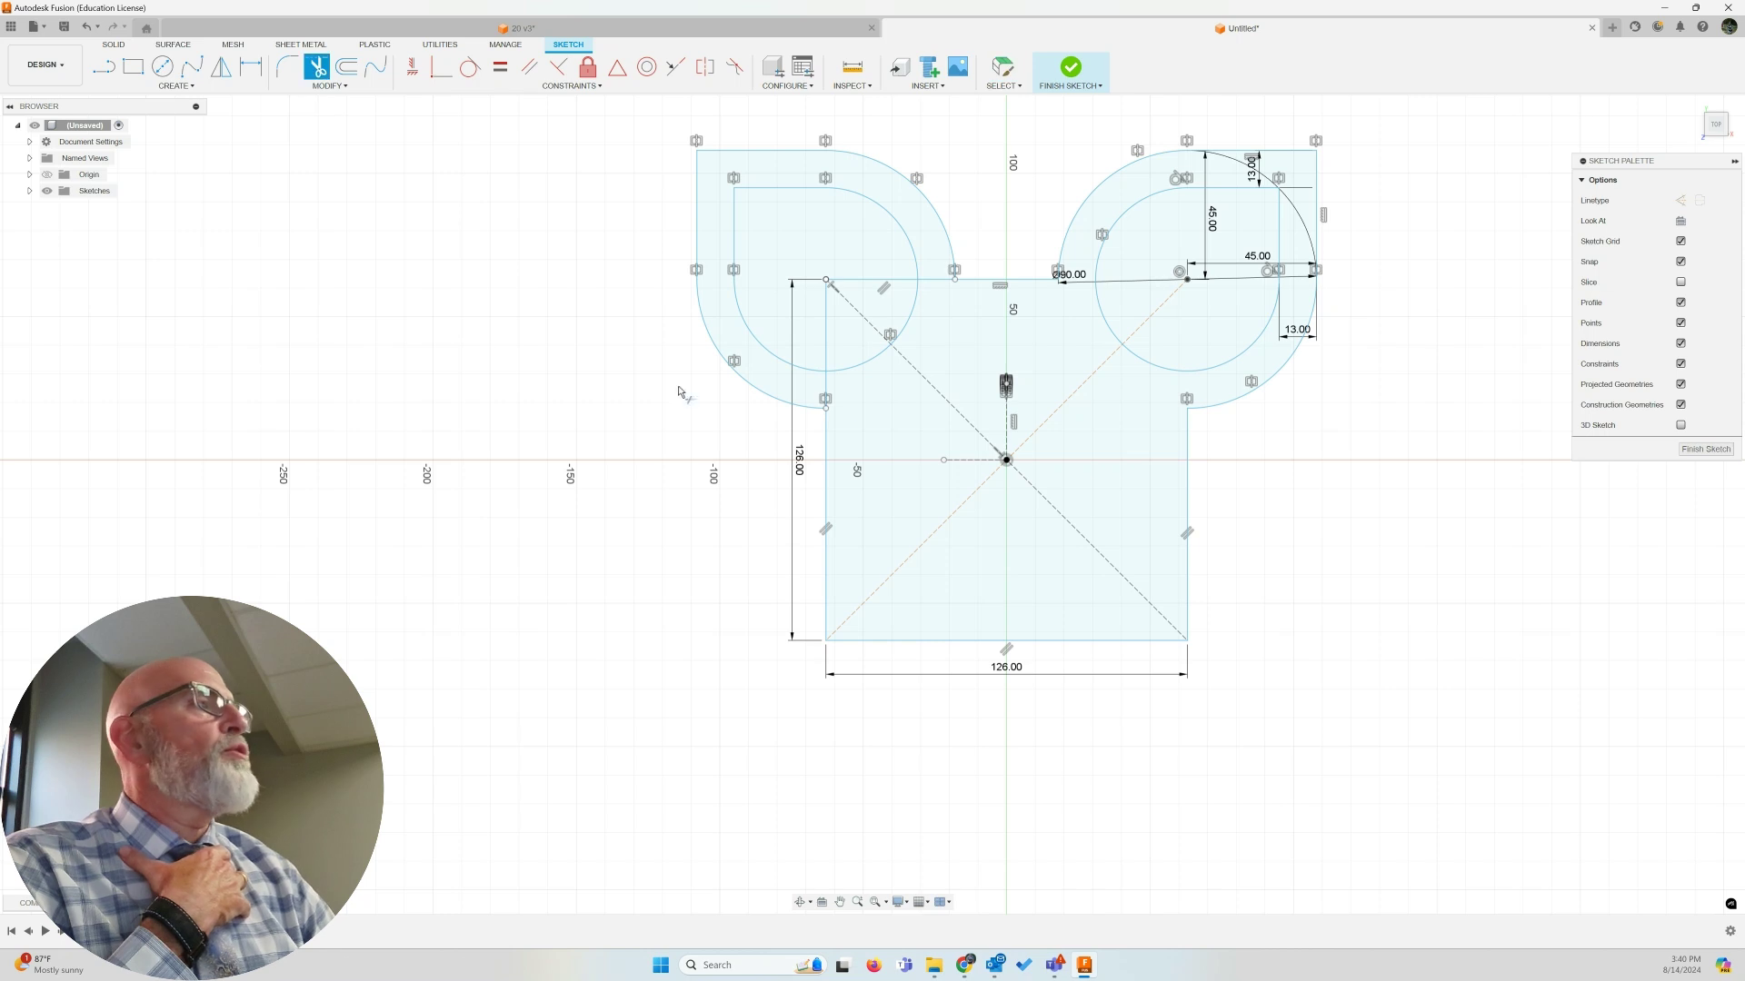
{"action": "left_click", "coordinate": [827, 331]}
{"action": "left_click", "coordinate": [880, 280]}
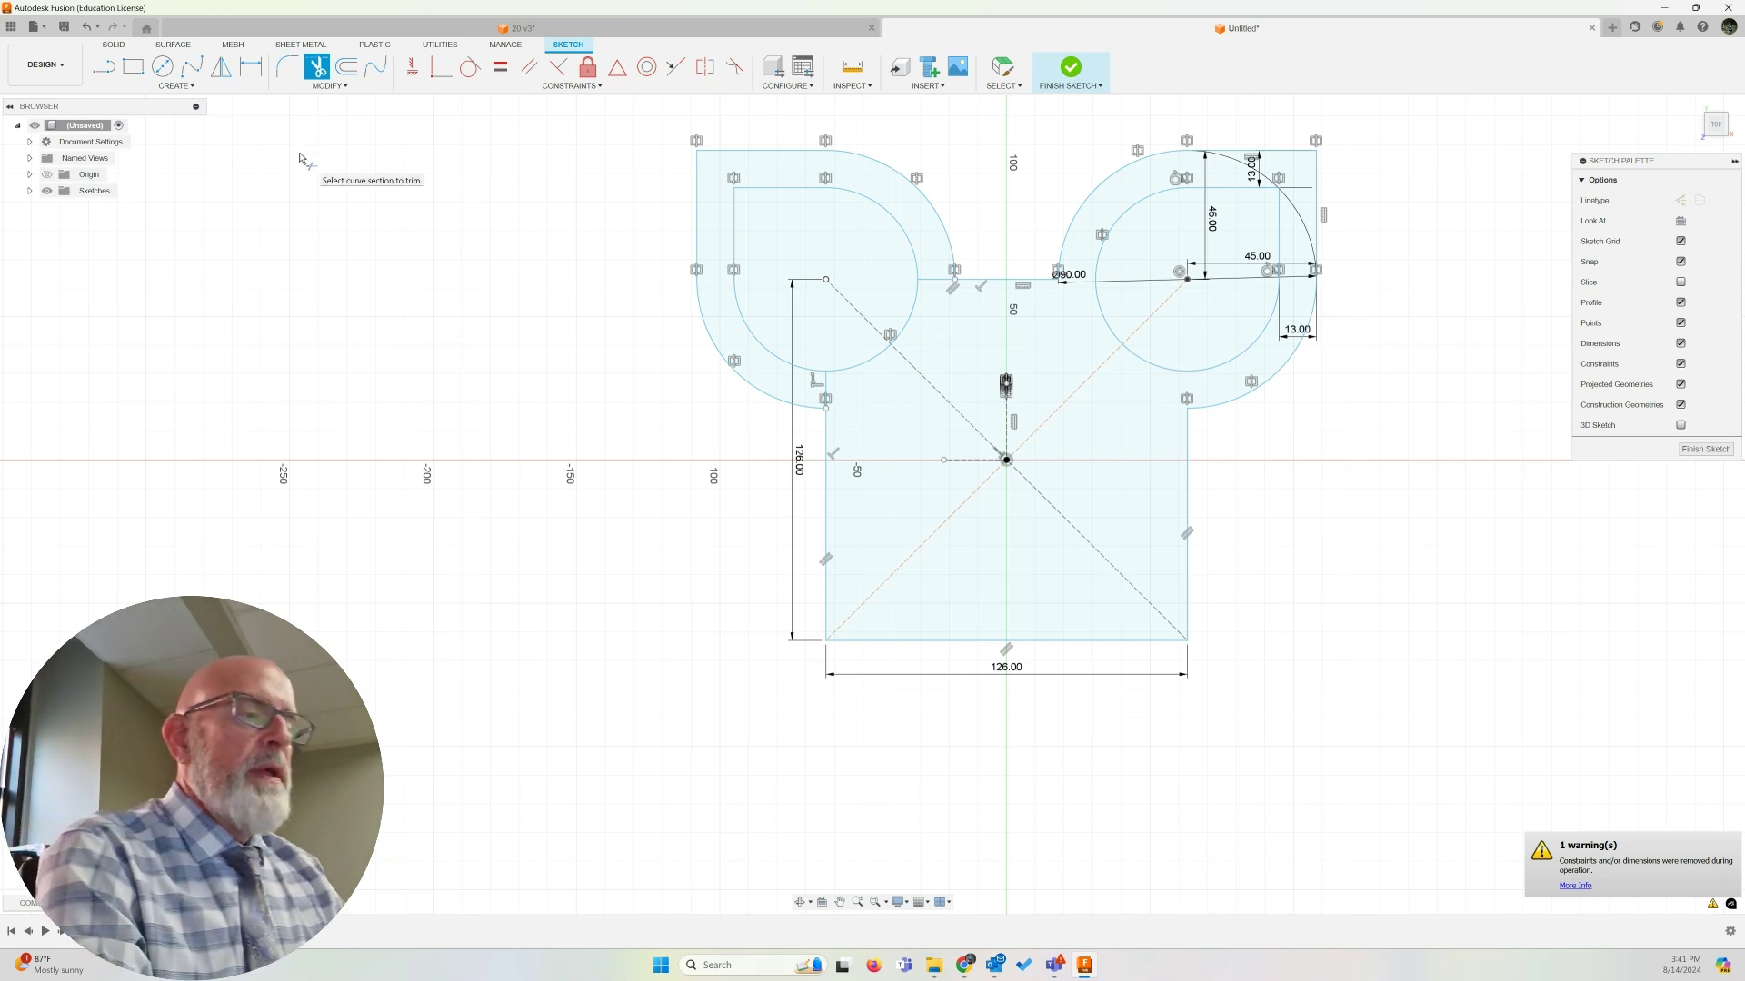
{"action": "key", "text": "Escape"}
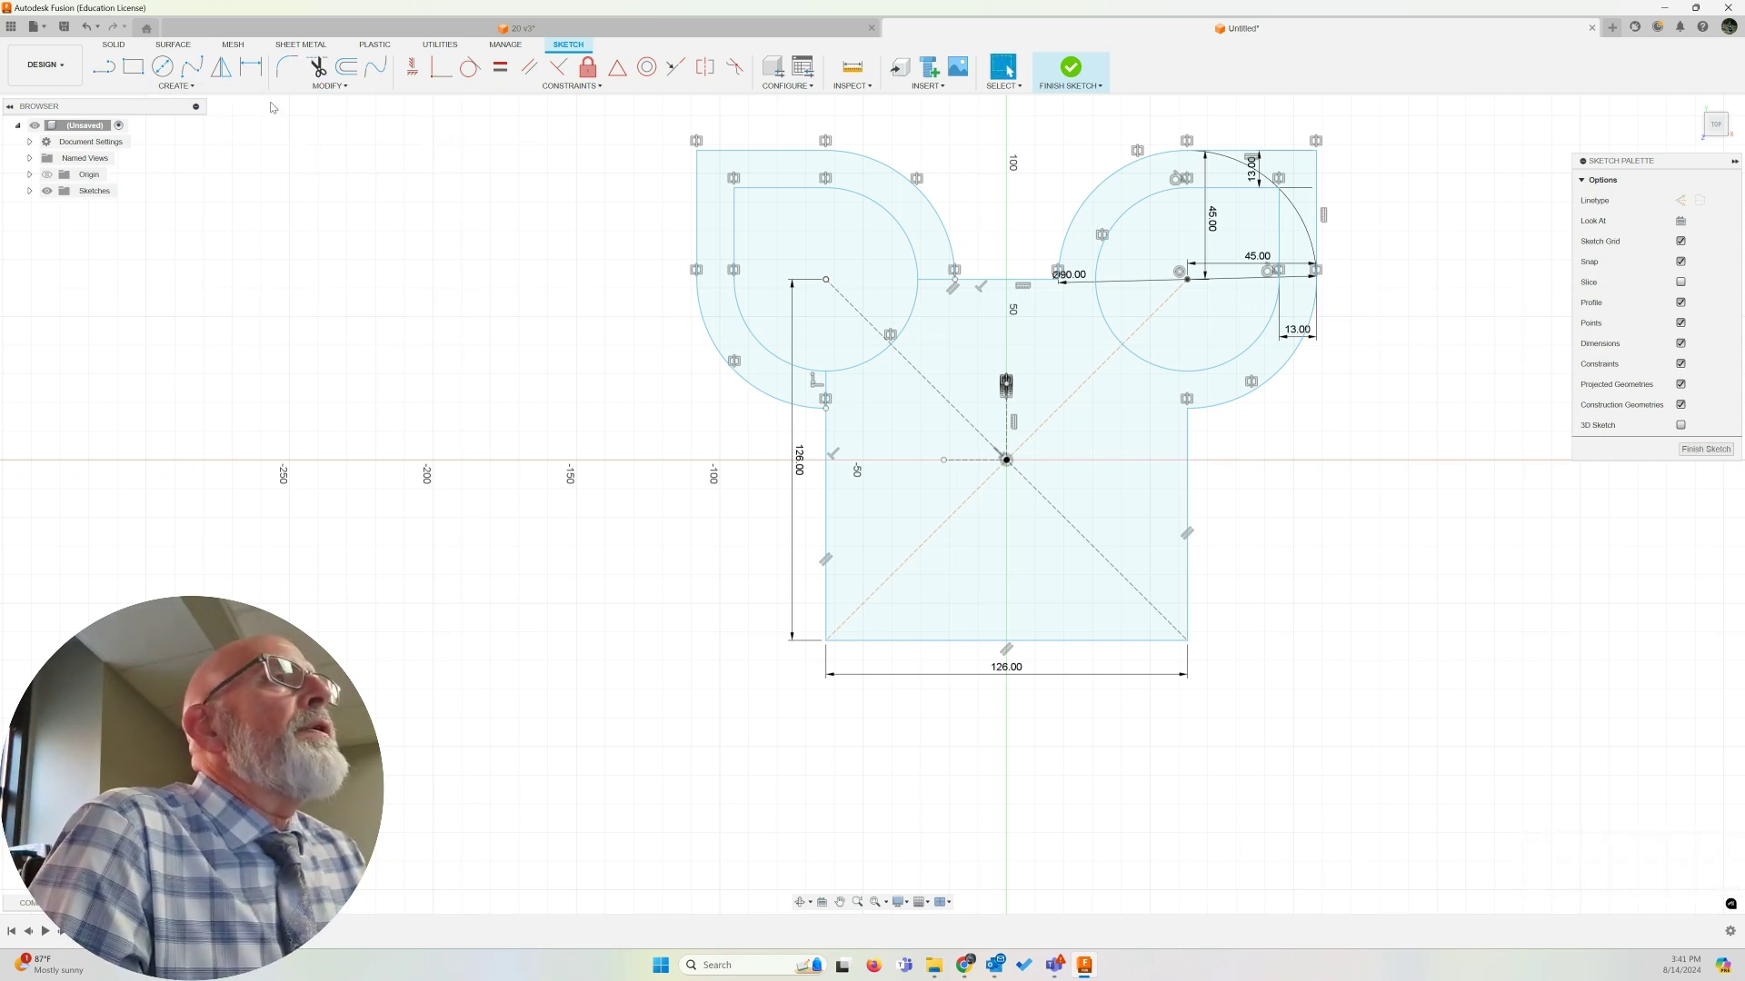
Mirror the inner and outer teardrop curves of both upper lobes about the horizontal construction line, leaving out the square's upper edge
{"action": "left_click", "coordinate": [220, 69]}
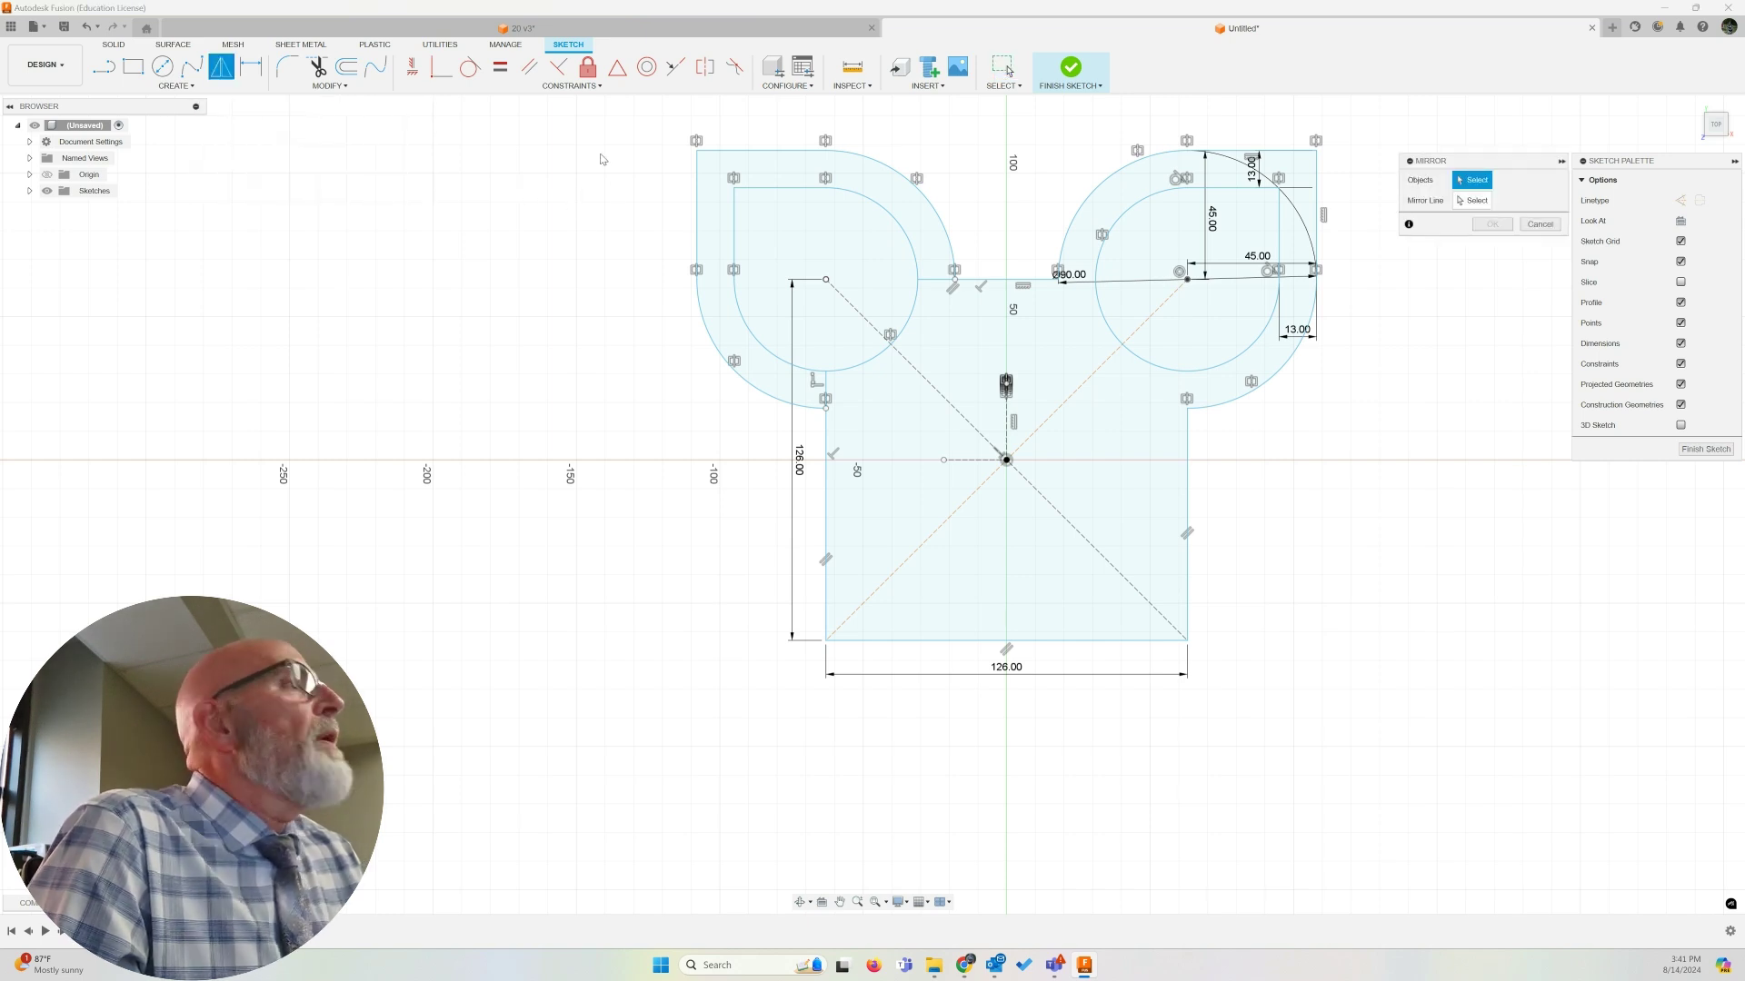
{"action": "mouse_move", "coordinate": [621, 107]}
{"action": "left_mouse_down"}
{"action": "mouse_move", "coordinate": [1007, 319]}
{"action": "mouse_move", "coordinate": [1284, 375]}
{"action": "mouse_move", "coordinate": [1341, 409]}
{"action": "left_mouse_up"}
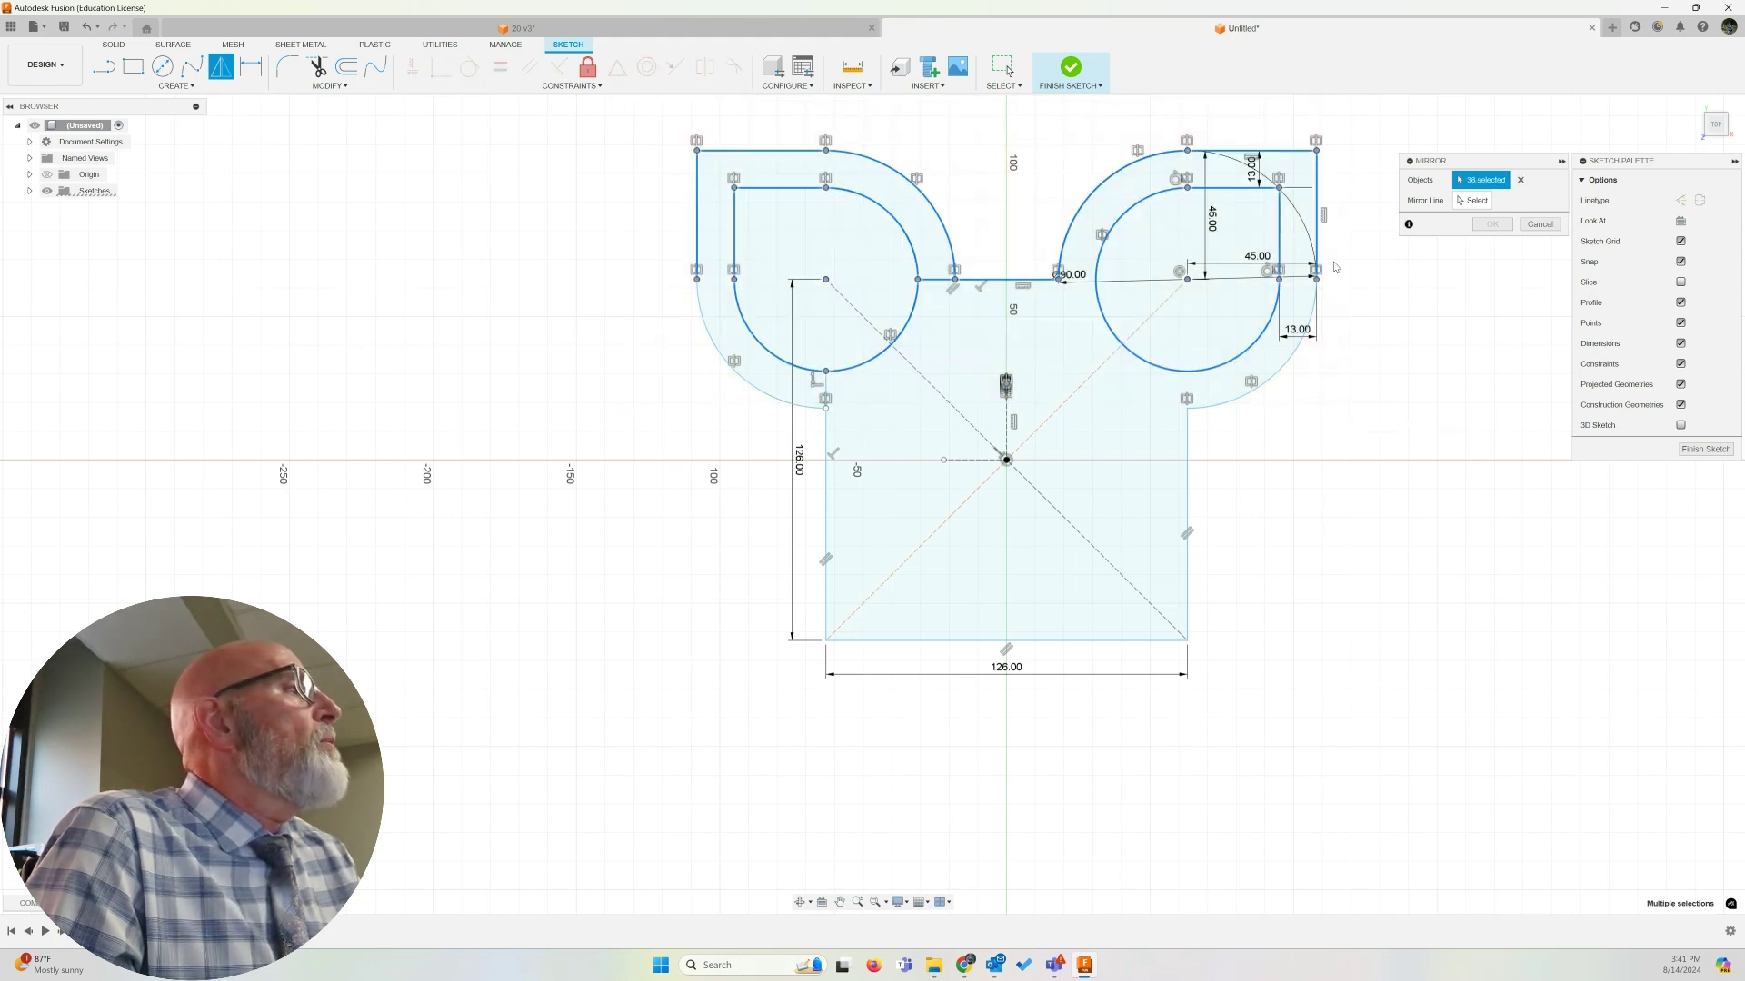
{"action": "left_click", "coordinate": [1272, 378]}
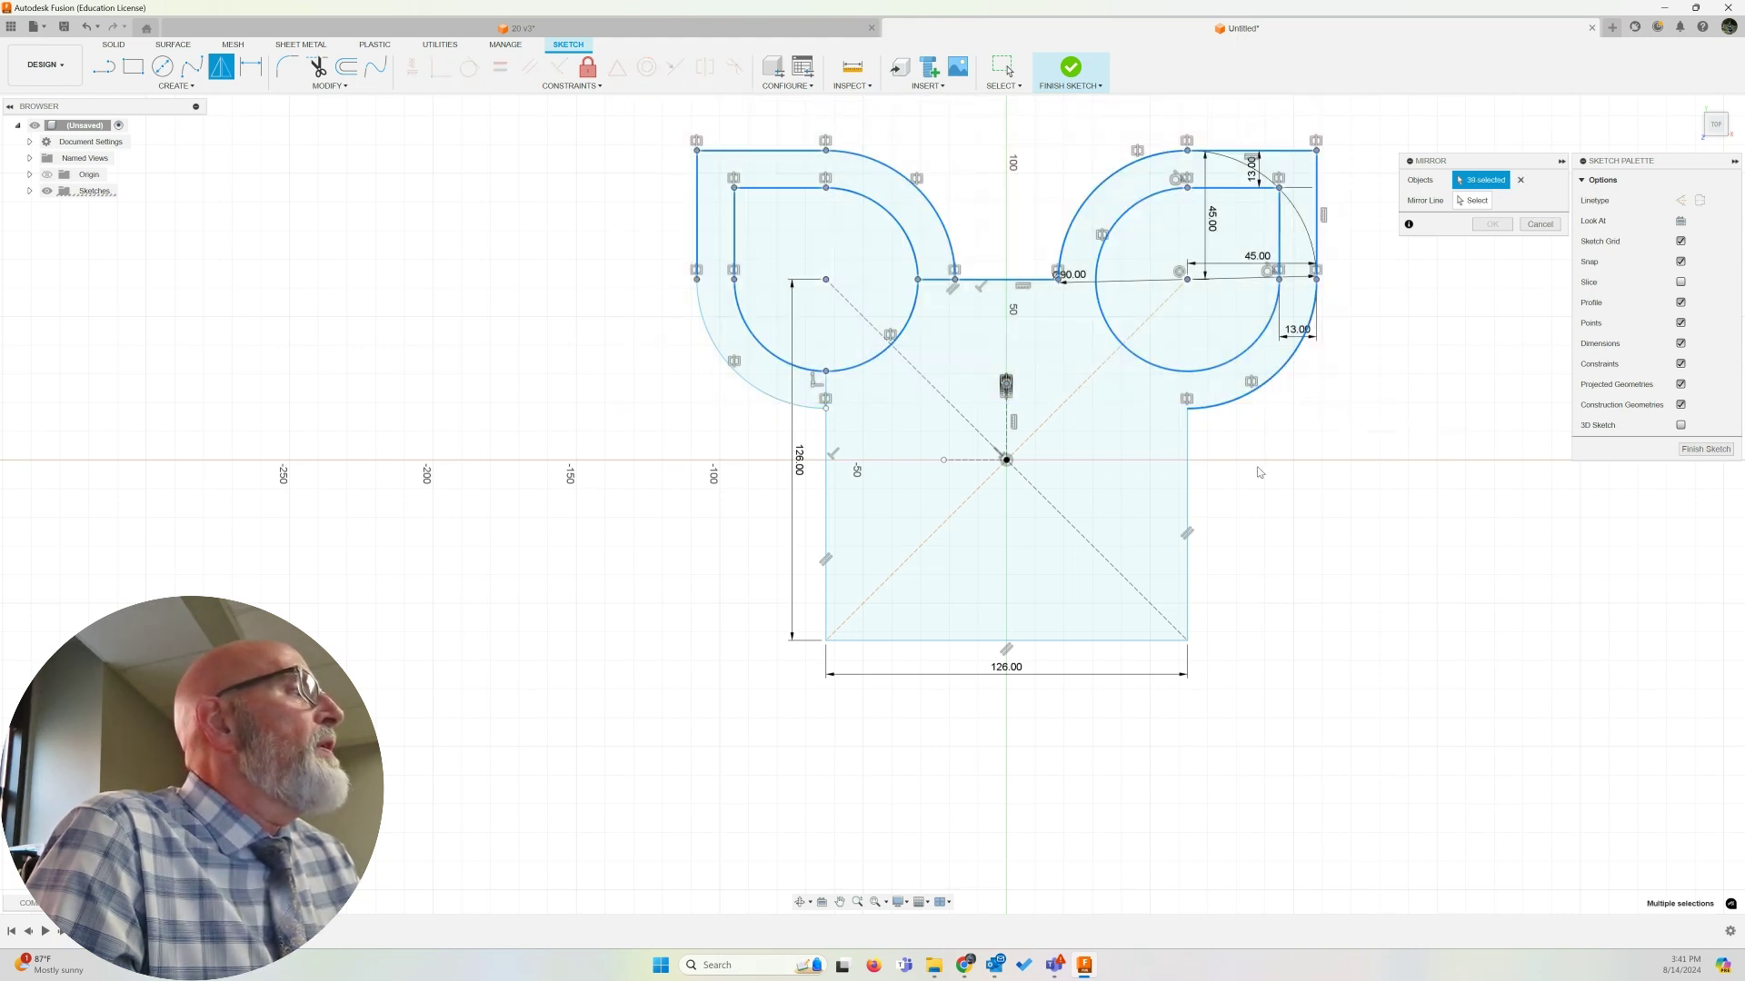
{"action": "left_click", "coordinate": [742, 379]}
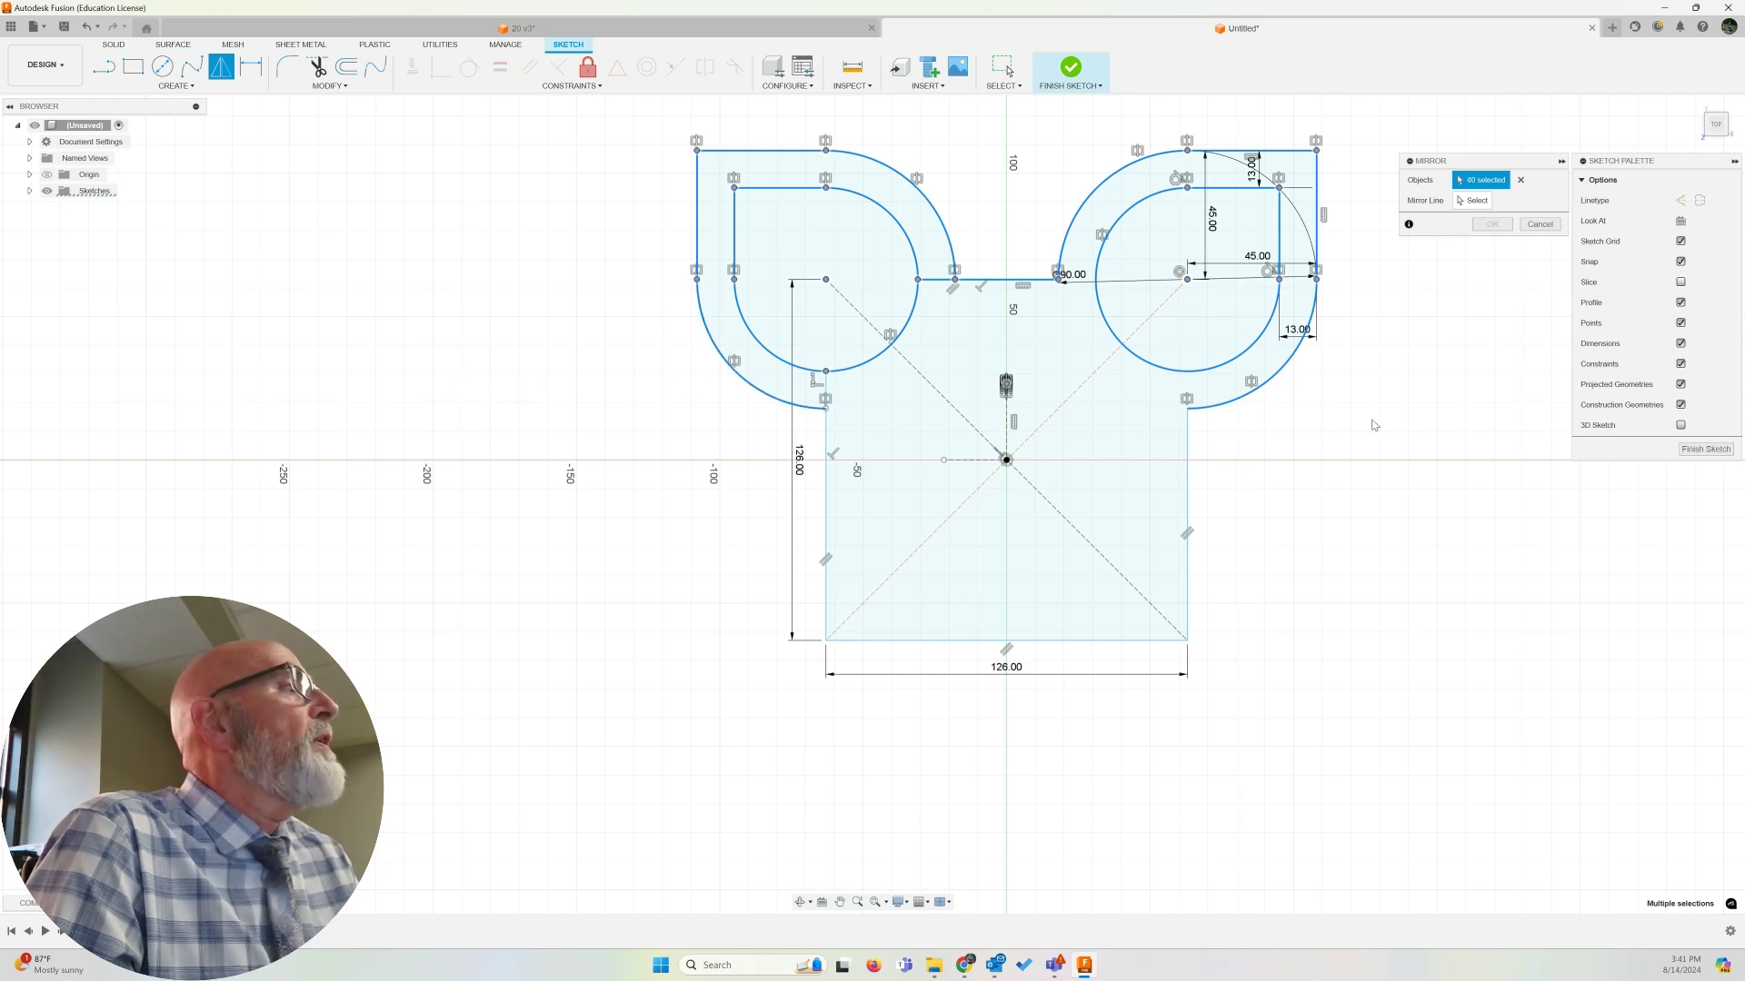
{"action": "left_click", "coordinate": [933, 285]}
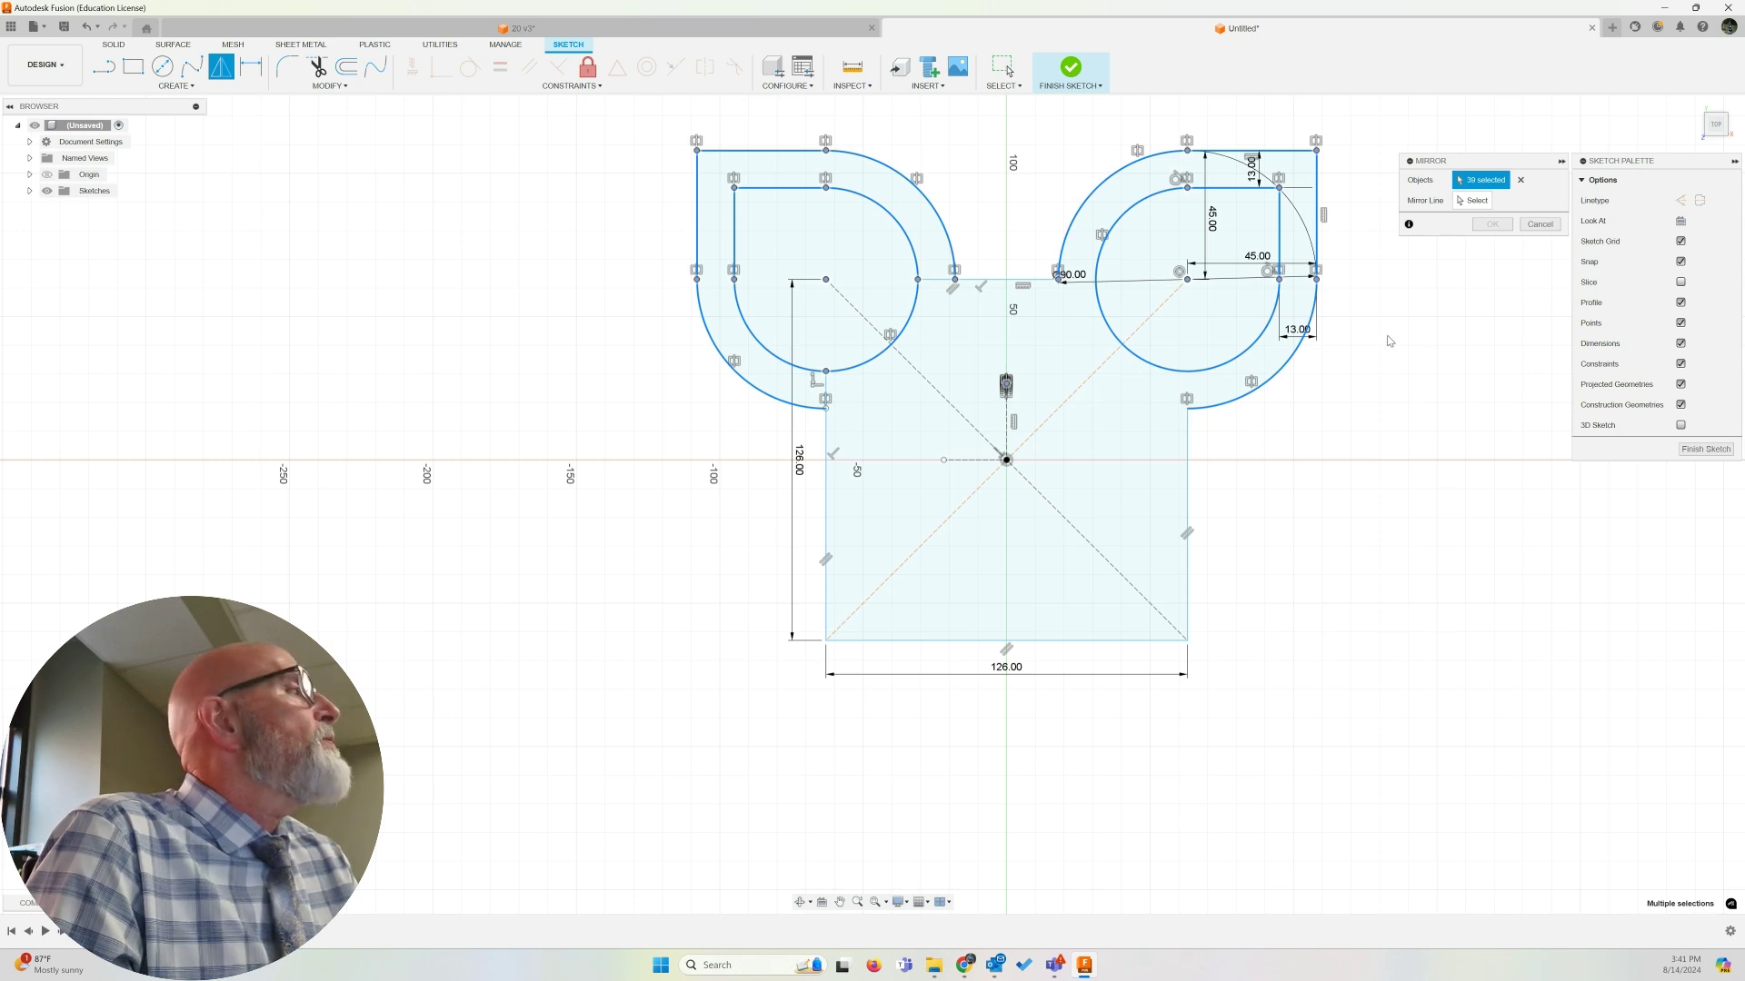
{"action": "left_click", "coordinate": [1472, 200]}
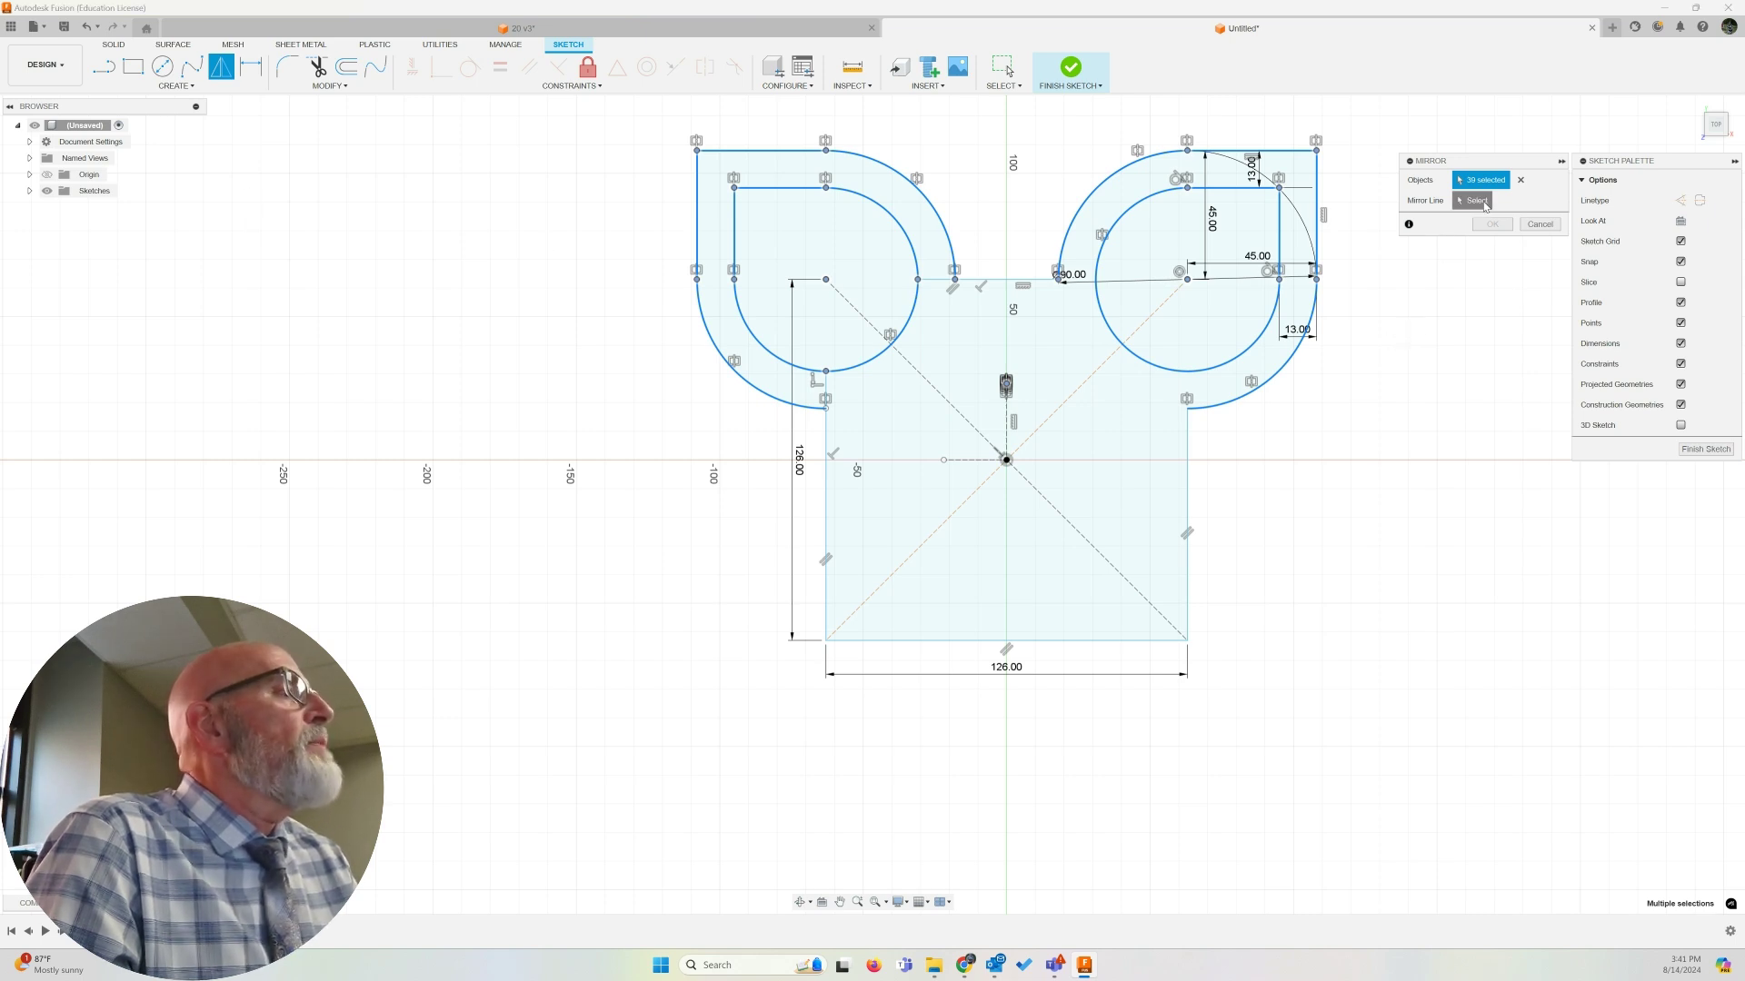
{"action": "left_click", "coordinate": [977, 461]}
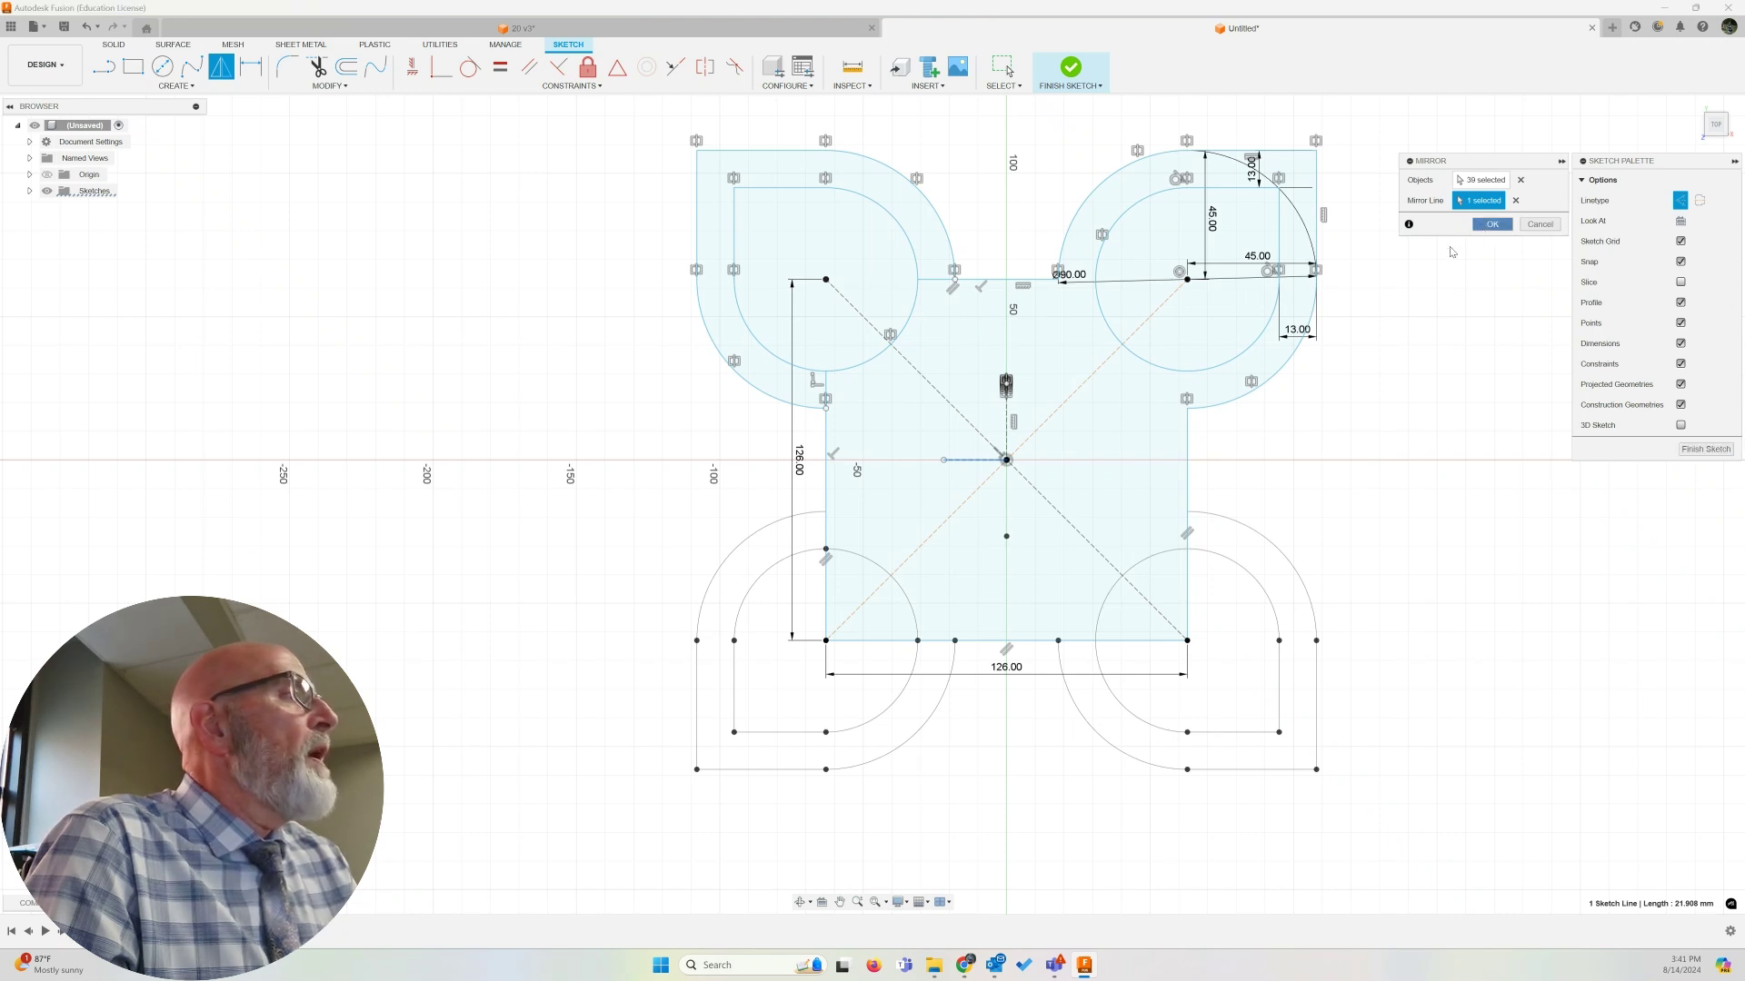
{"action": "key", "text": "Return"}
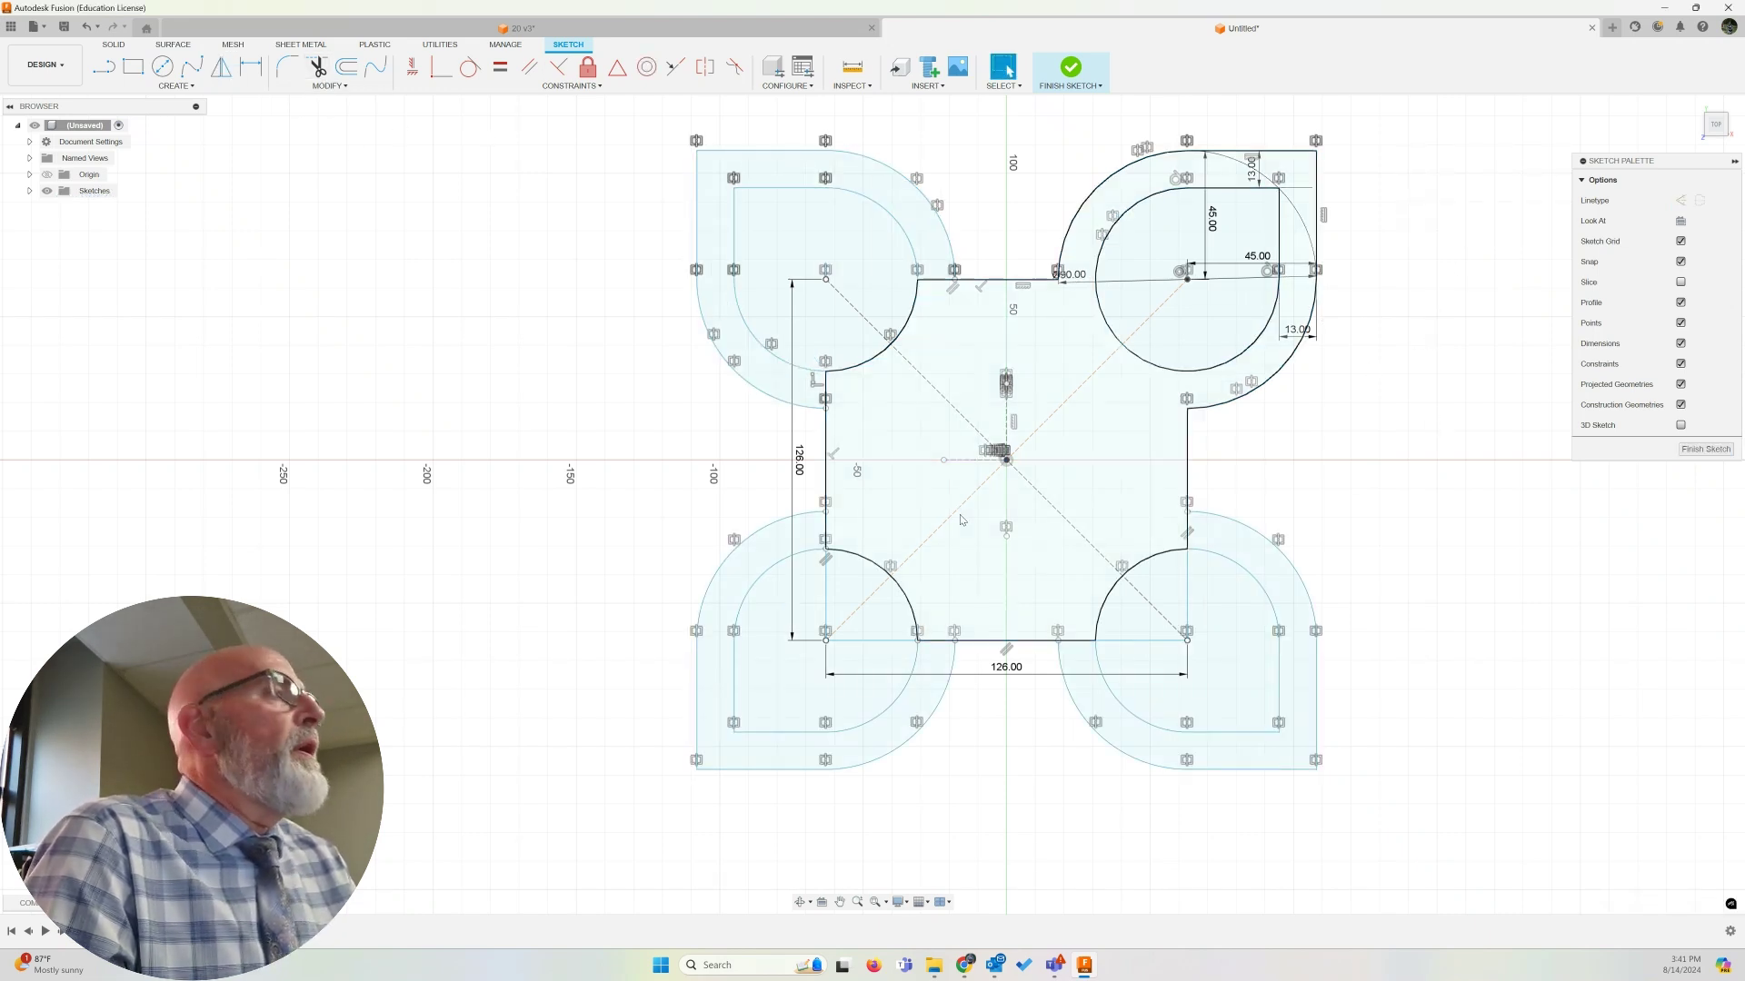
Trim the square's left and upper edges where they cross the band between the upper-left lobe's inner and outer teardrop outlines
{"action": "left_click", "coordinate": [940, 488]}
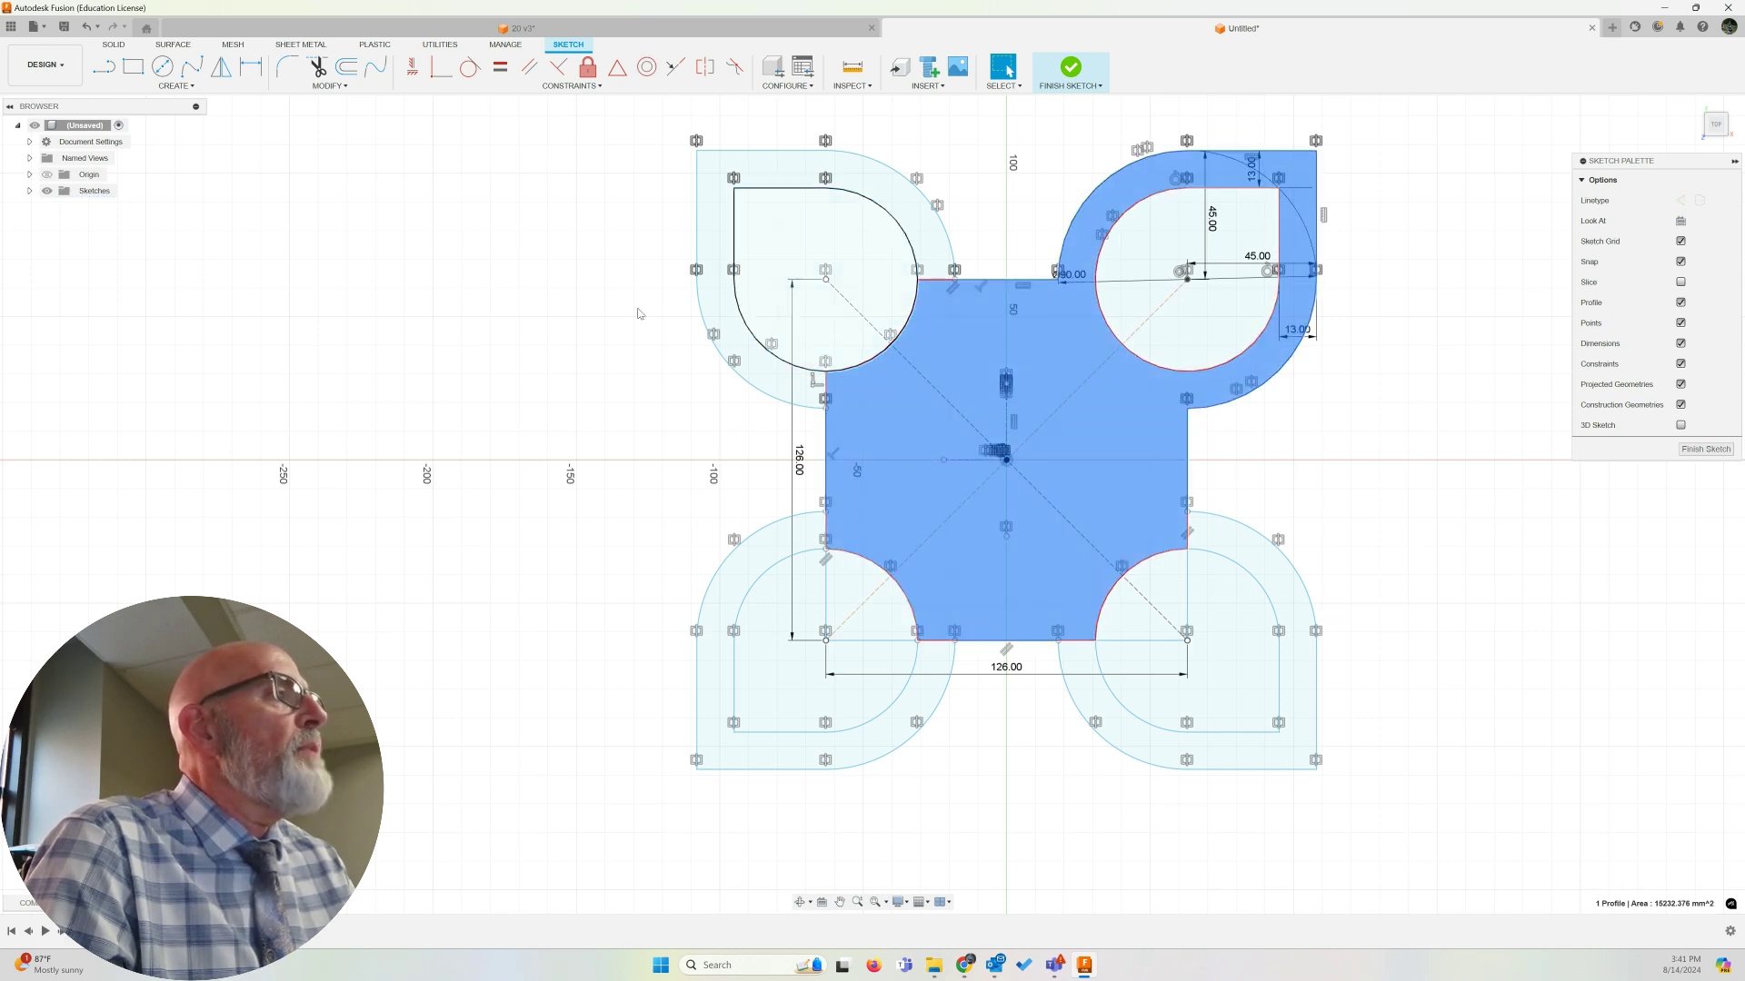
{"action": "left_click", "coordinate": [317, 70]}
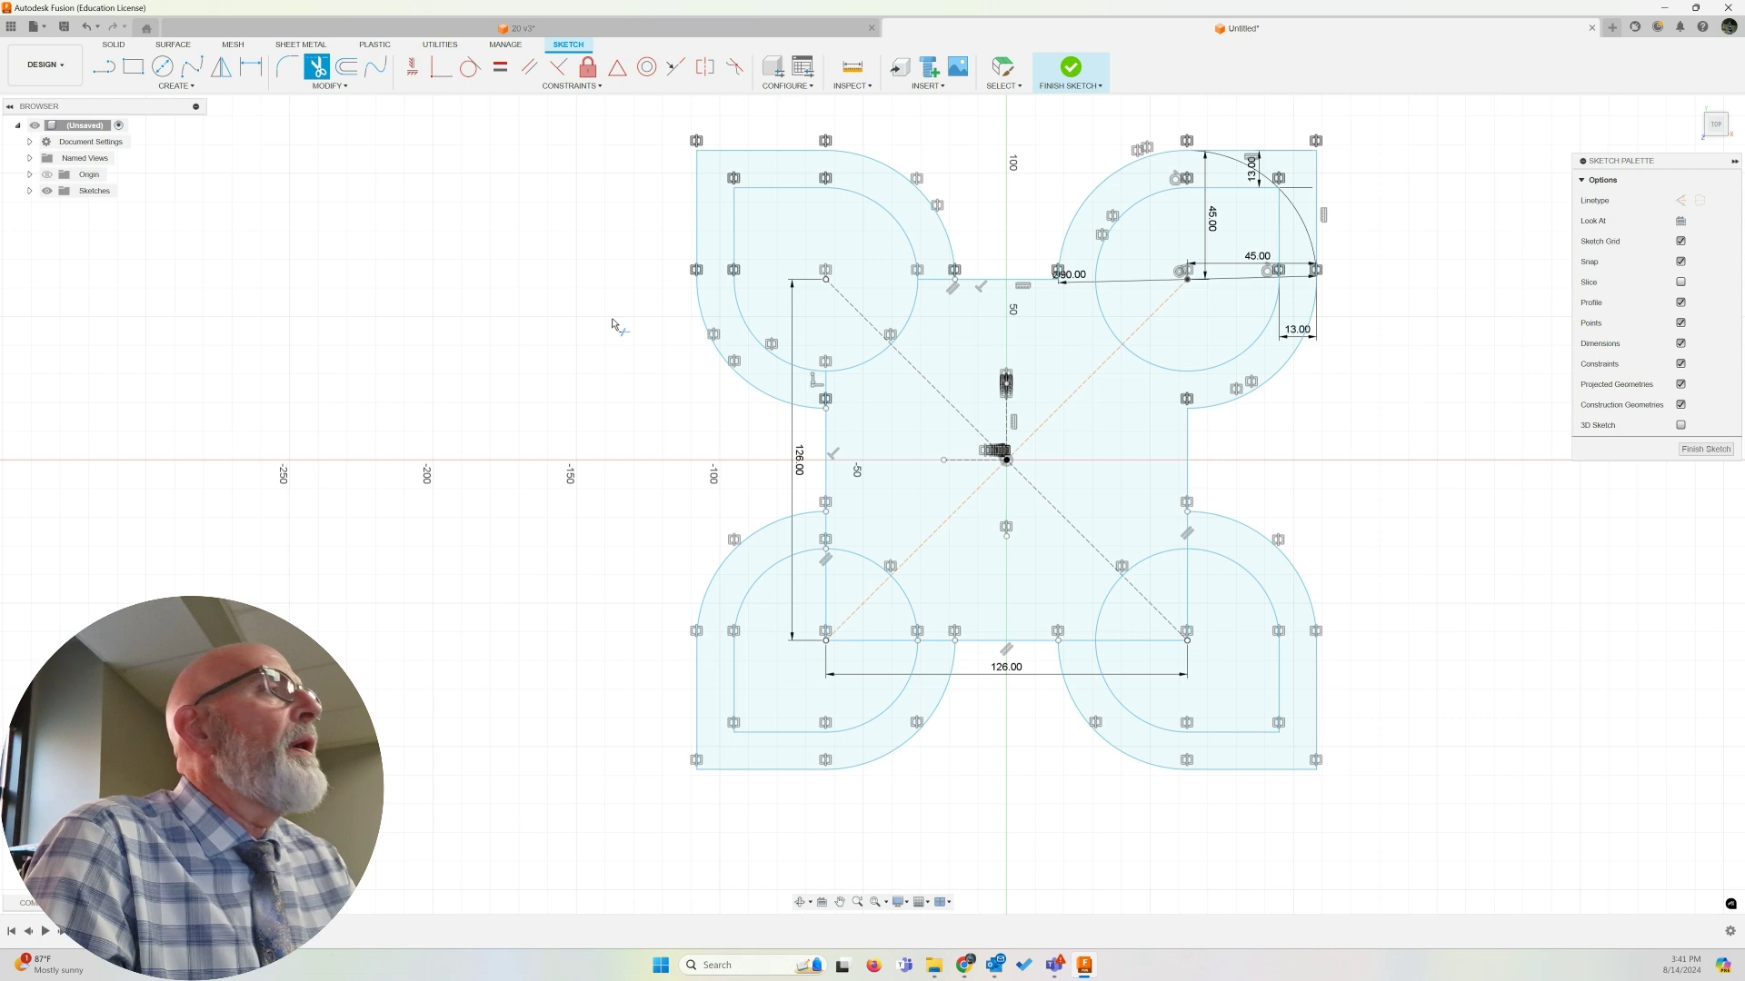
{"action": "left_click", "coordinate": [827, 393]}
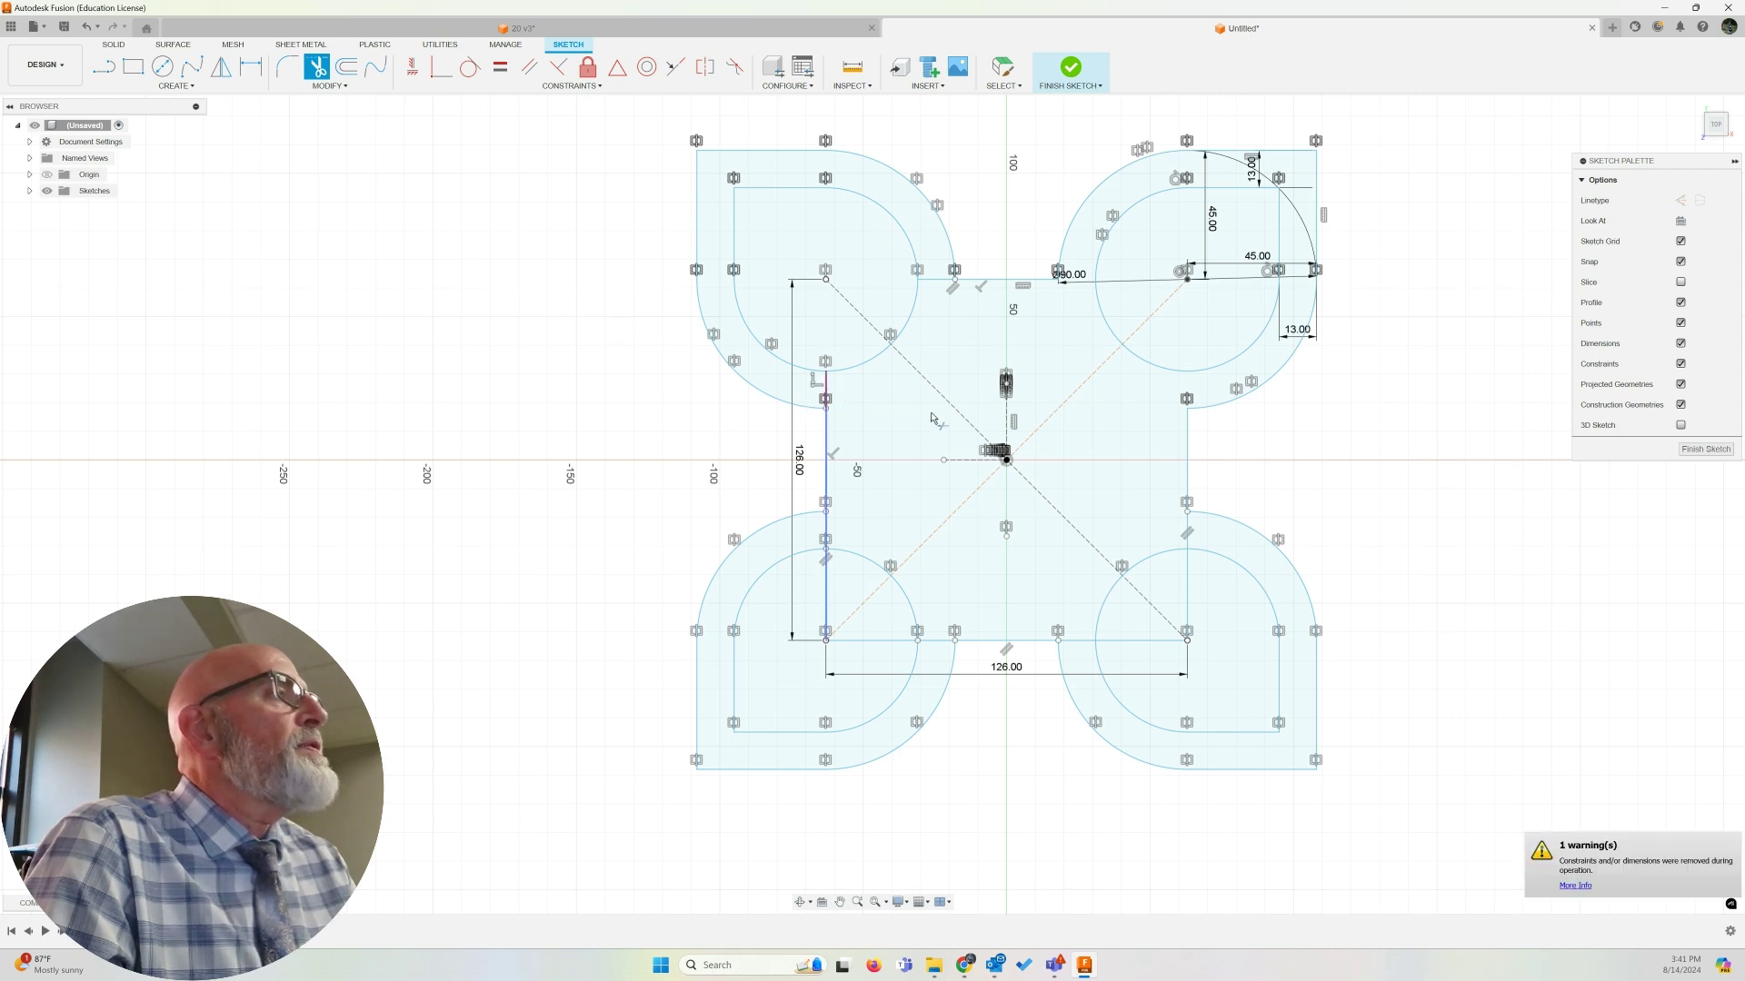
{"action": "left_click", "coordinate": [942, 279]}
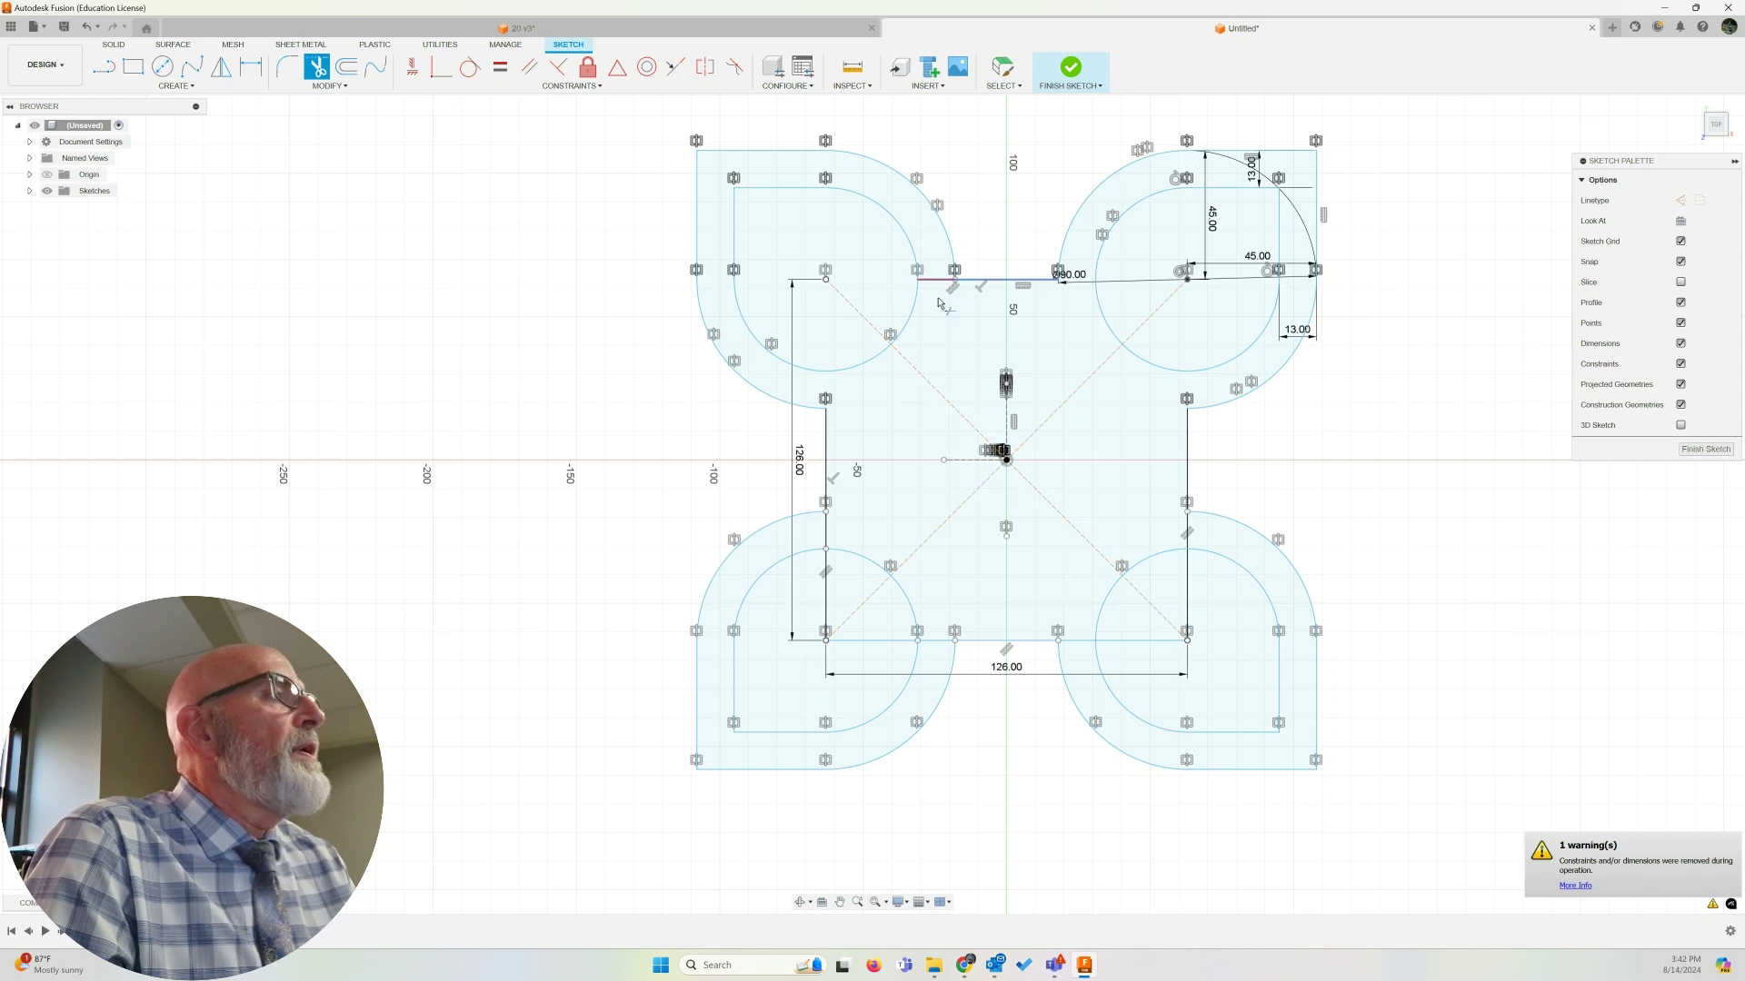
Trim the square's left, lower and right edges inside the two lower lobes, and select the central profile to check that it is continuous
{"action": "left_click", "coordinate": [828, 528]}
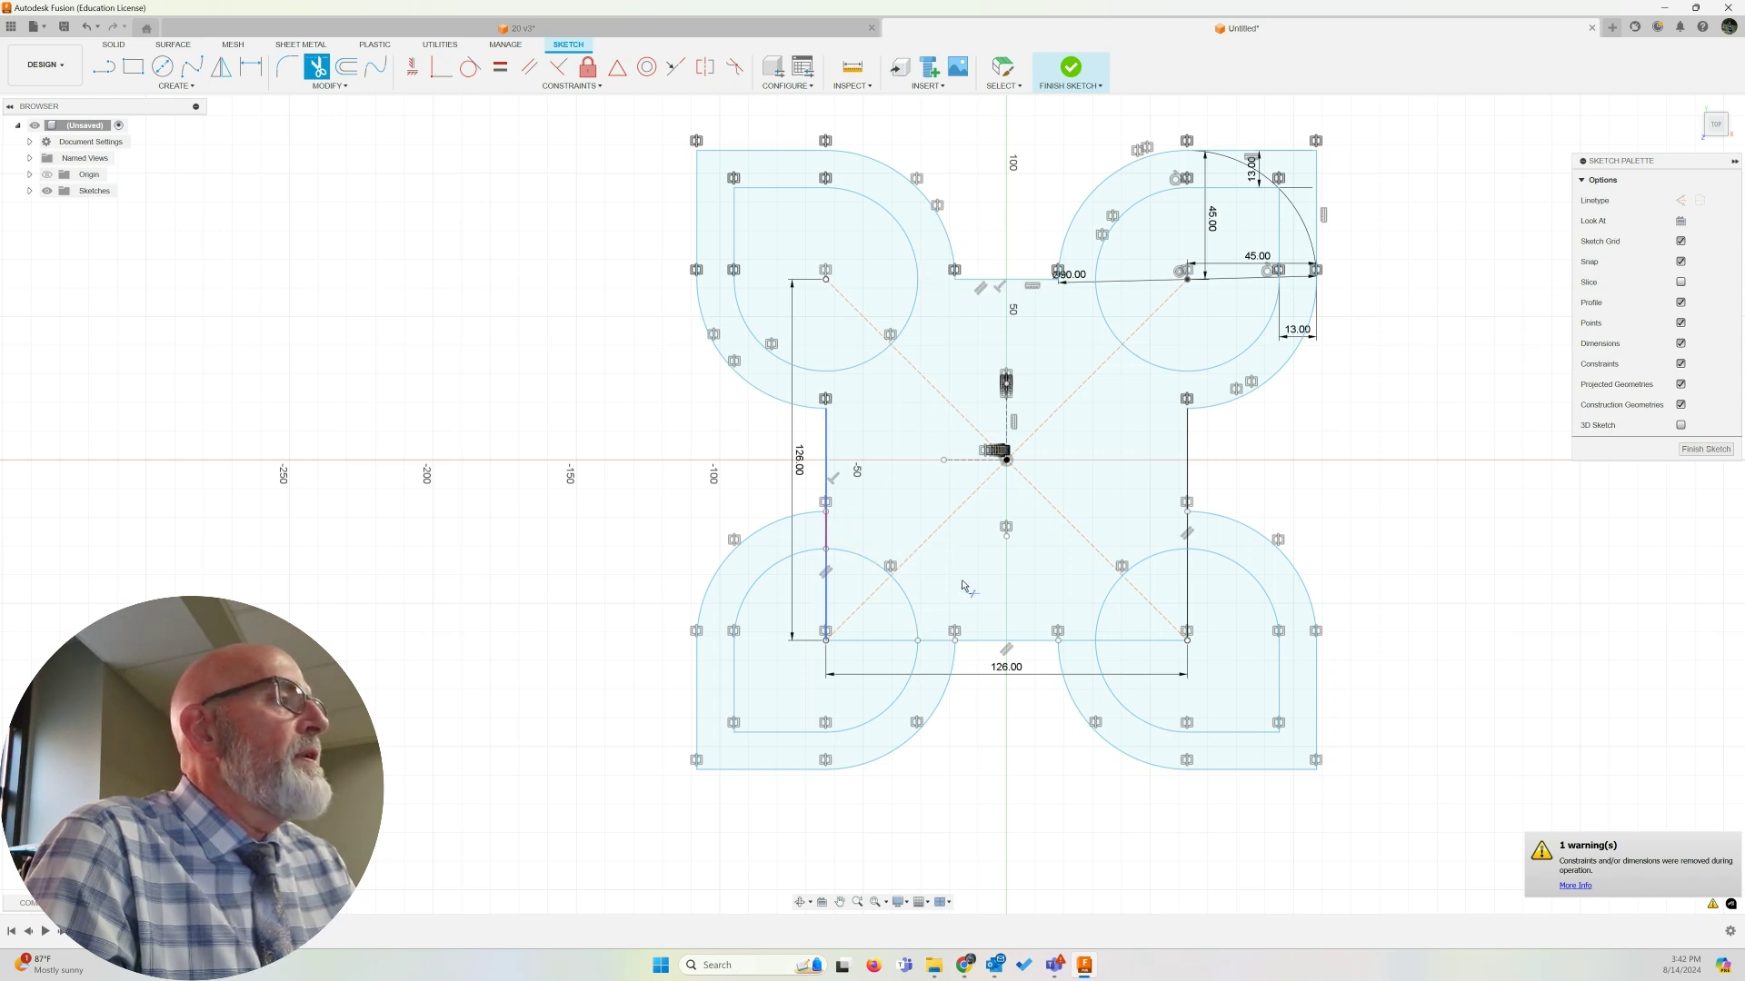
{"action": "left_click", "coordinate": [927, 639]}
{"action": "left_click", "coordinate": [879, 640]}
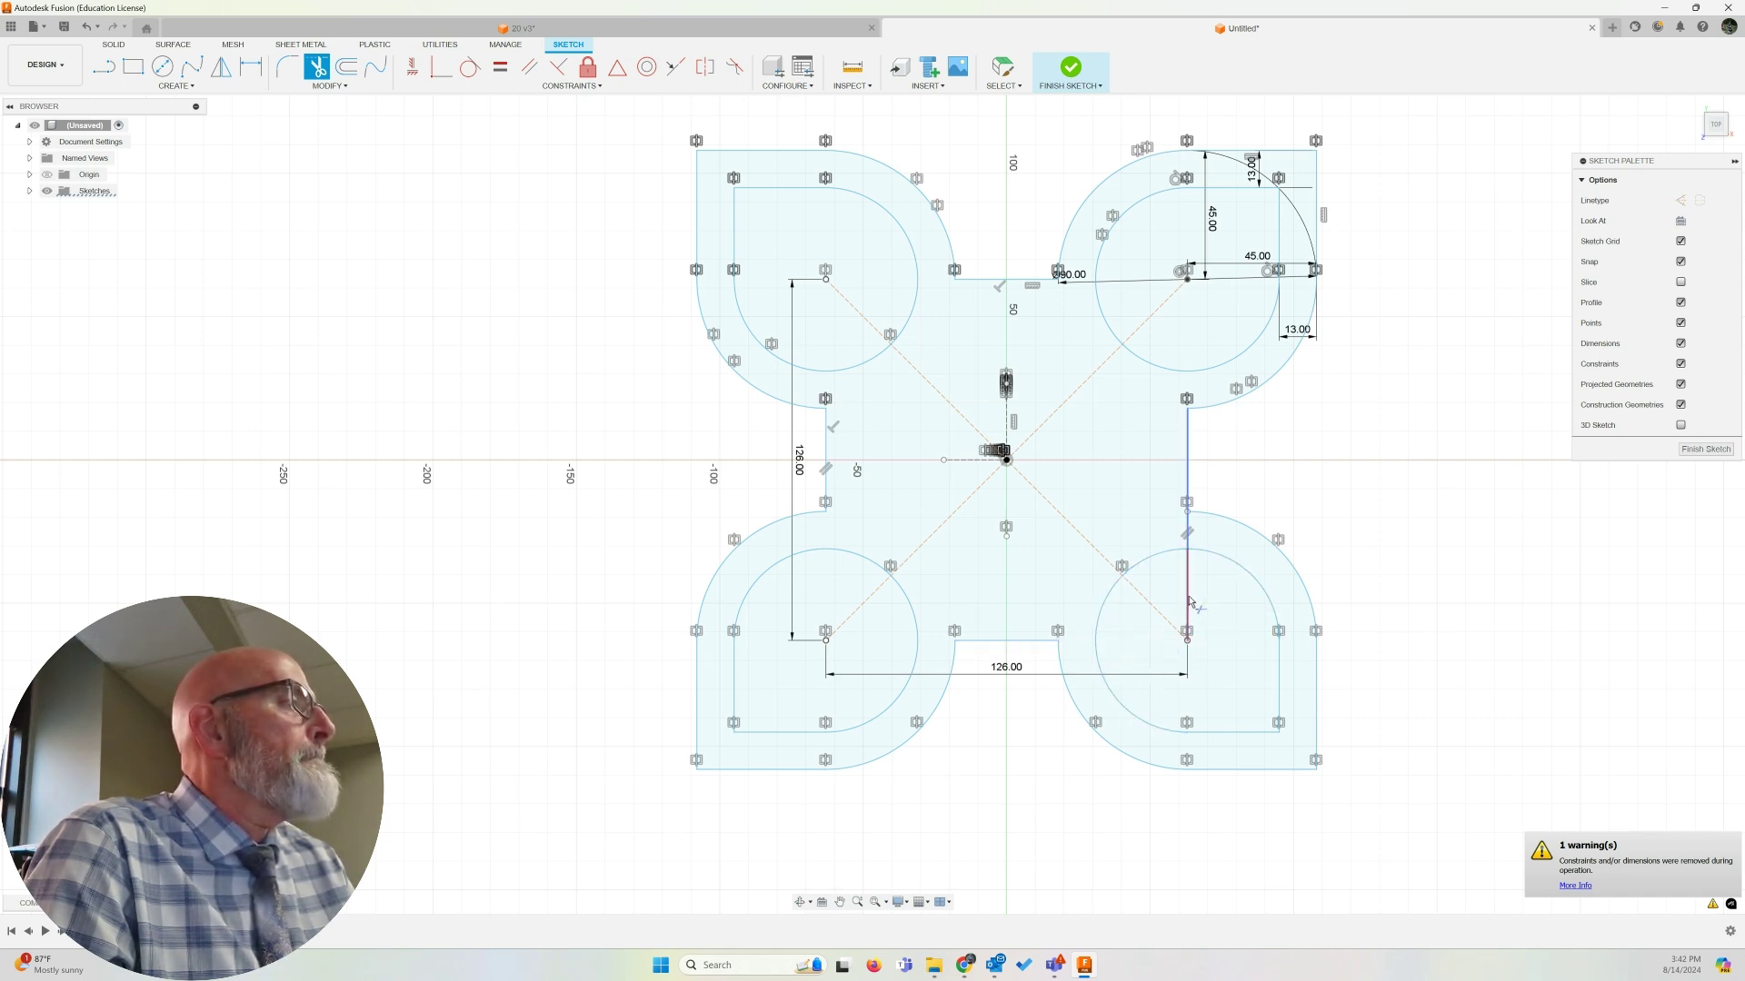
{"action": "left_click", "coordinate": [1190, 534]}
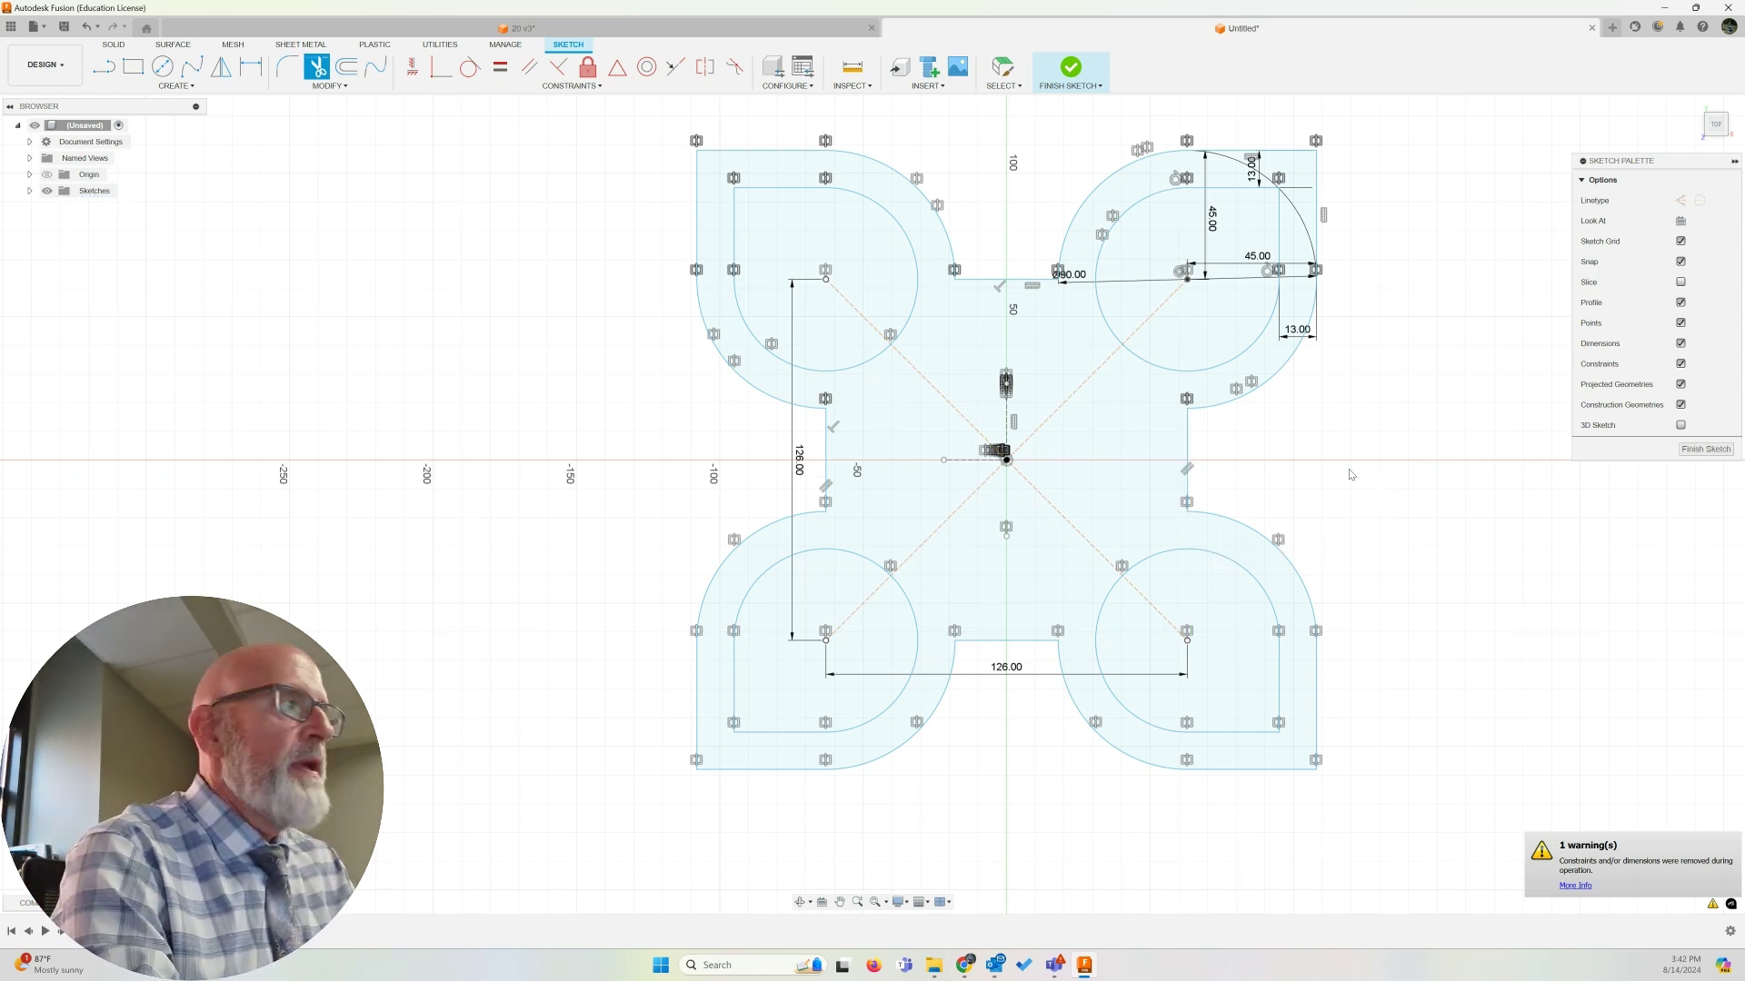
{"action": "key", "text": "Escape"}
{"action": "left_click", "coordinate": [1055, 467]}
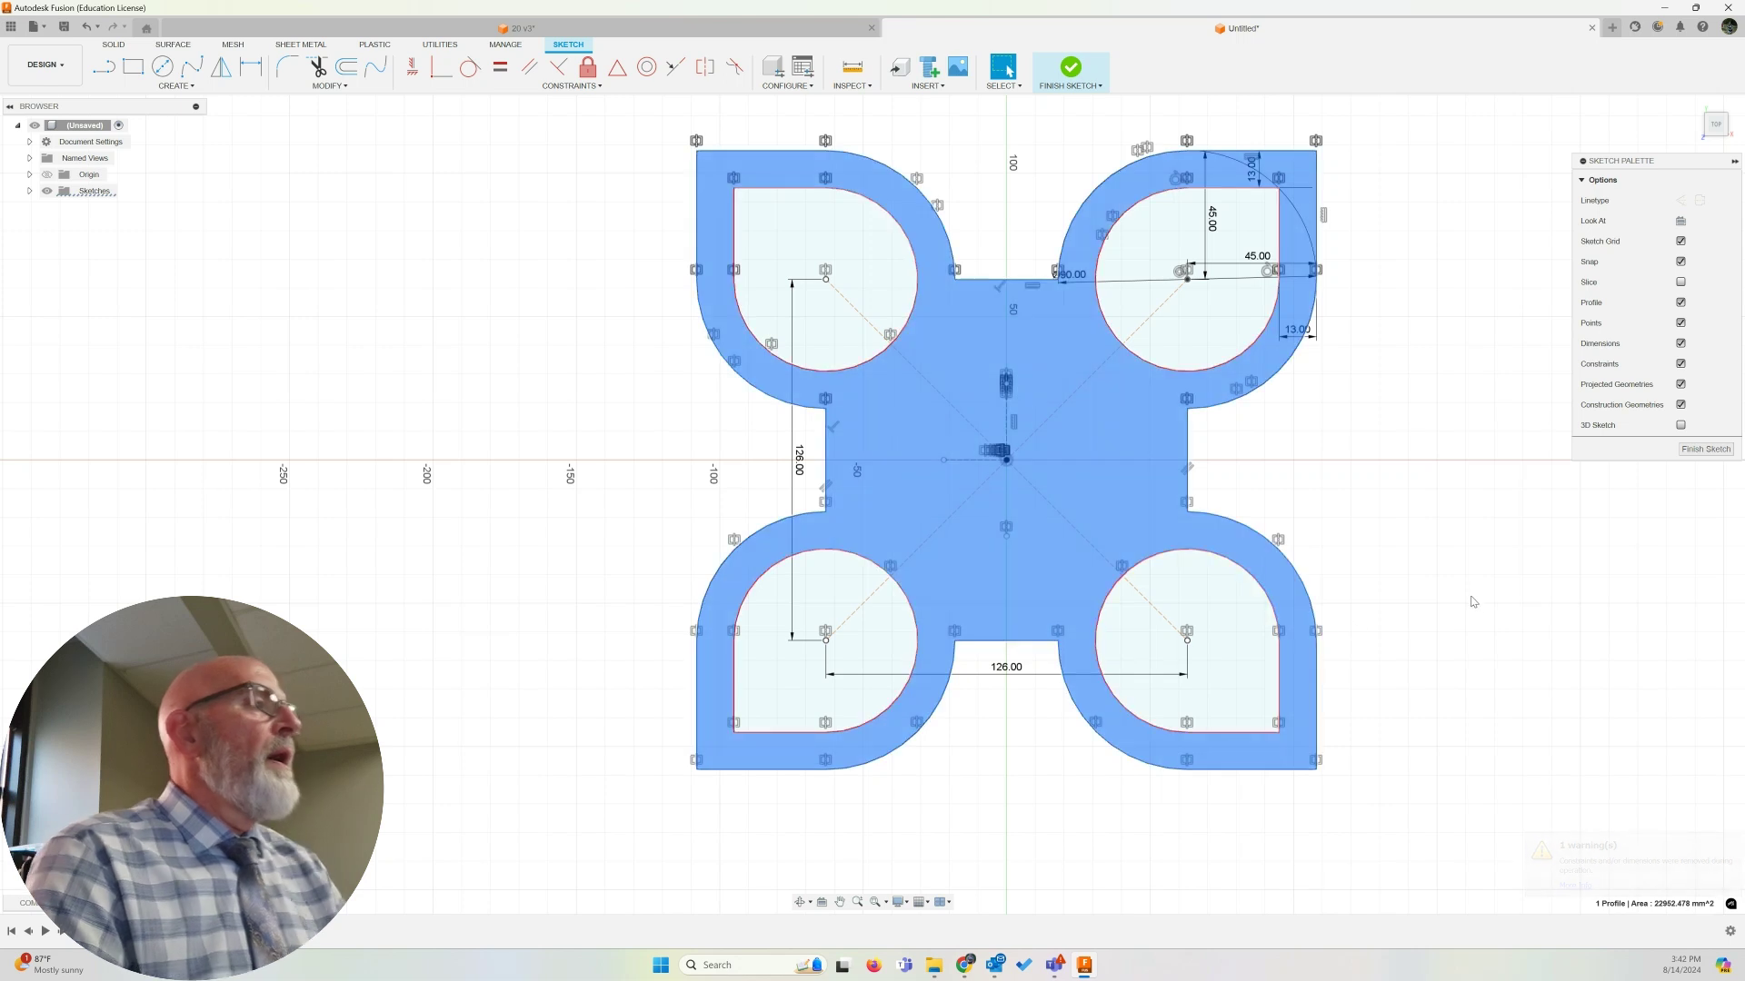